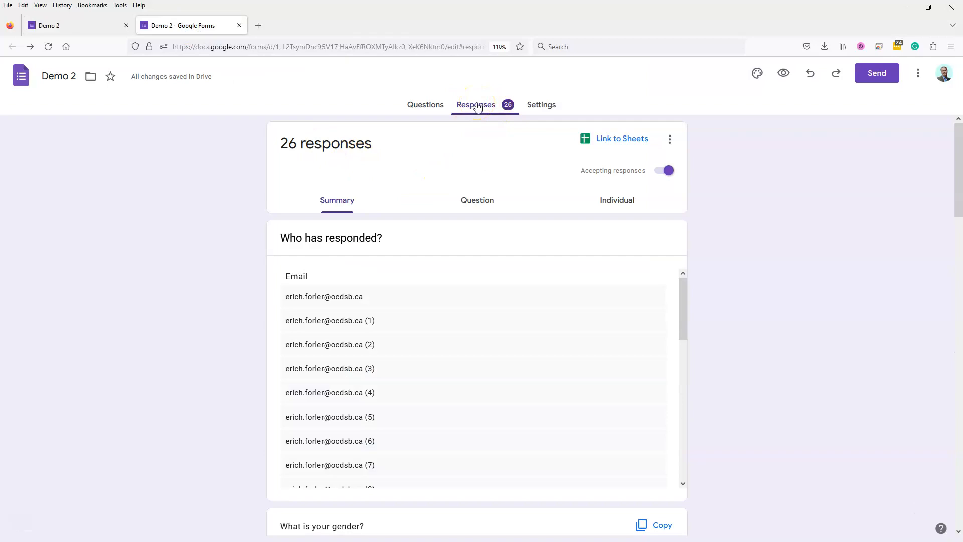
- Link the form responses to a new spreadsheet named Demo 2 (Responses) and allow its blocked pop-up to open
scroll(360, 307, down, 9)
scroll(360, 309, up, 2)
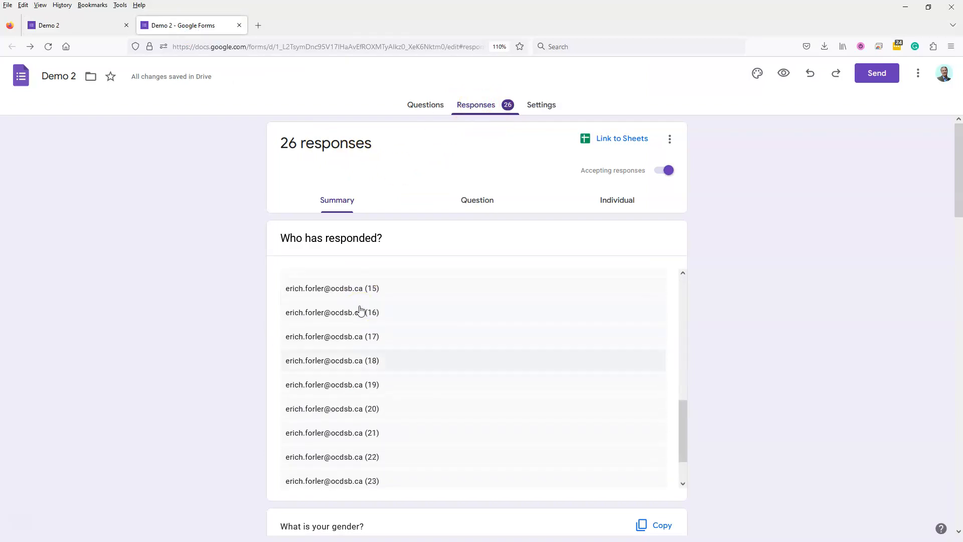
scroll(359, 309, up, 7)
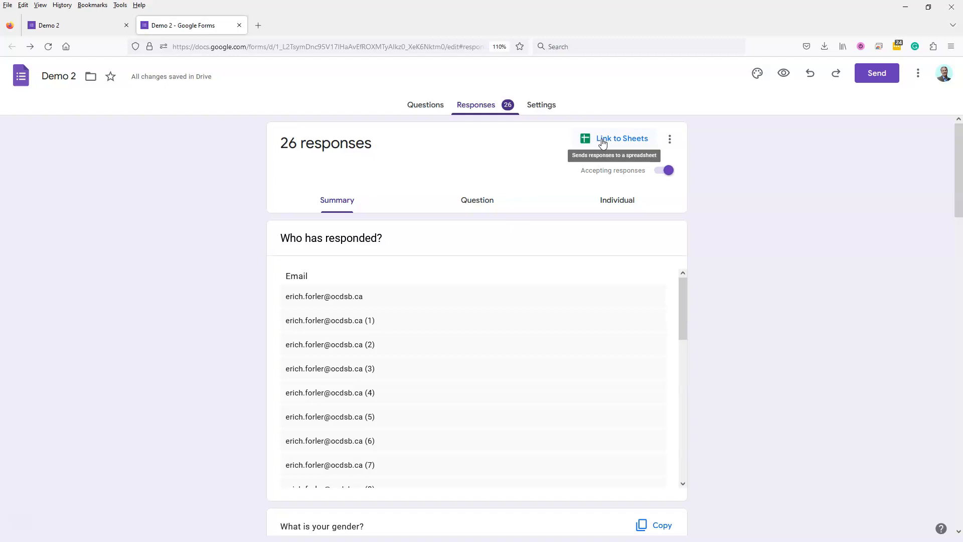
click(602, 143)
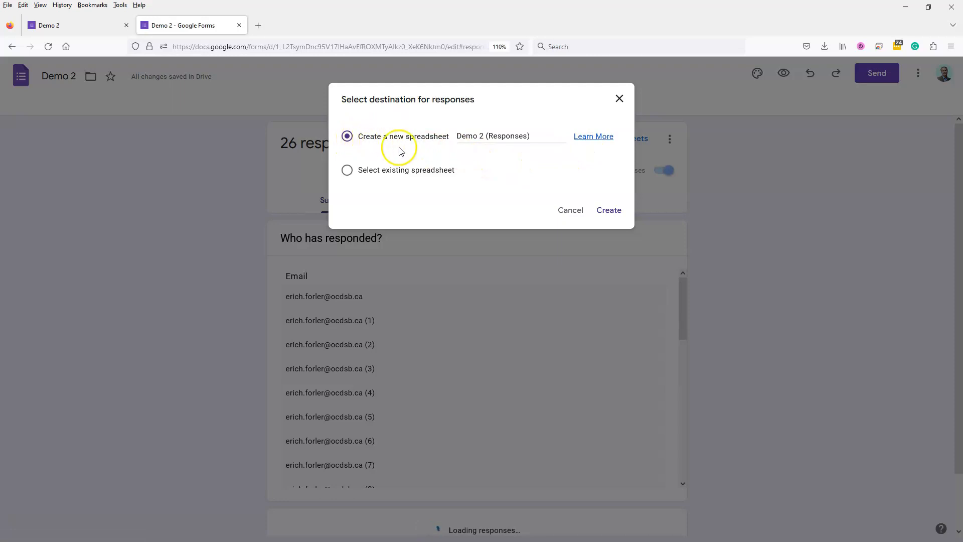
click(612, 213)
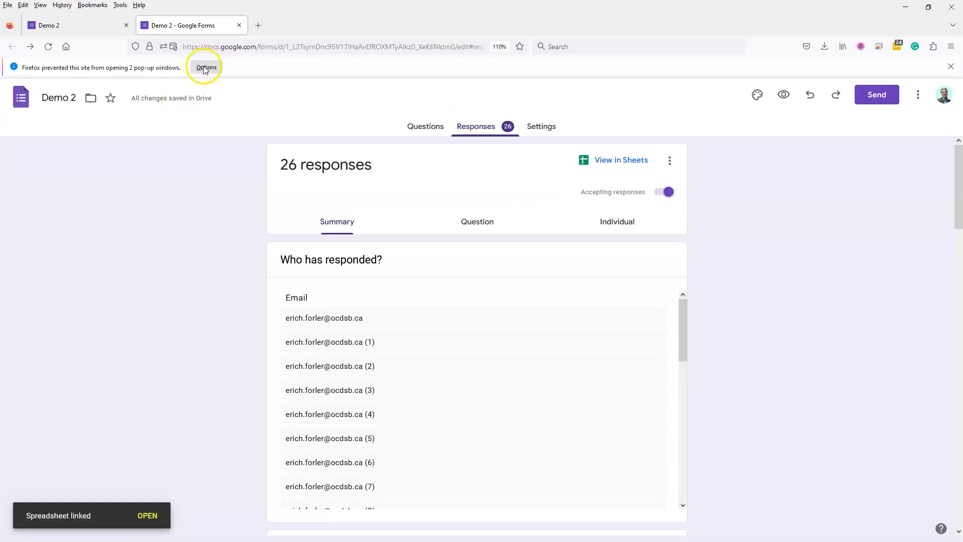
click(206, 68)
click(225, 86)
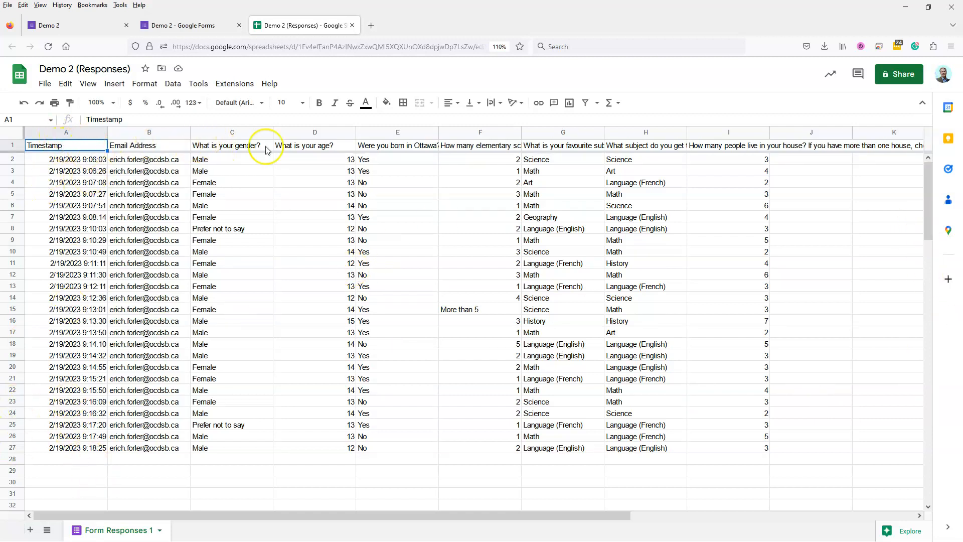
- Examine the full question headers in row 1, from the elementary schools question to the household size question
click(465, 145)
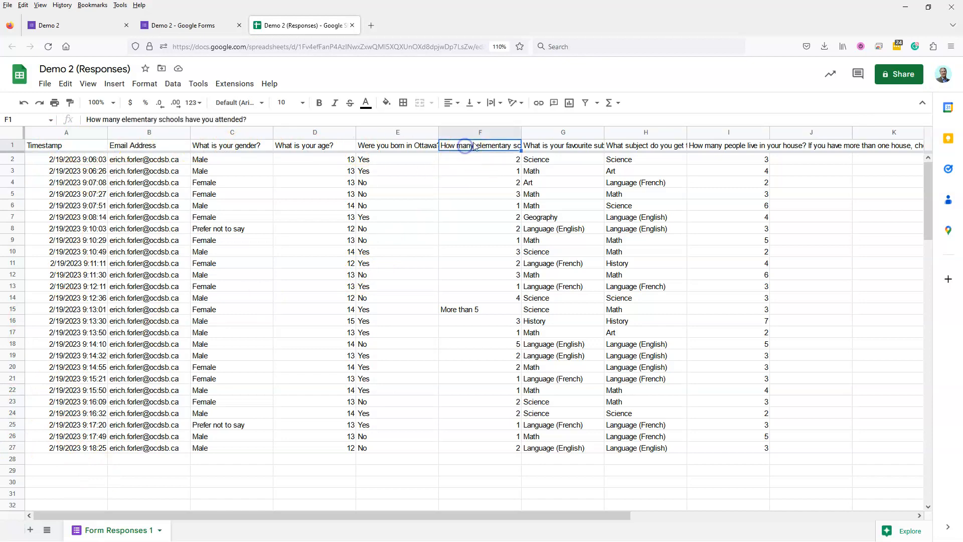
click(549, 145)
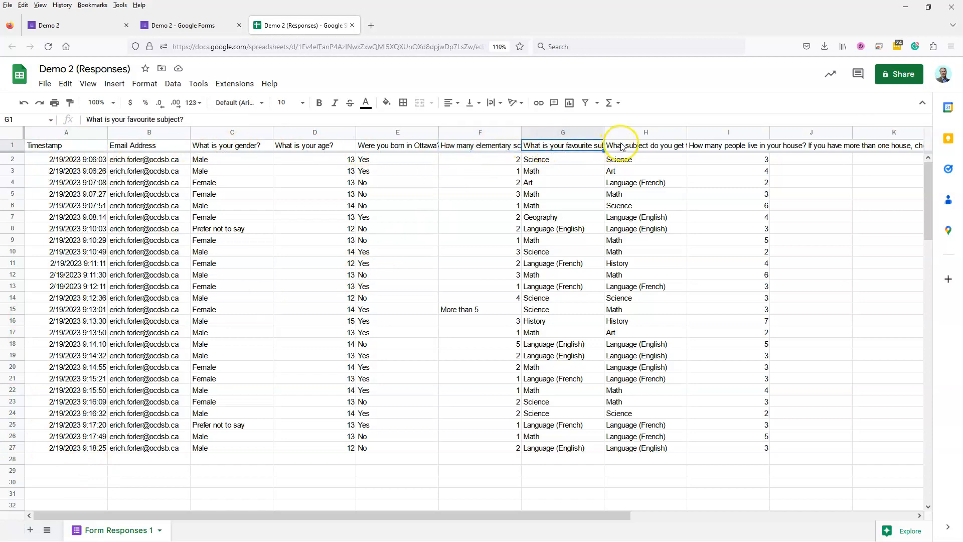
click(621, 143)
click(717, 146)
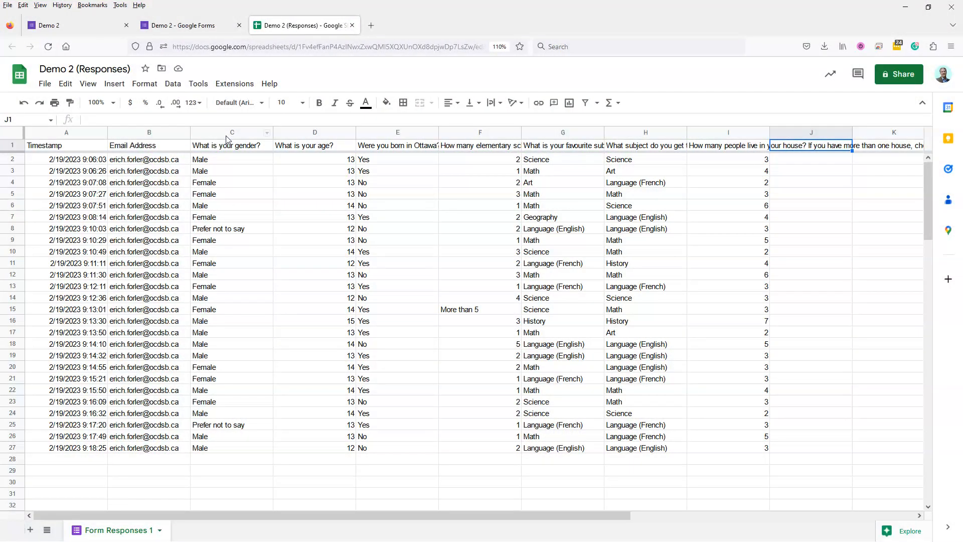
- Copy all the age responses in cells D2:D27
click(311, 458)
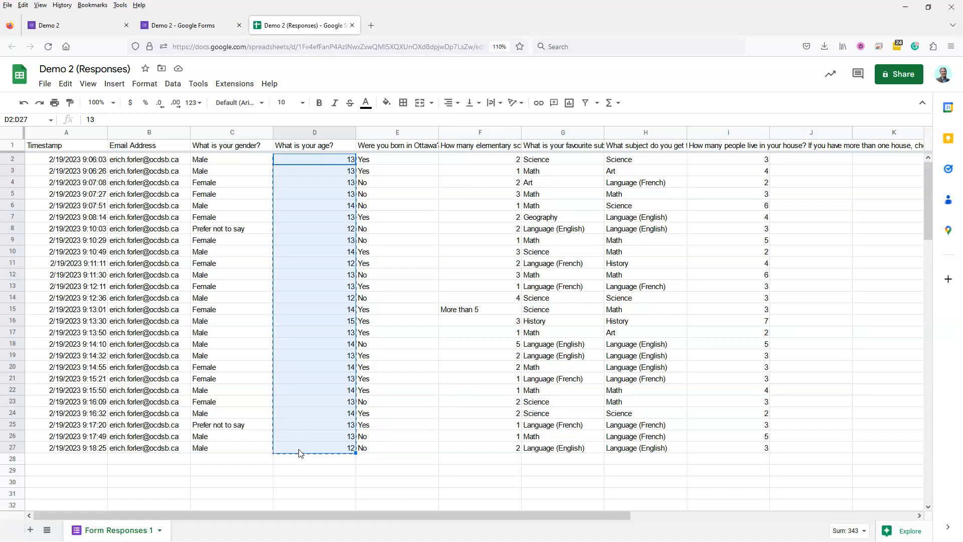
right_click(303, 410)
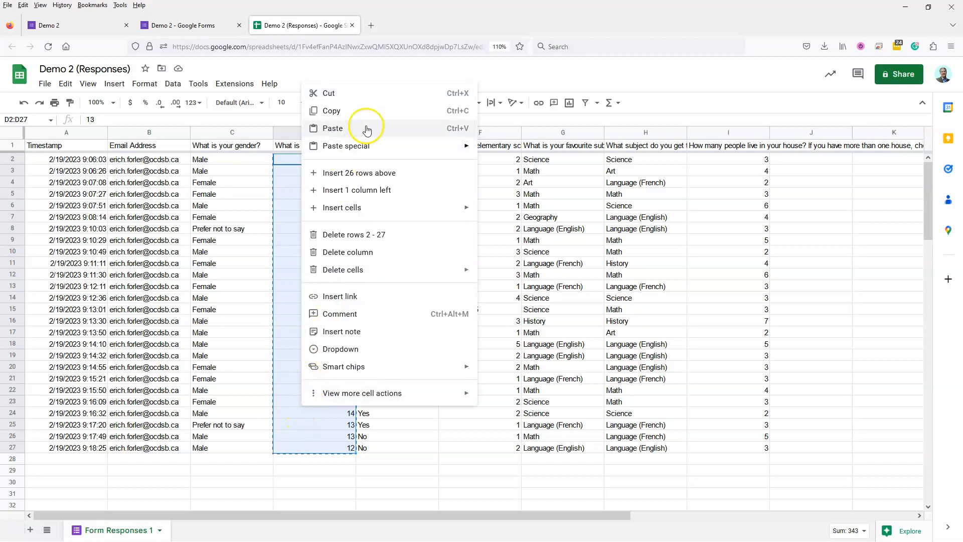
click(379, 111)
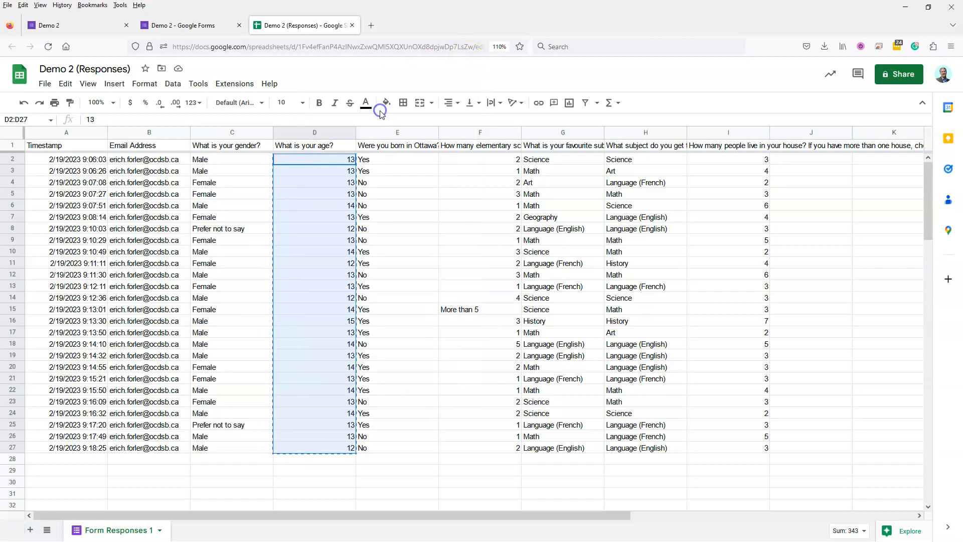
- Add a new sheet named Age and place the copied ages in cells B1:B26
click(29, 530)
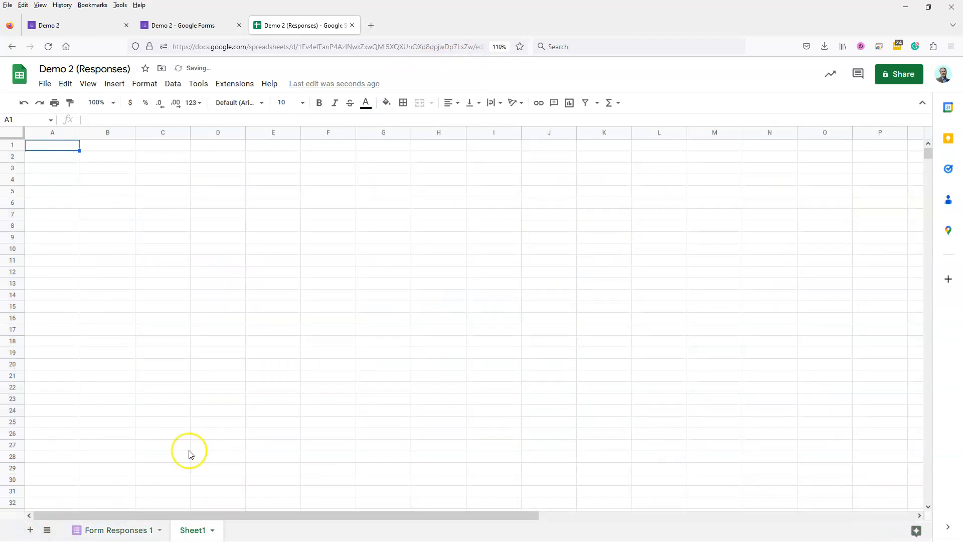
click(190, 531)
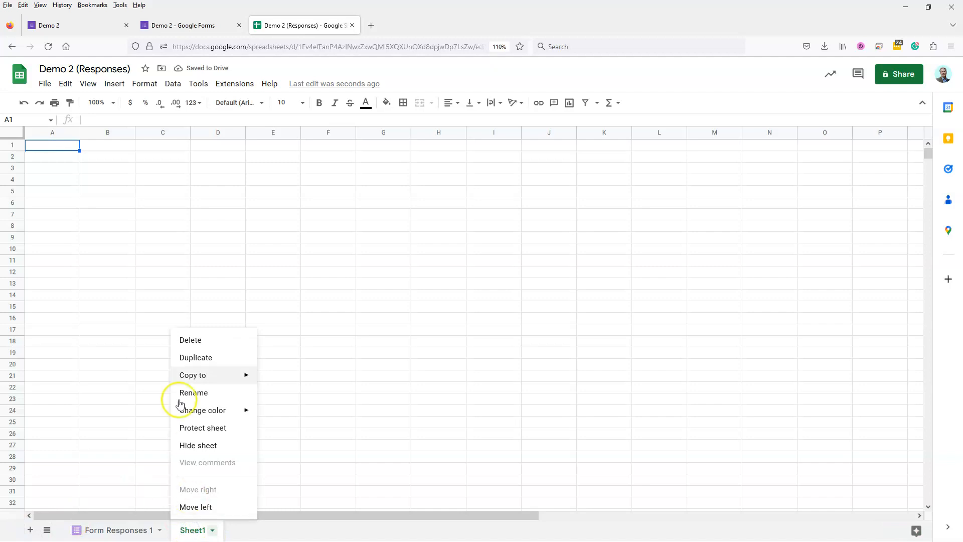
click(191, 394)
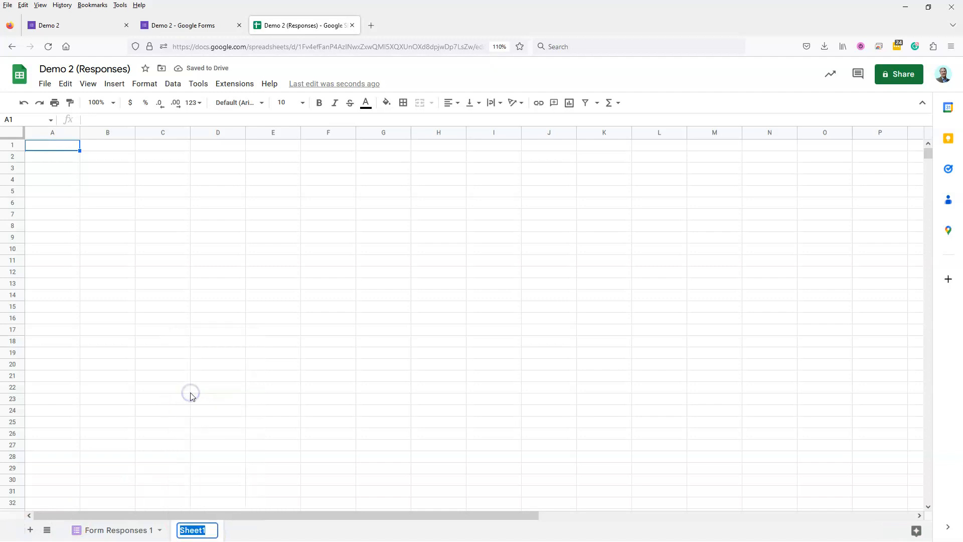
text(Age)
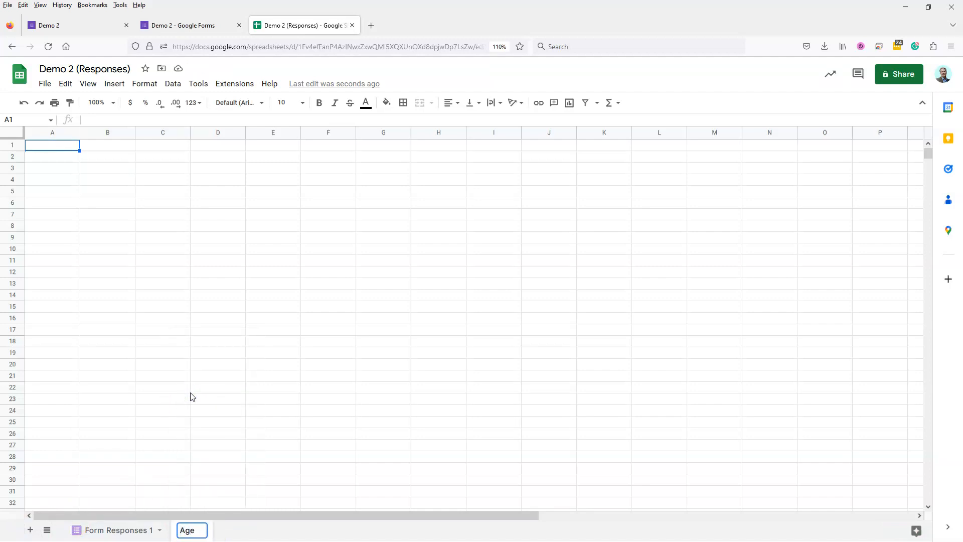
key(Return)
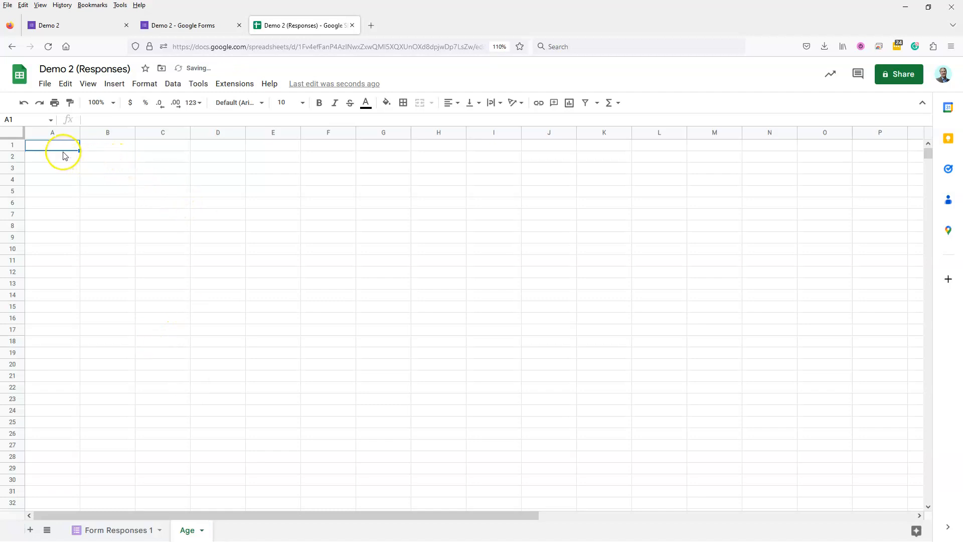
key(ctrl+v)
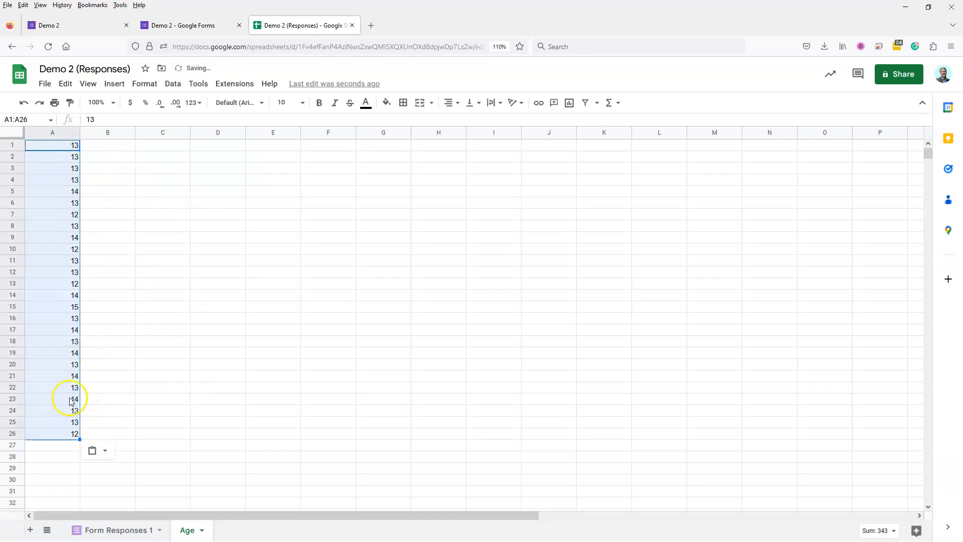
drag(78, 147, 89, 166)
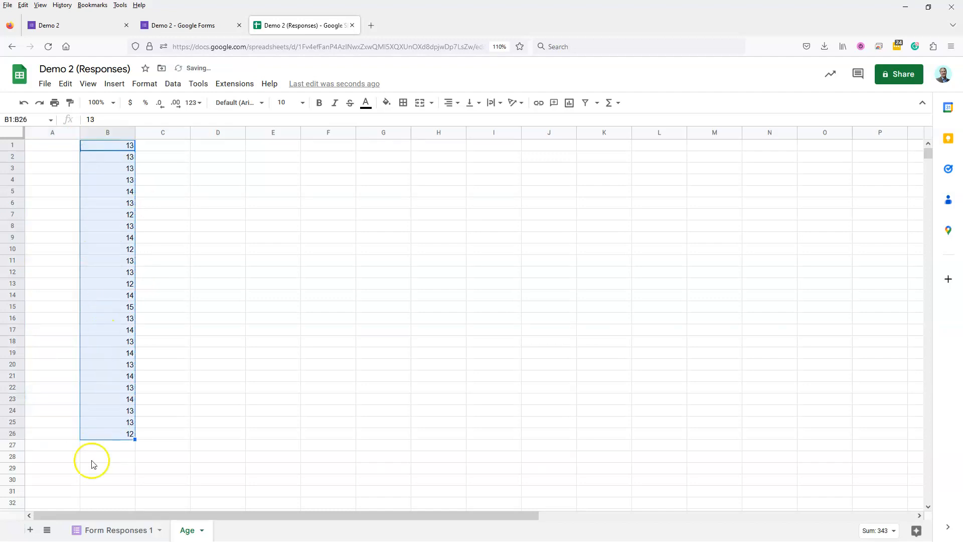
- Enter the labels Mean, Median and Mode in cells A27 to A29, below the age data
click(52, 451)
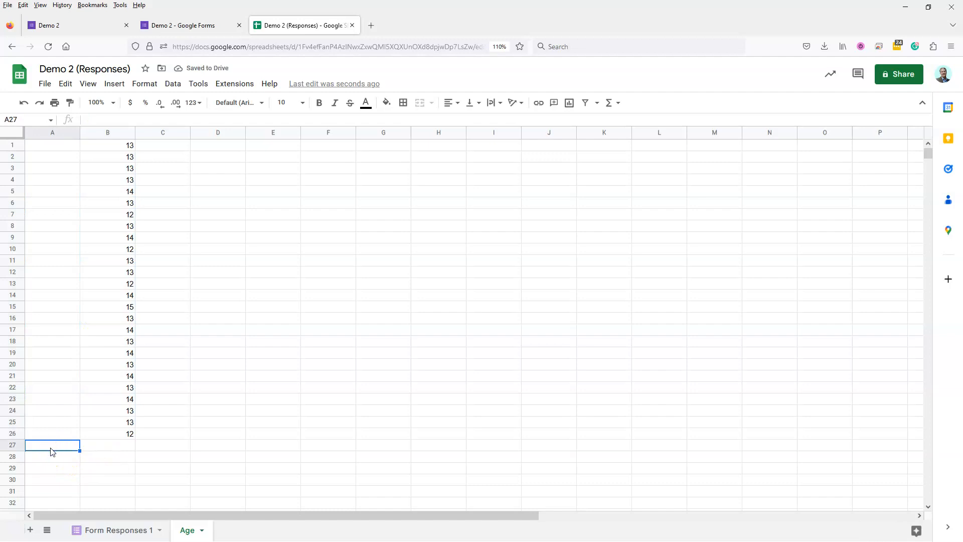
text(Mean)
key(Return)
text(Median)
key(Return)
text(Mode)
key(Return)
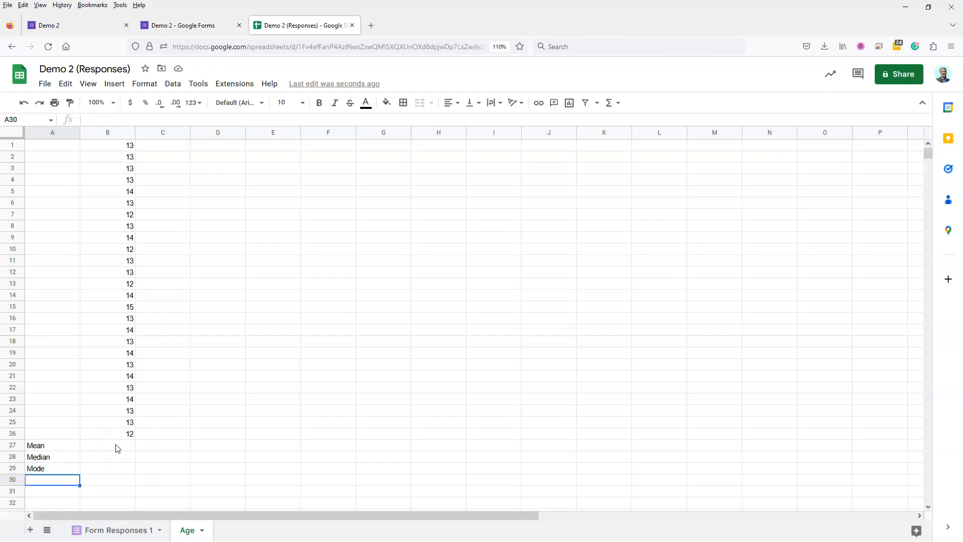
- Calculate the mean age in B27 with the formula =AVERAGE(B1:B26)
click(117, 448)
text(=)
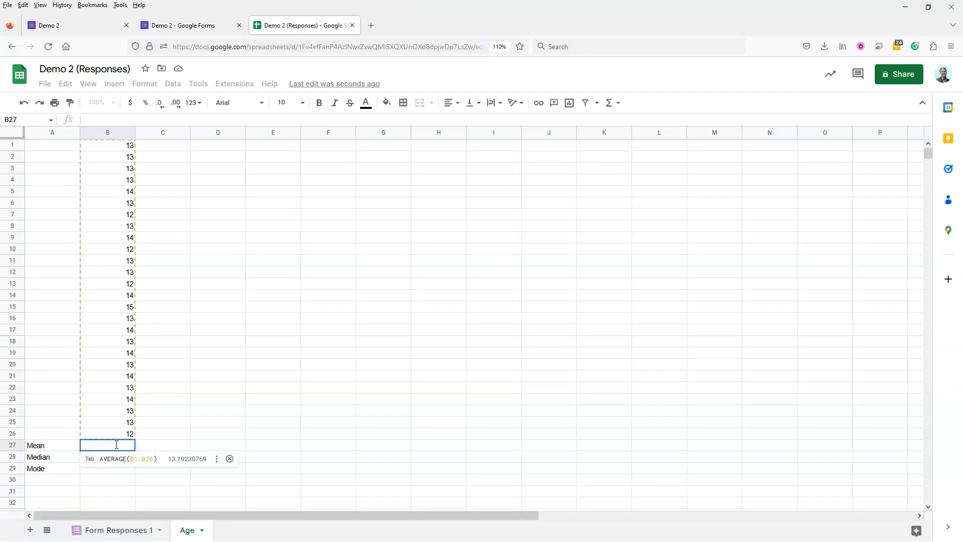
text(average)
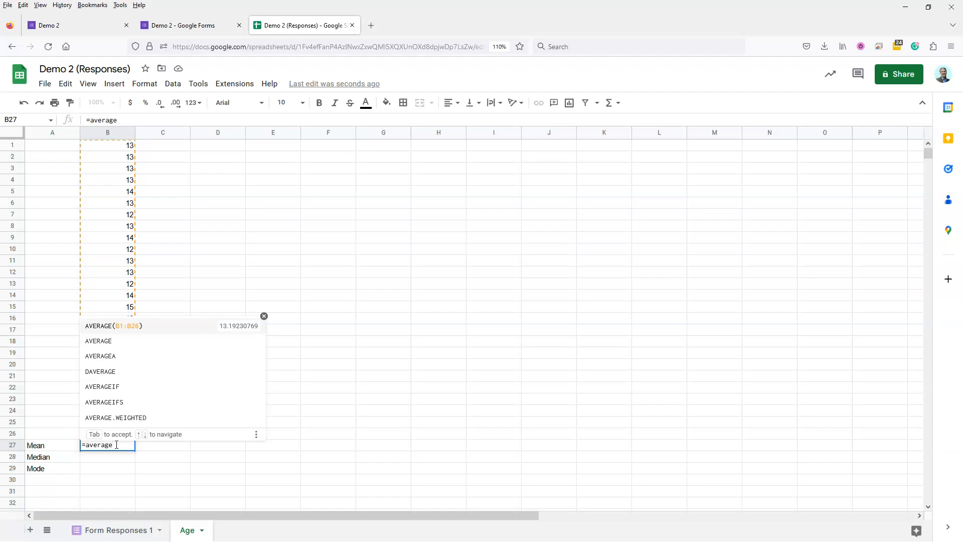
key(Tab)
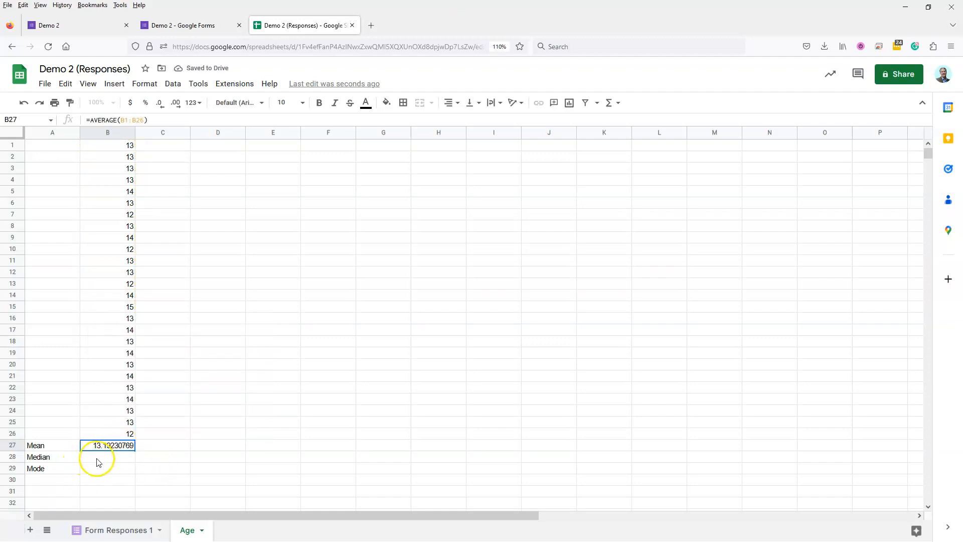
- Calculate the median in B28 with =MEDIAN(B1:B26) and the mode in B29 with =MODE(B1:B26)
click(98, 457)
text(=me)
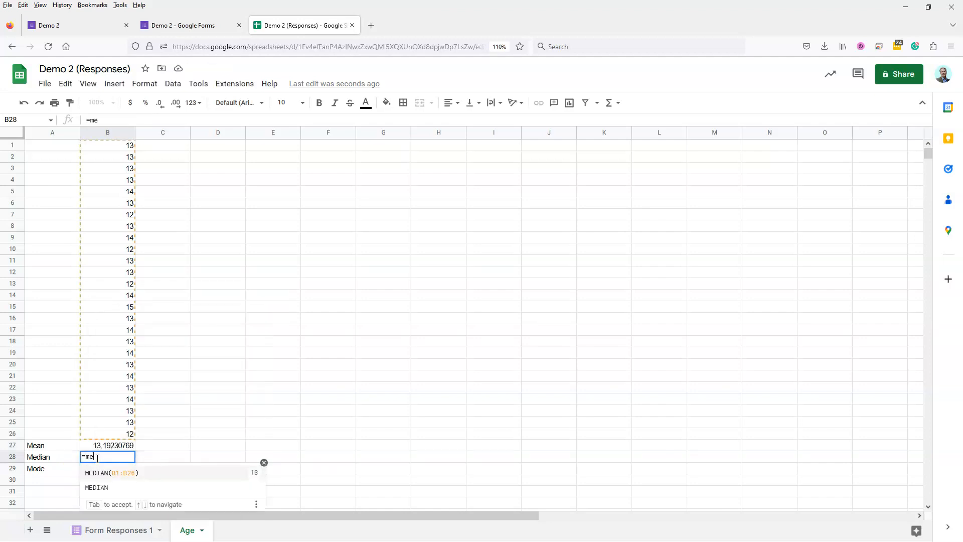
key(Tab)
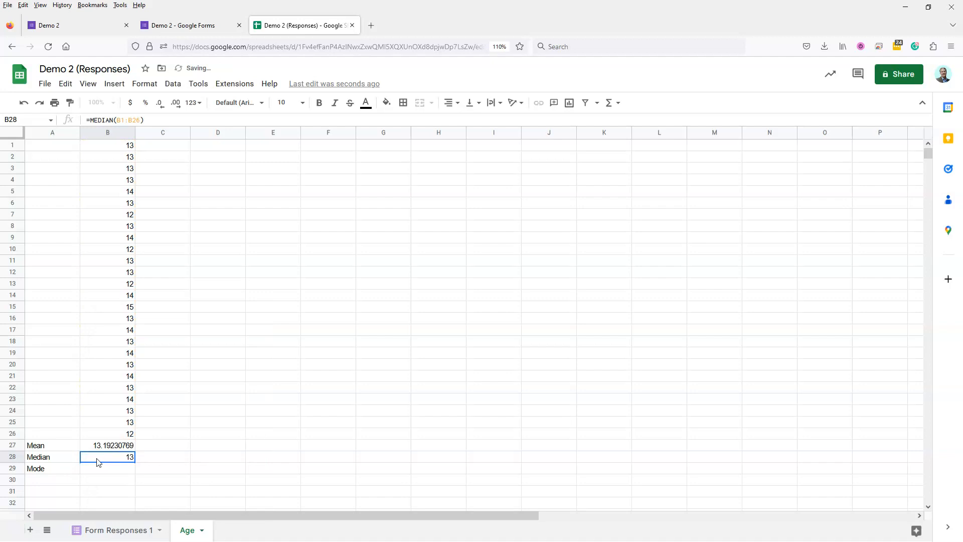
key(Down)
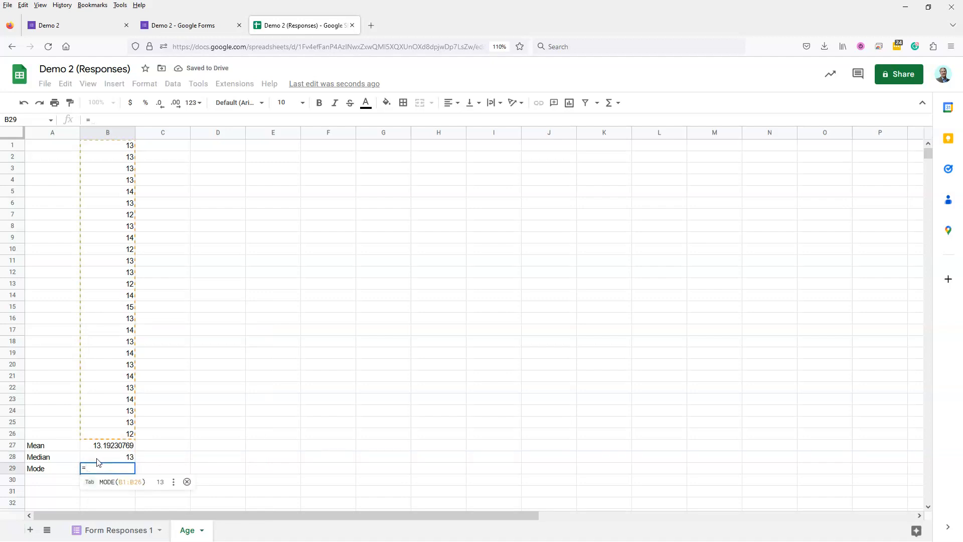
key(Tab)
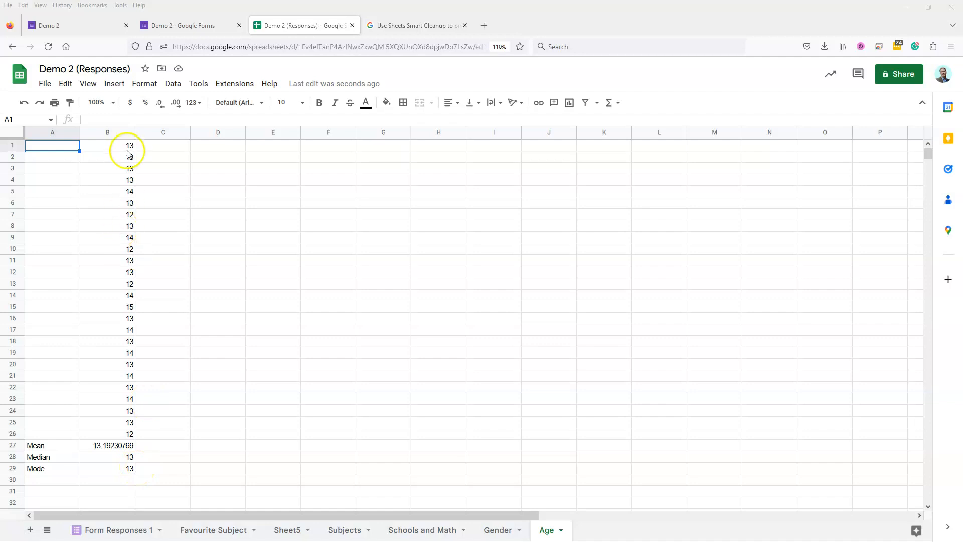
- Insert a chart of the ages in B1:B26 and set its type to Histogram chart
drag(116, 145, 104, 433)
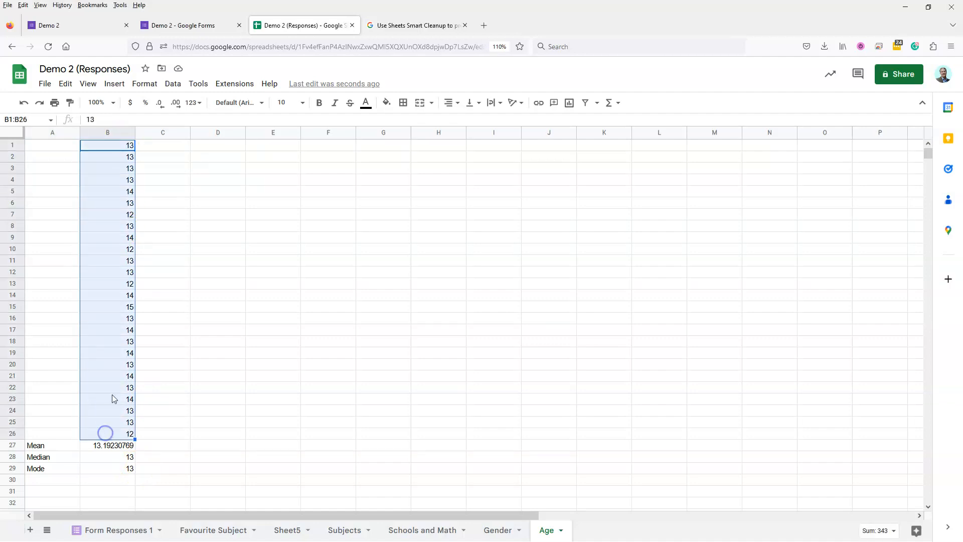
click(115, 86)
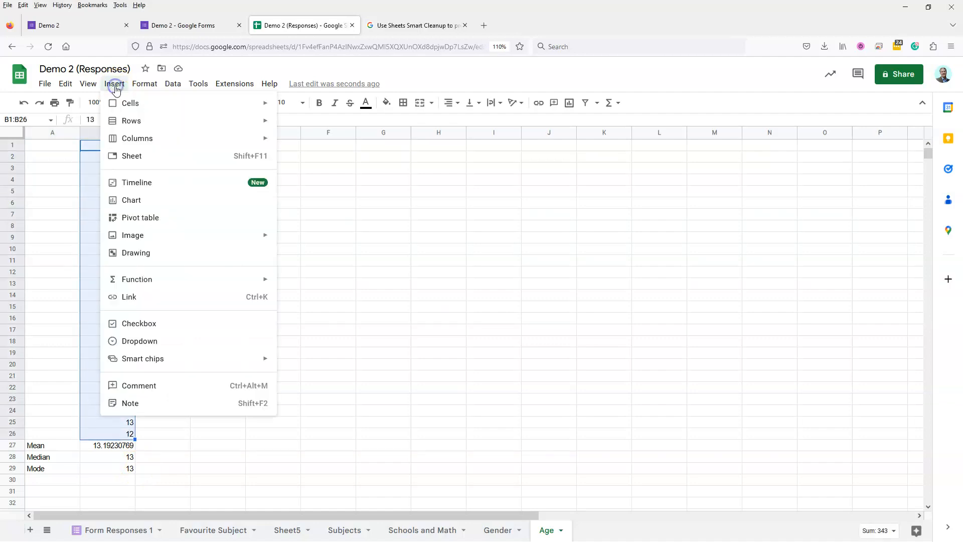
click(146, 200)
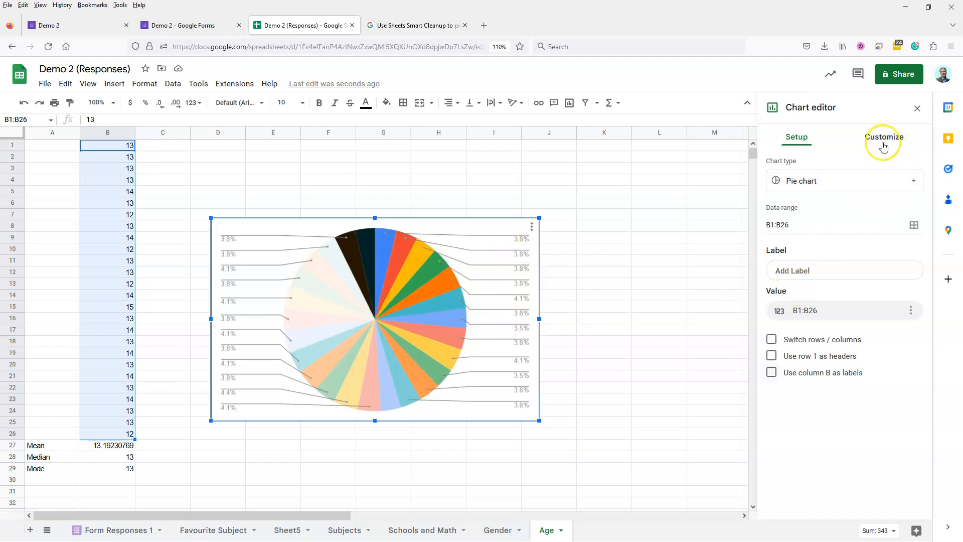
click(884, 183)
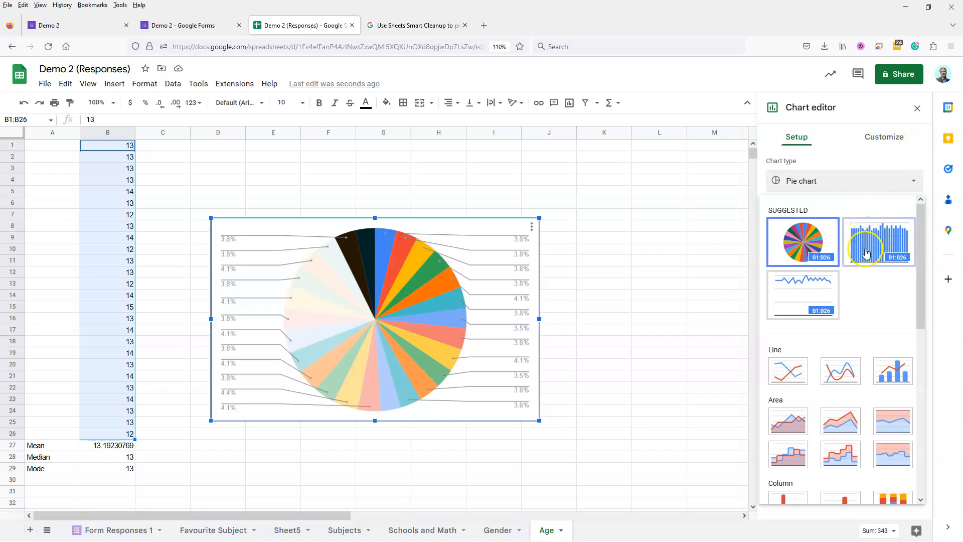
scroll(865, 310, down, 2)
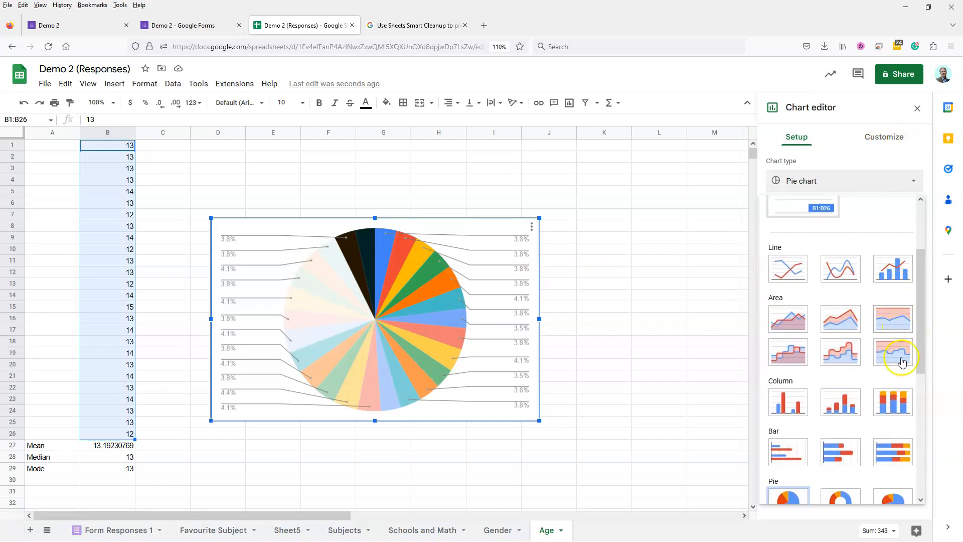
scroll(903, 374, down, 5)
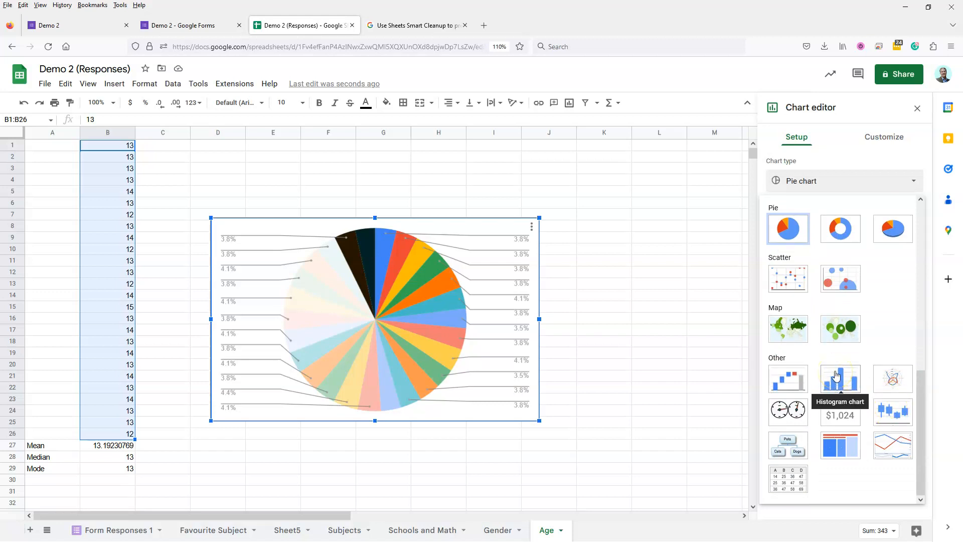
click(836, 375)
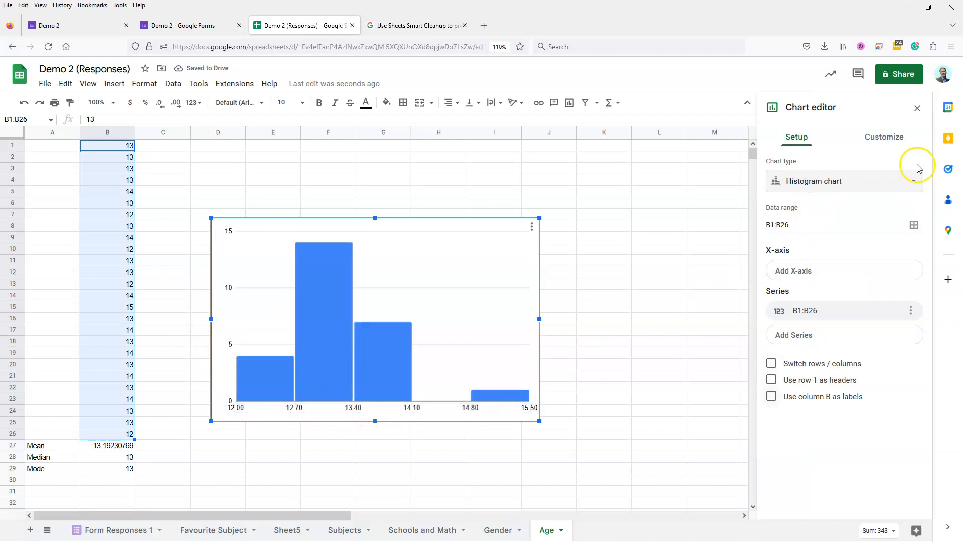
- Set the bucket size of the age histogram to 1
click(883, 136)
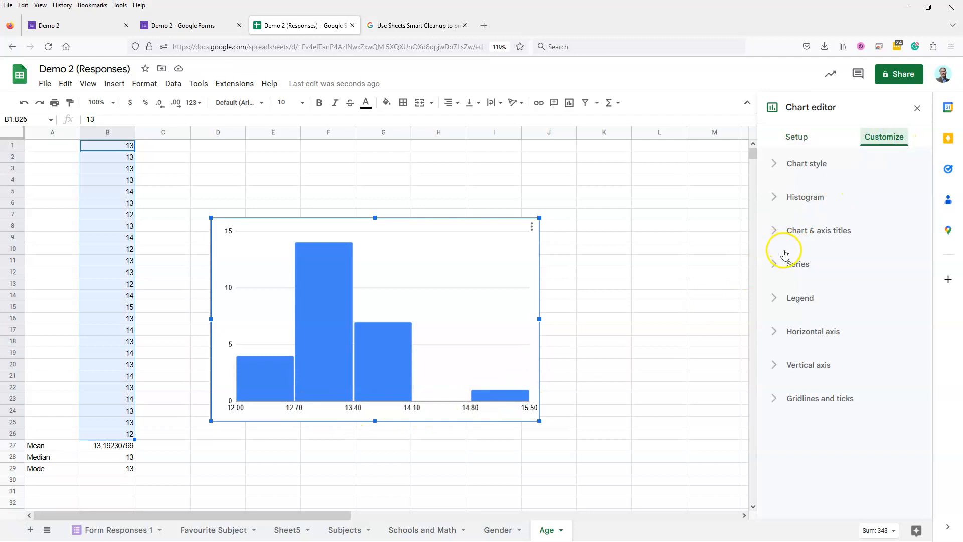
click(777, 198)
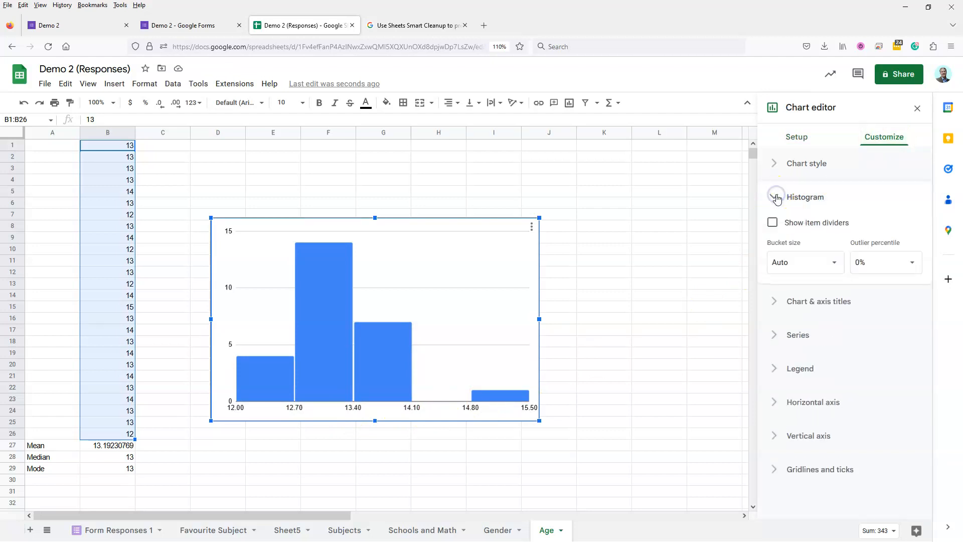
click(833, 264)
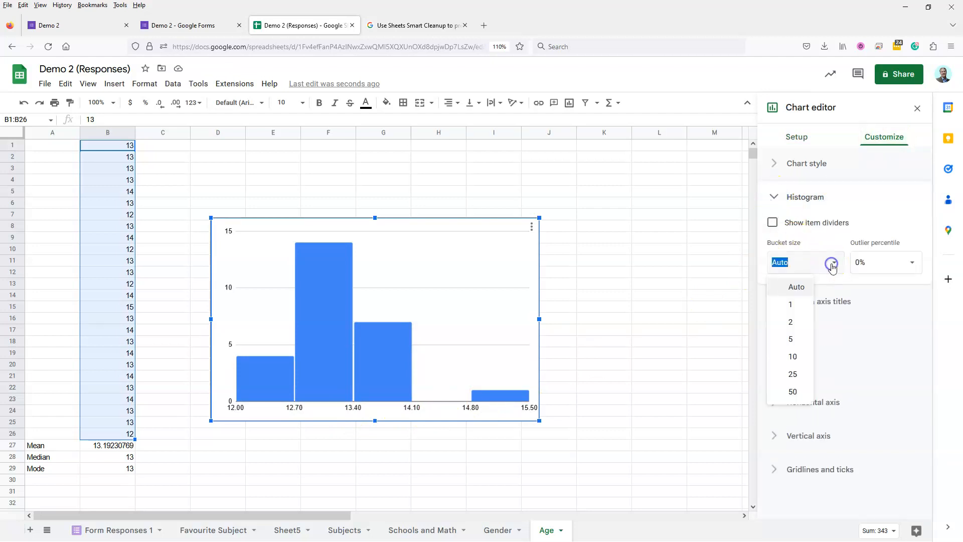
click(796, 307)
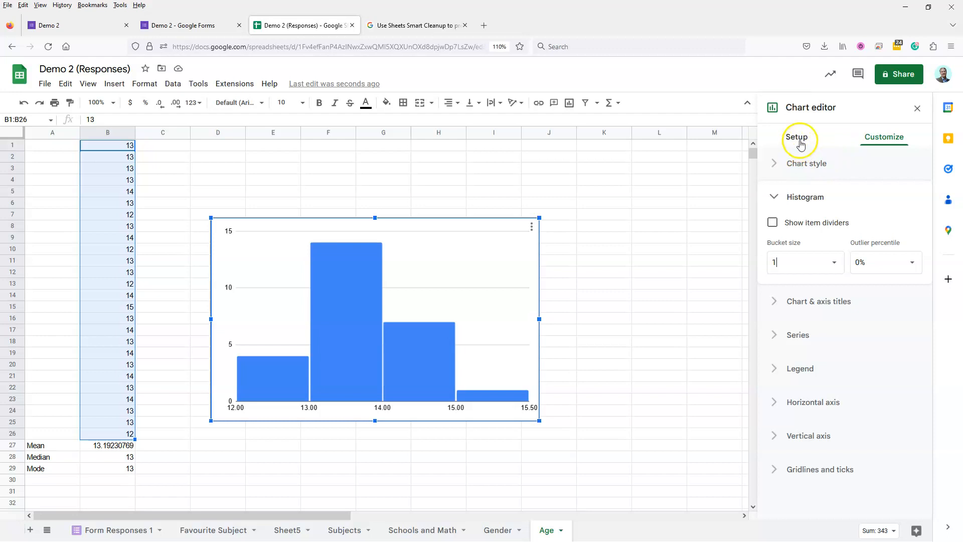
- Give the age histogram the chart title "Ages of Students"
click(778, 301)
click(800, 311)
text(Ages of Students)
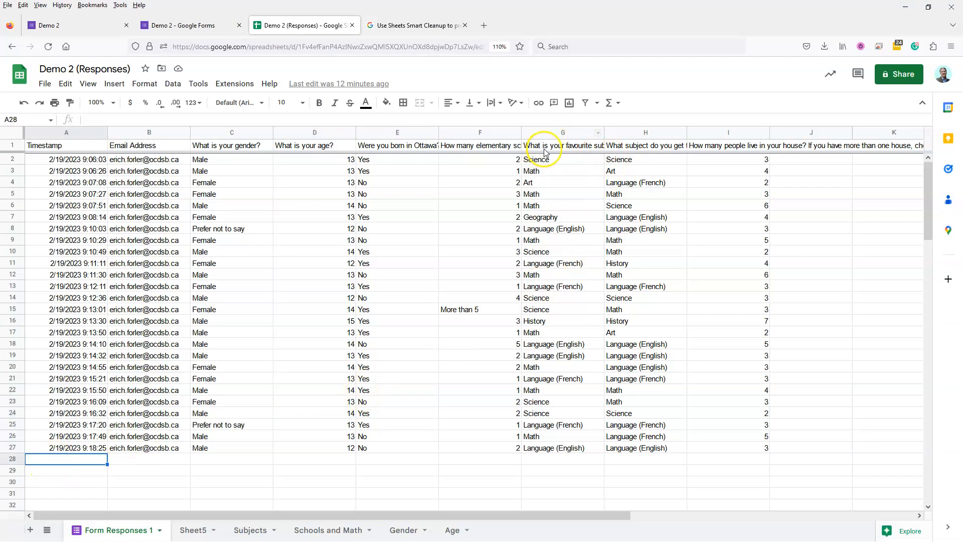
- Copy the favourite-subject column G1:G27 from the form responses and add a new sheet named Favourite Subject
drag(549, 146, 559, 450)
key(ctrl+c)
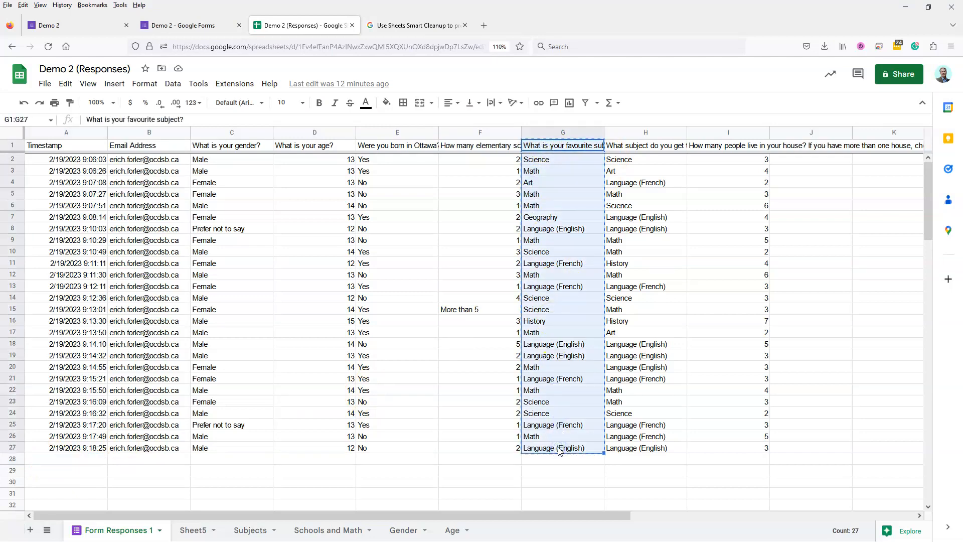
click(30, 530)
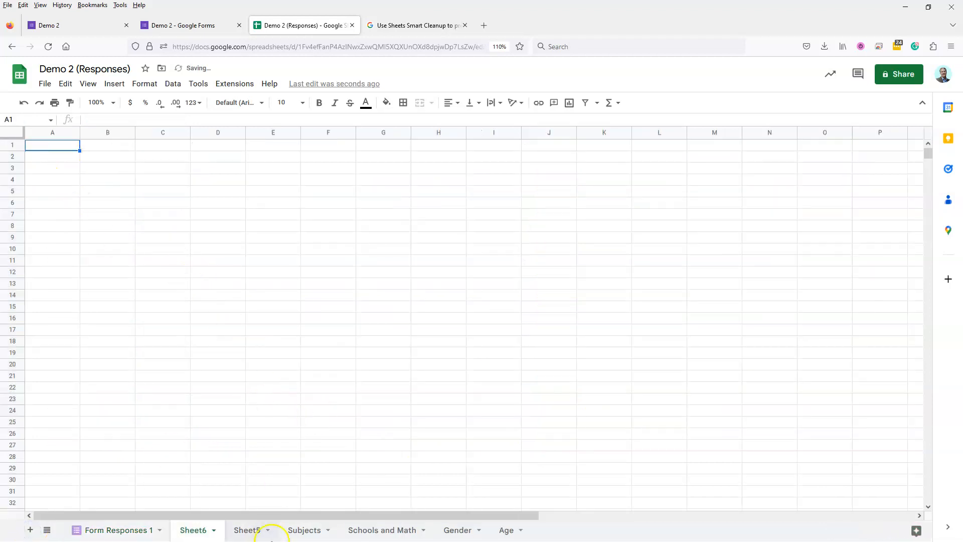
right_click(193, 531)
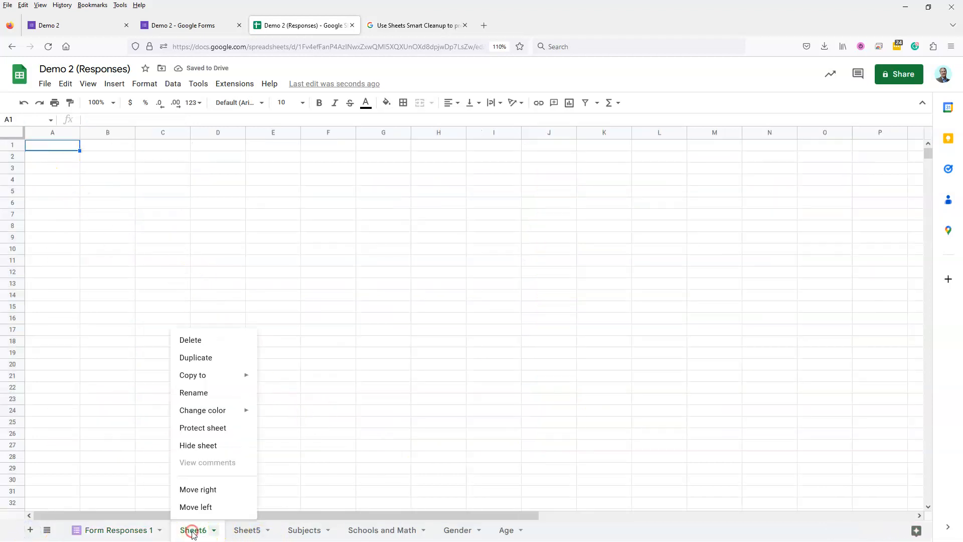
click(207, 394)
text(Favourite Subject)
key(Return)
- Paste the copied subject responses starting at B2 and make the question heading in B2 bold
click(119, 158)
key(ctrl+v)
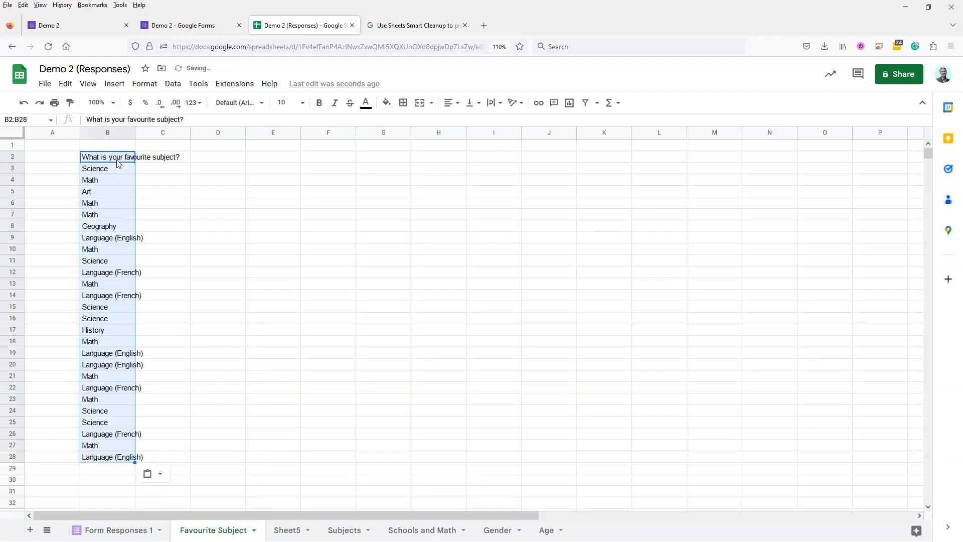
click(176, 214)
click(91, 160)
key(ctrl+b)
click(96, 167)
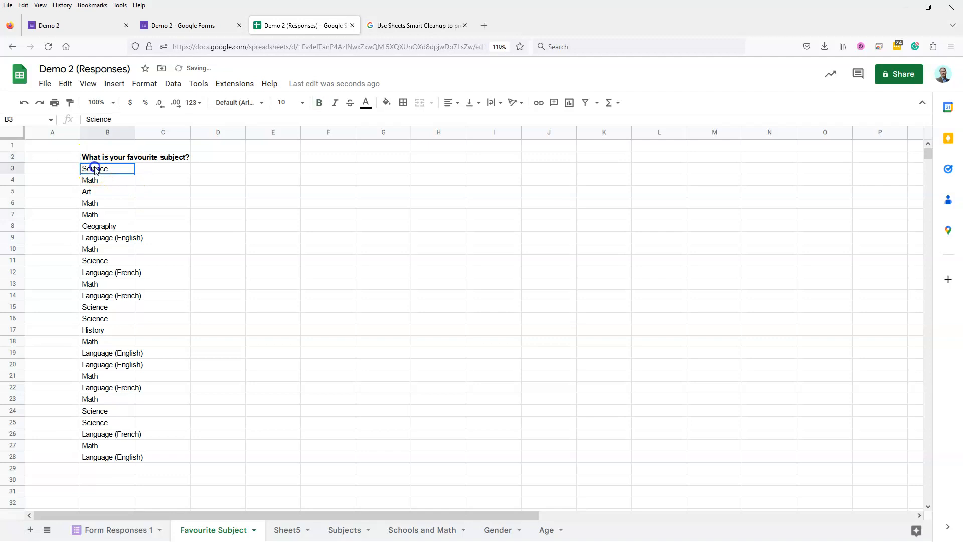
- Insert a pie chart of the favourite subjects in B2:B28, move it up beside the data and shrink it
drag(93, 160, 89, 456)
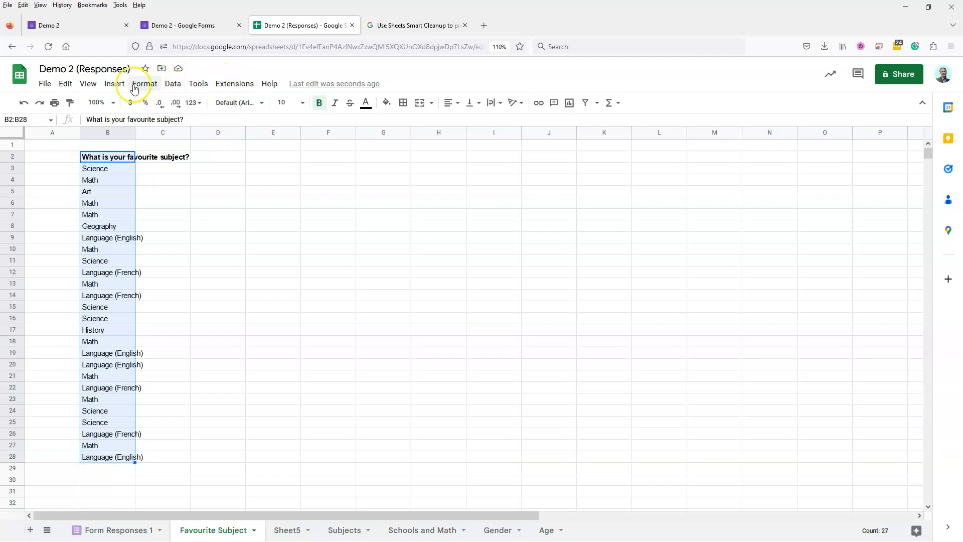
click(113, 83)
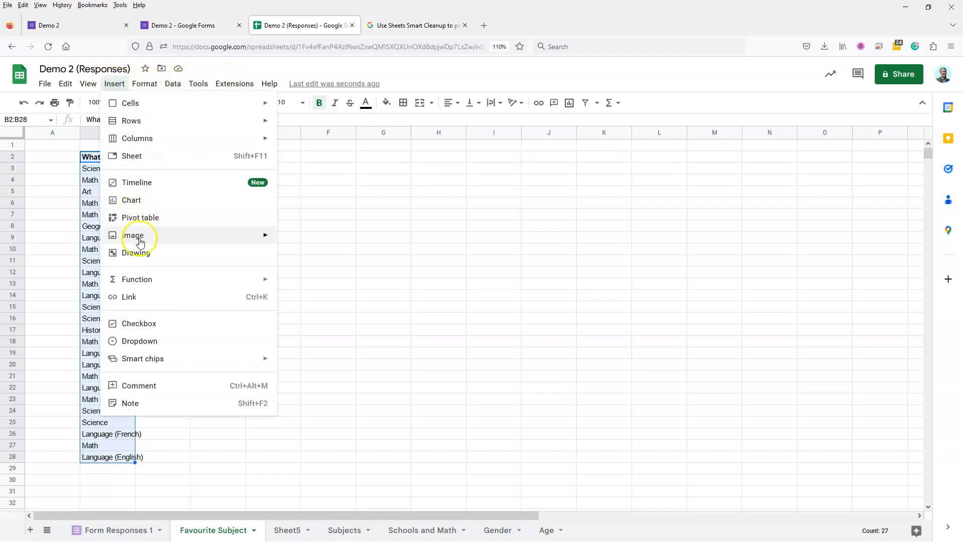
click(136, 199)
drag(451, 239, 454, 171)
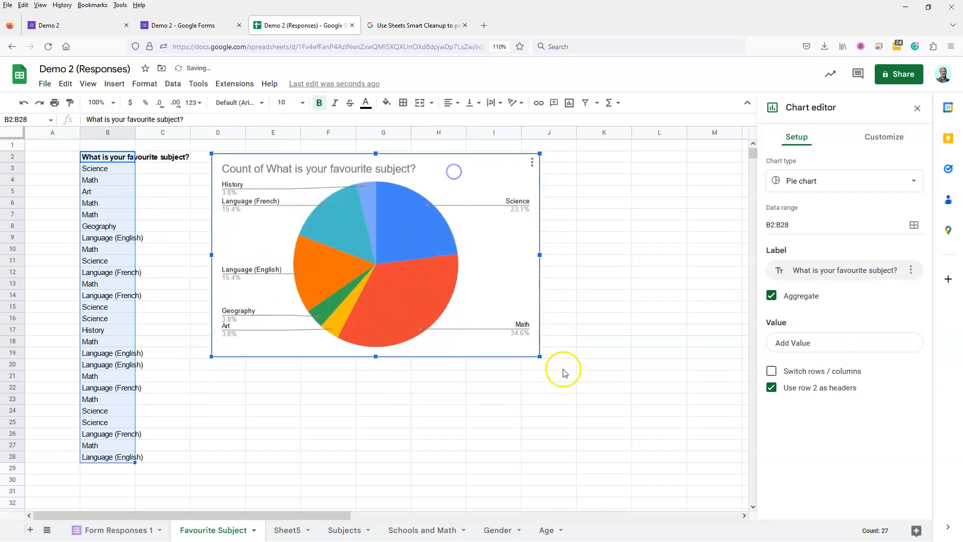
drag(542, 355, 454, 295)
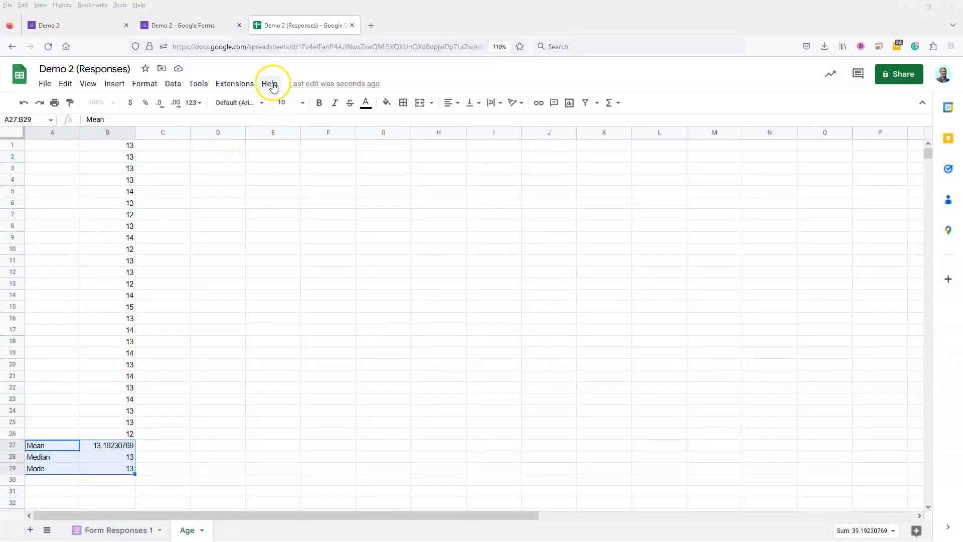
- Copy the gender answers in C2:C27 of the Form Responses 1 sheet, without the heading
click(112, 531)
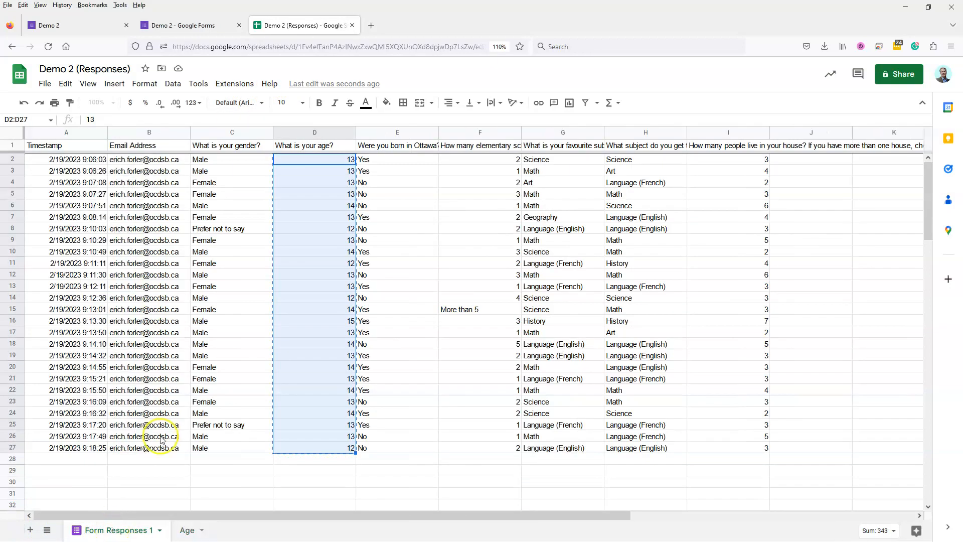
click(227, 171)
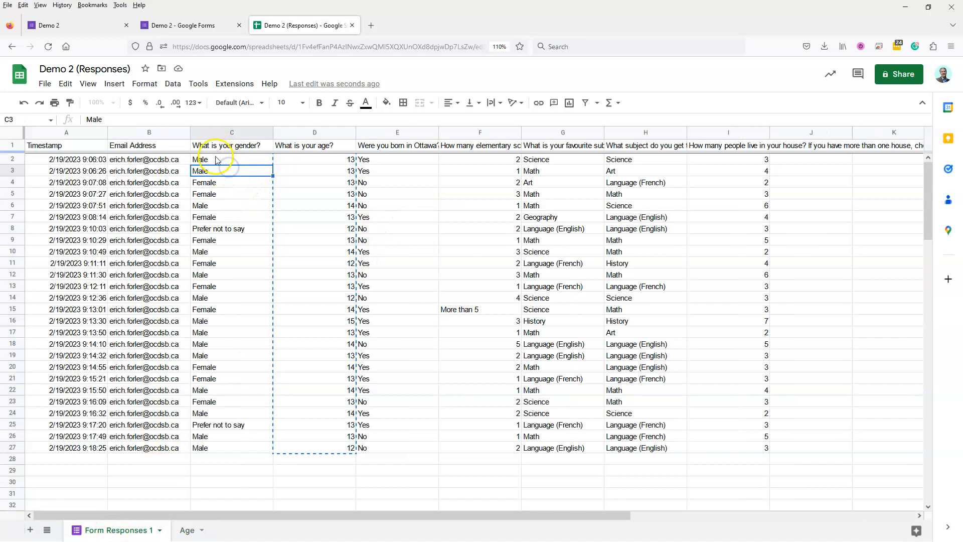
drag(216, 159, 208, 449)
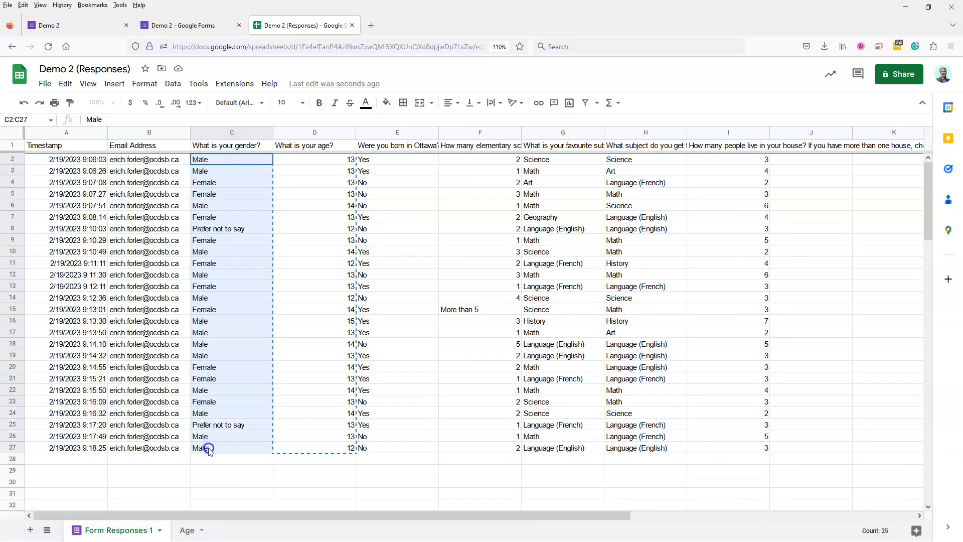
key(ctrl+c)
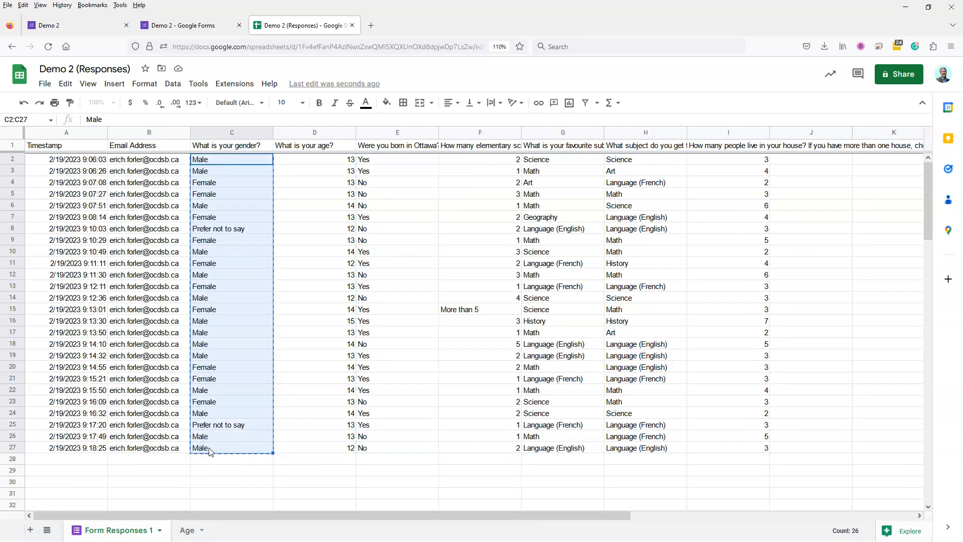
- Add a new sheet named Gender and paste the copied gender answers starting at B2
click(31, 531)
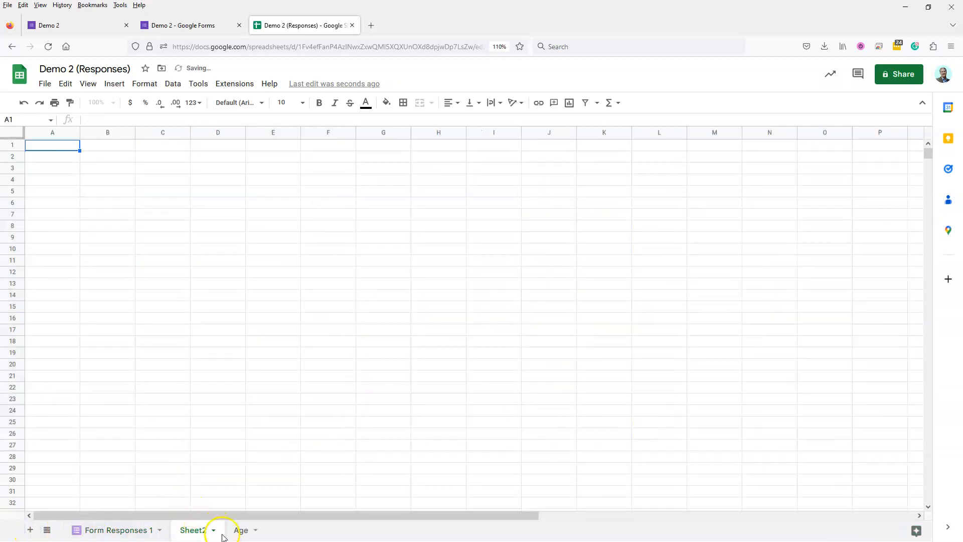
right_click(193, 533)
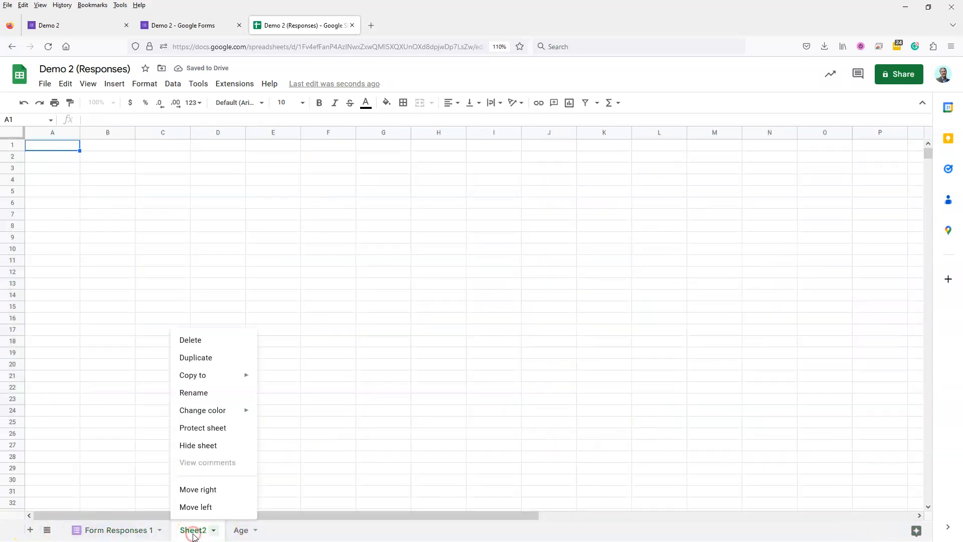
click(211, 394)
text(Gender)
key(Return)
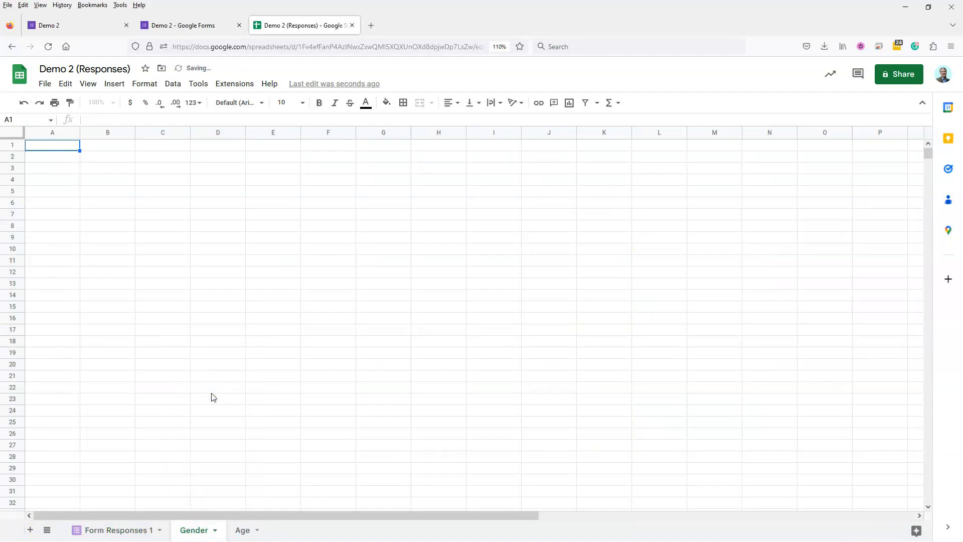
click(104, 162)
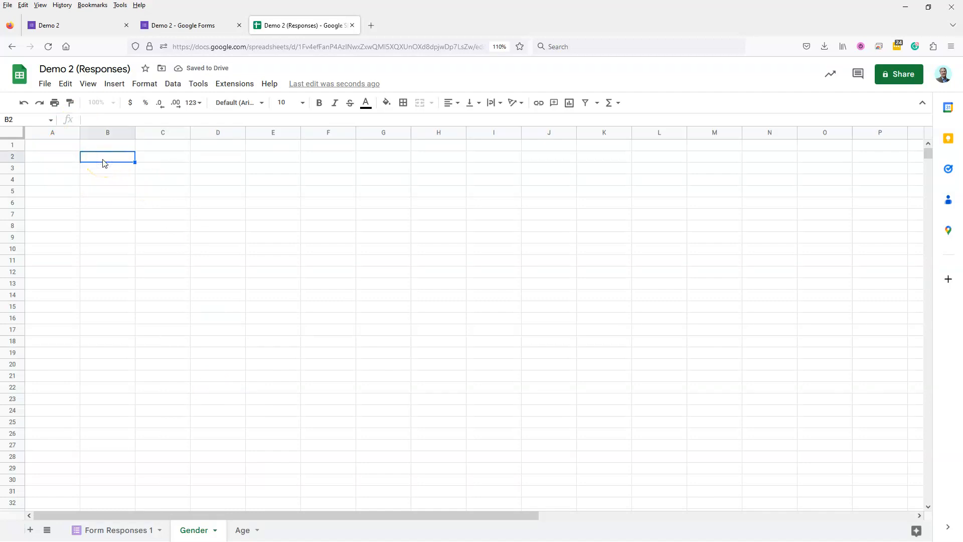
key(ctrl+v)
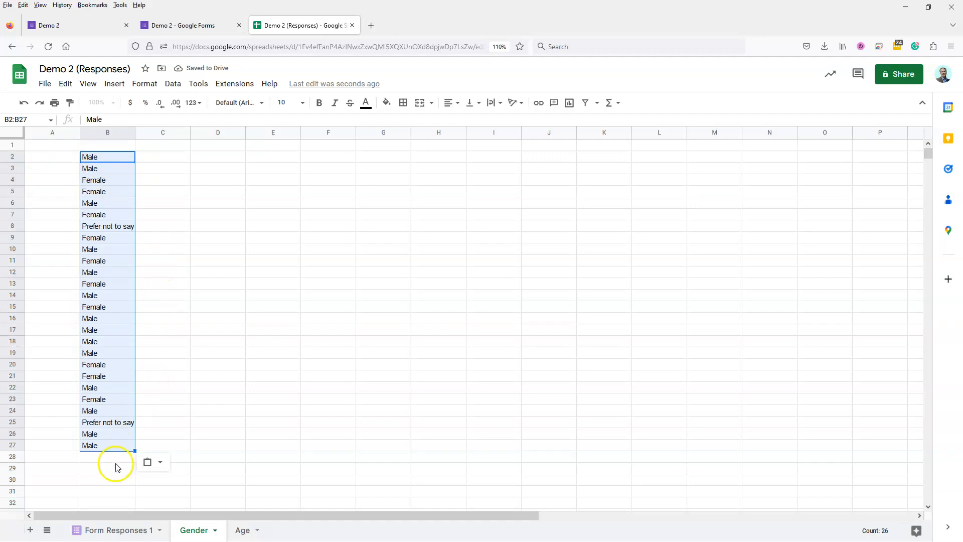
- Enter the category labels Male, Female, Non-Binary and Prefer not to say in cells D3 to D6
click(221, 171)
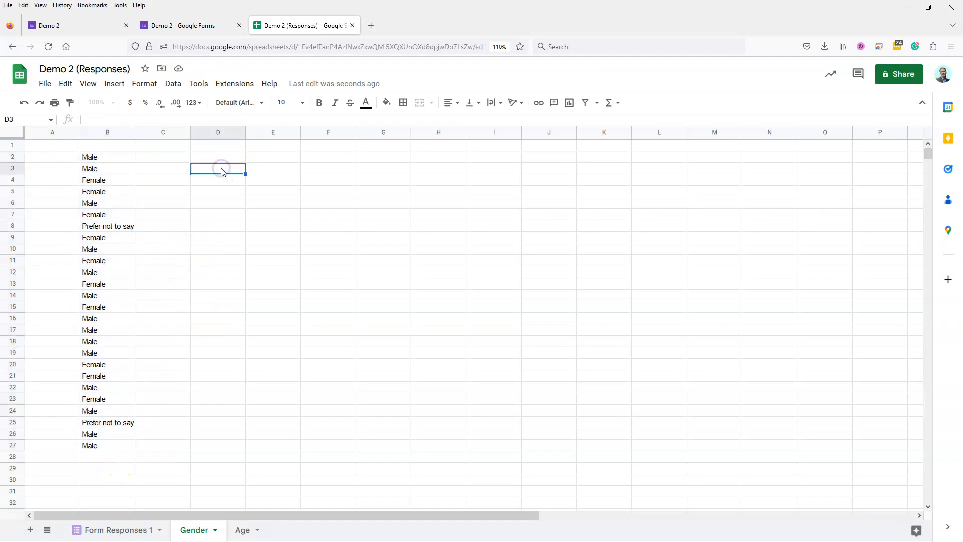
text(Male)
key(Return)
text(Female)
key(Return)
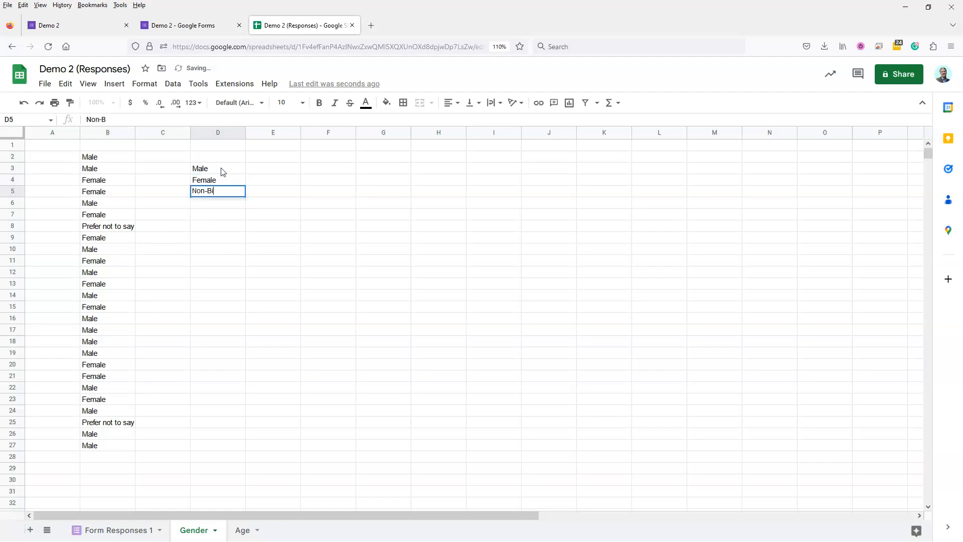
key(Return)
text(Prefer not to say)
key(Up)
key(Up)
key(Up)
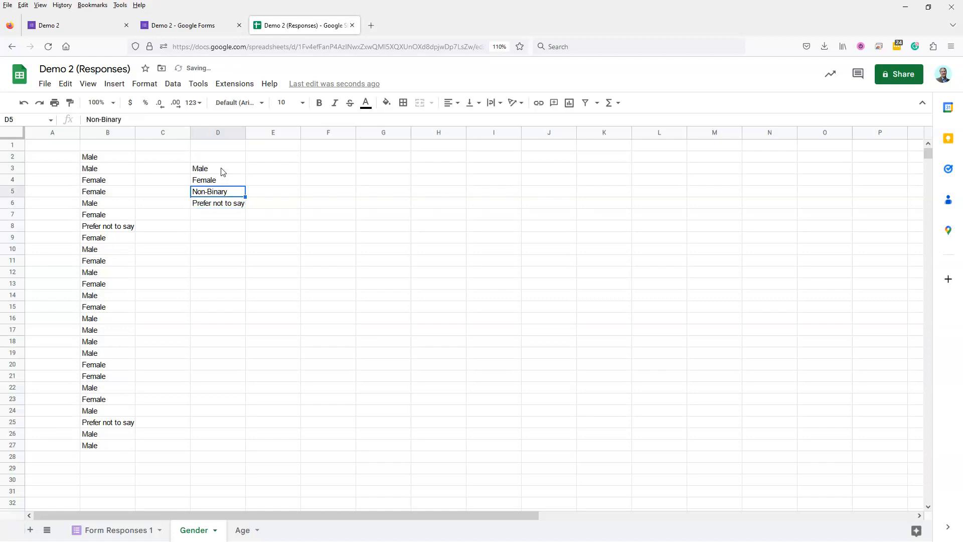
key(Right)
key(Right)
key(Down)
key(Left)
key(Up)
key(Down)
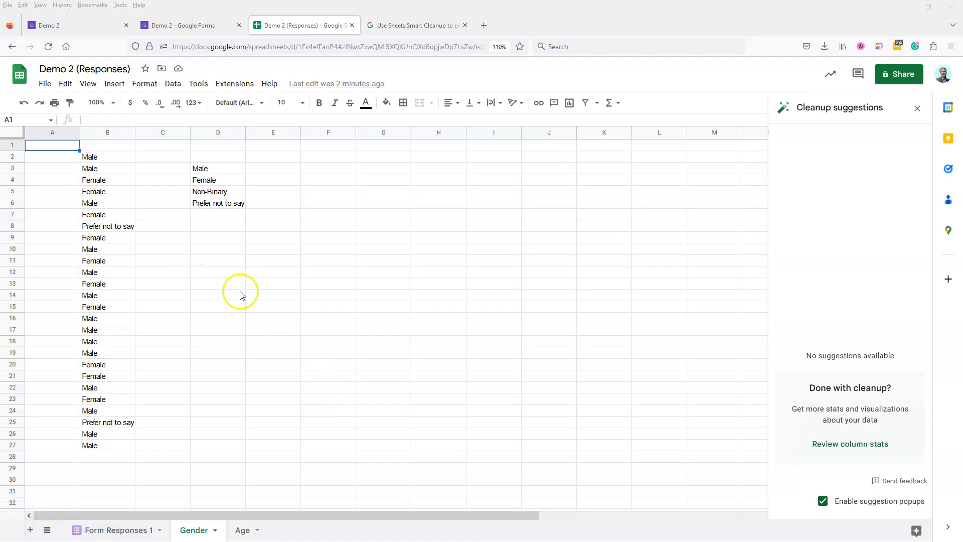
- Open the column stats for the gender answers in B2:B27 and check the count of each category
click(99, 160)
drag(99, 160, 93, 446)
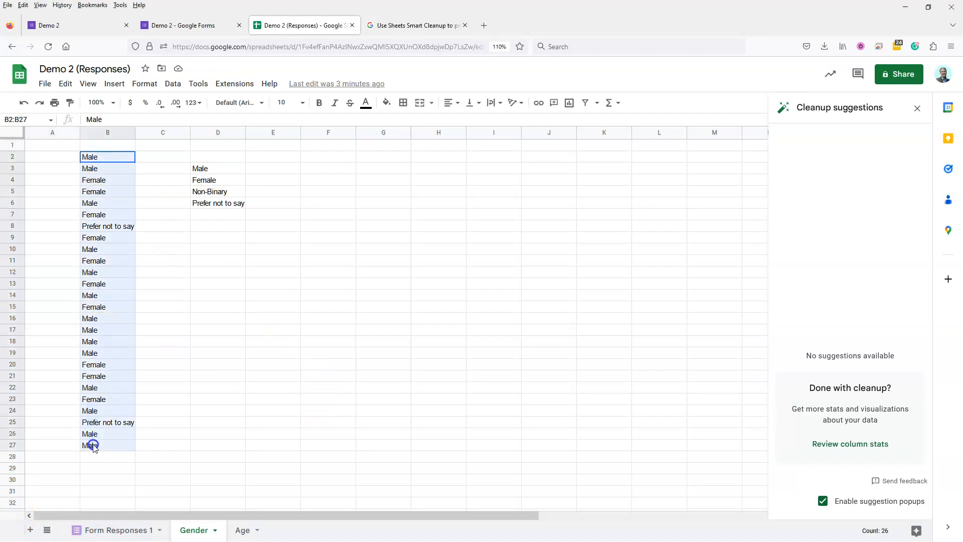
click(180, 85)
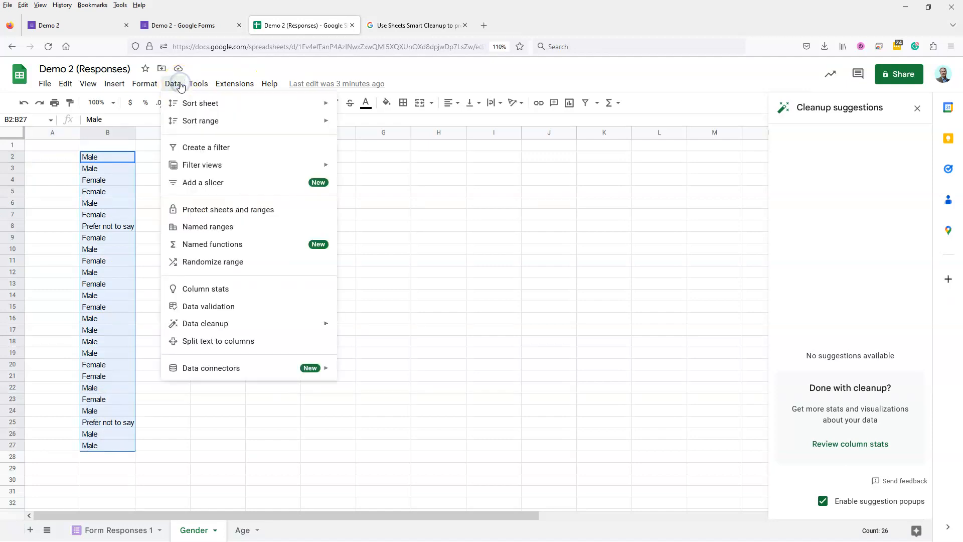
click(205, 289)
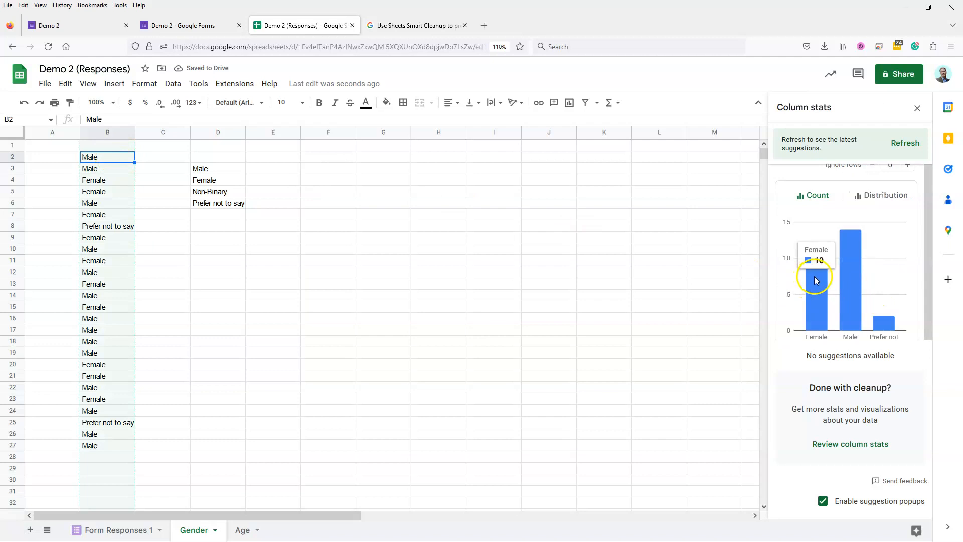
mouse_move(855, 264)
mouse_move(886, 318)
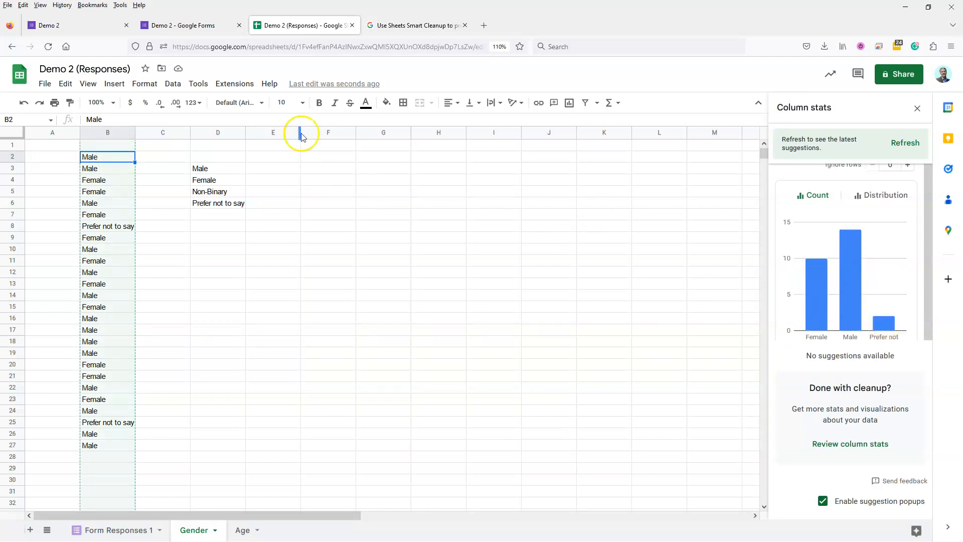
- Enter the category counts 14, 10, 0 and 2 in cells E3 to E6 beside the gender labels
click(265, 173)
text(14)
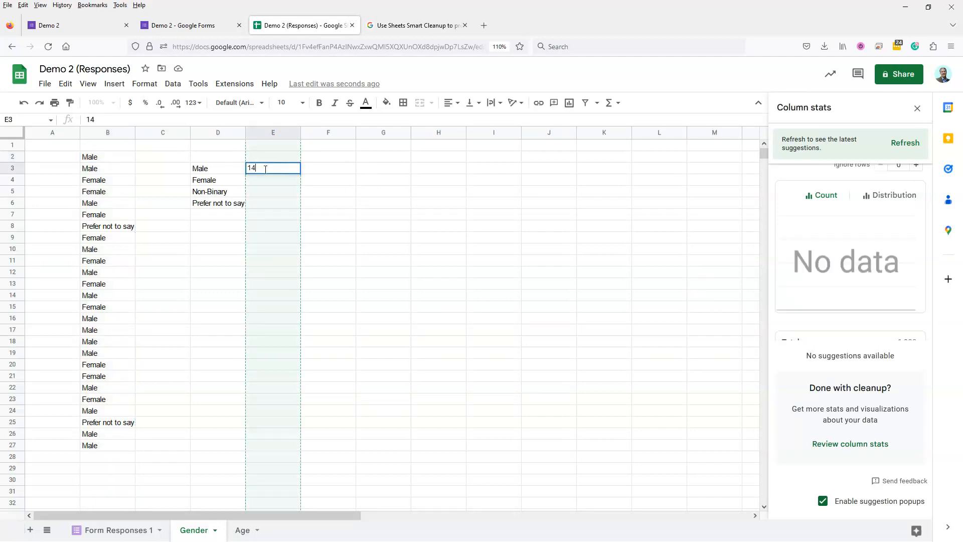
key(Return)
text(10)
key(Return)
text(0)
key(Return)
text(2)
key(Return)
- Insert a pie chart of the gender labels and counts in D3:E6
drag(210, 168, 297, 206)
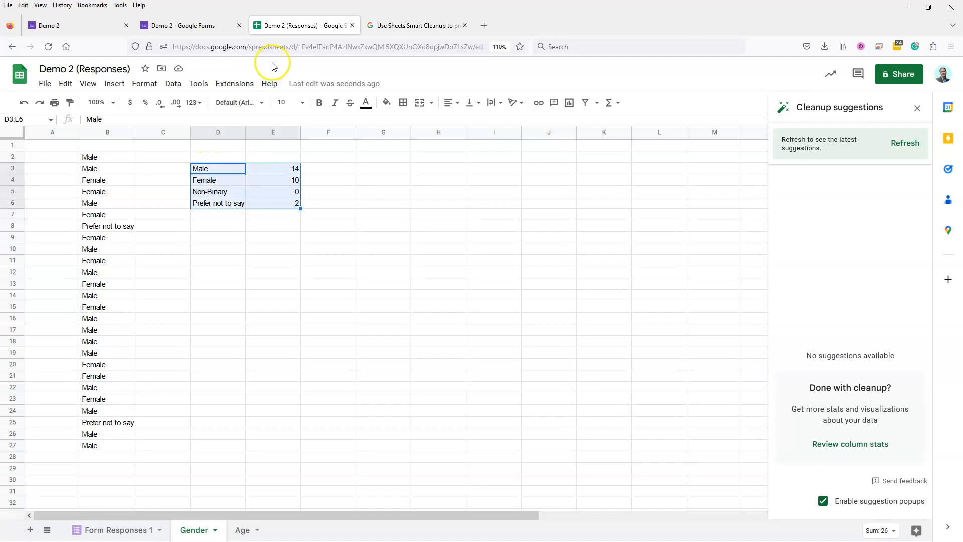
click(114, 84)
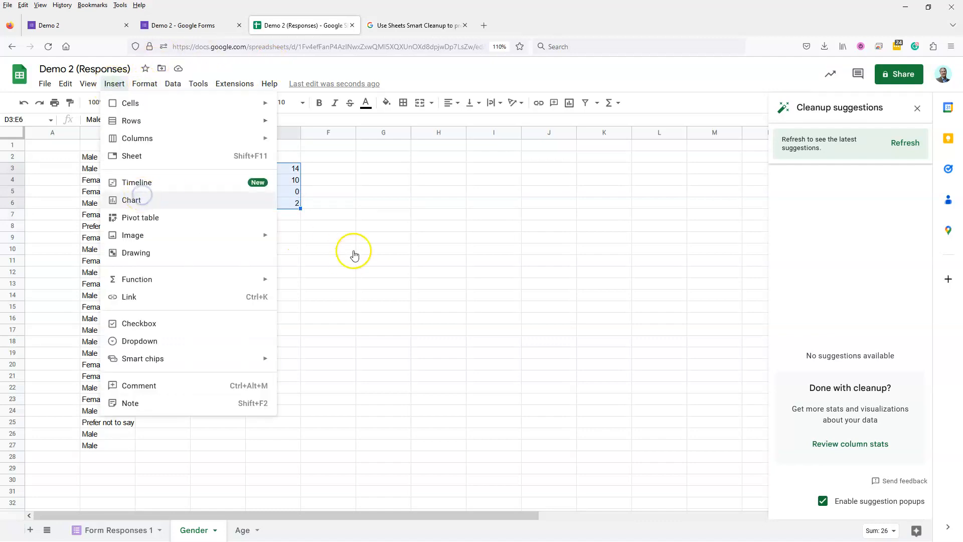
click(231, 200)
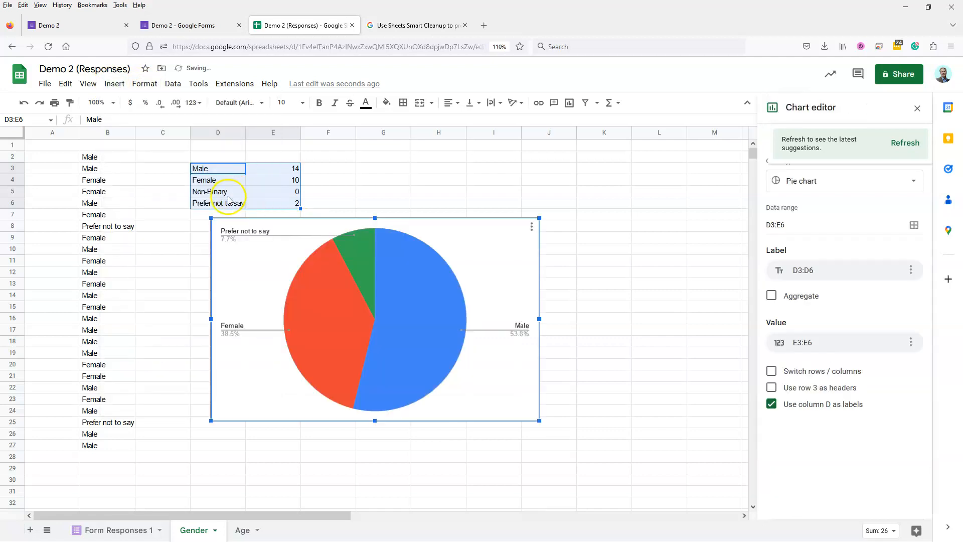
- Shrink the gender pie chart slightly and move it beside the gender counts in D3:E6
drag(539, 218, 486, 250)
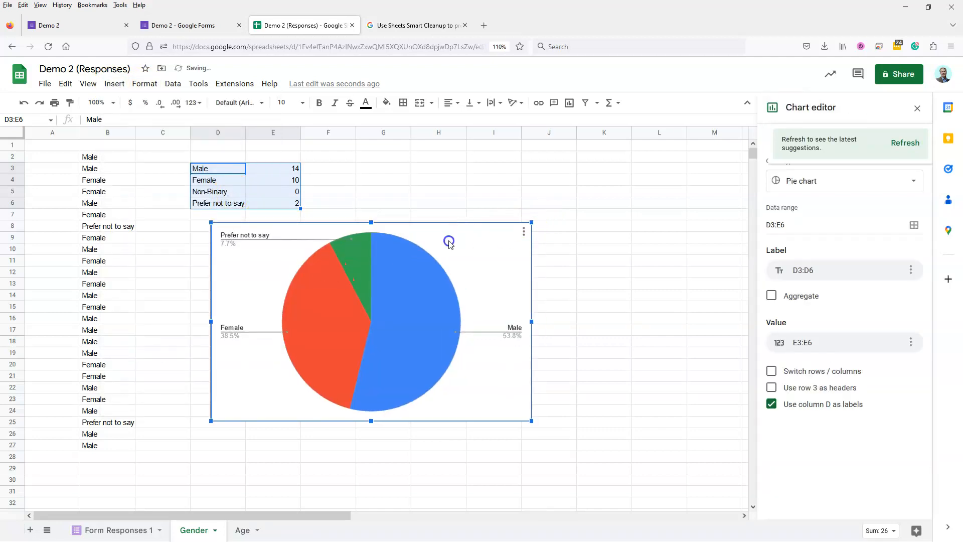
drag(437, 274, 569, 190)
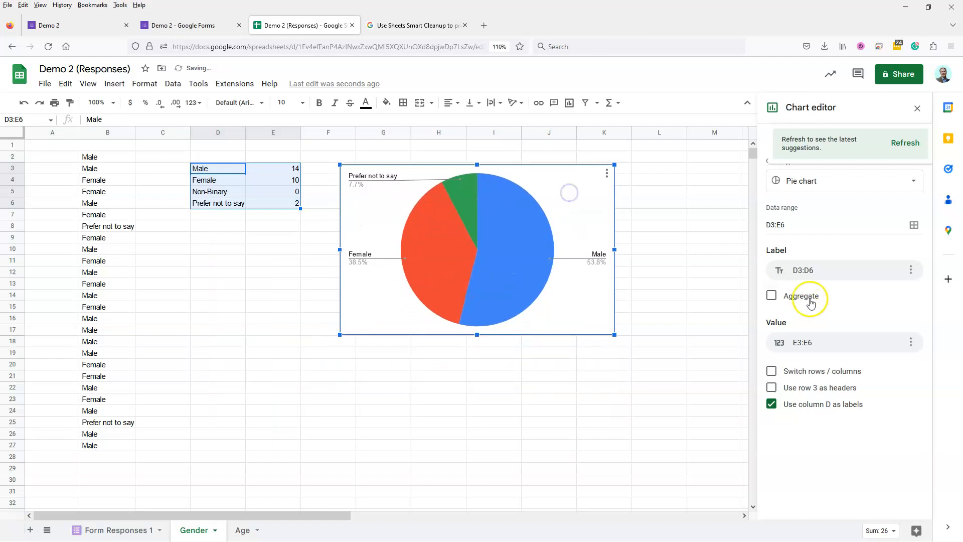
click(575, 224)
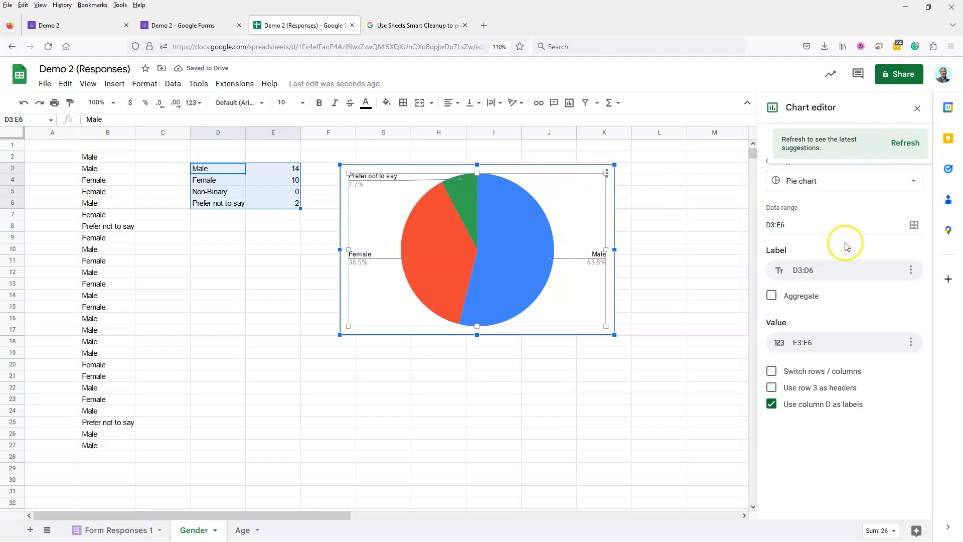
- Refresh the chart suggestions and give the gender pie chart the title Gender of Respondents
click(907, 144)
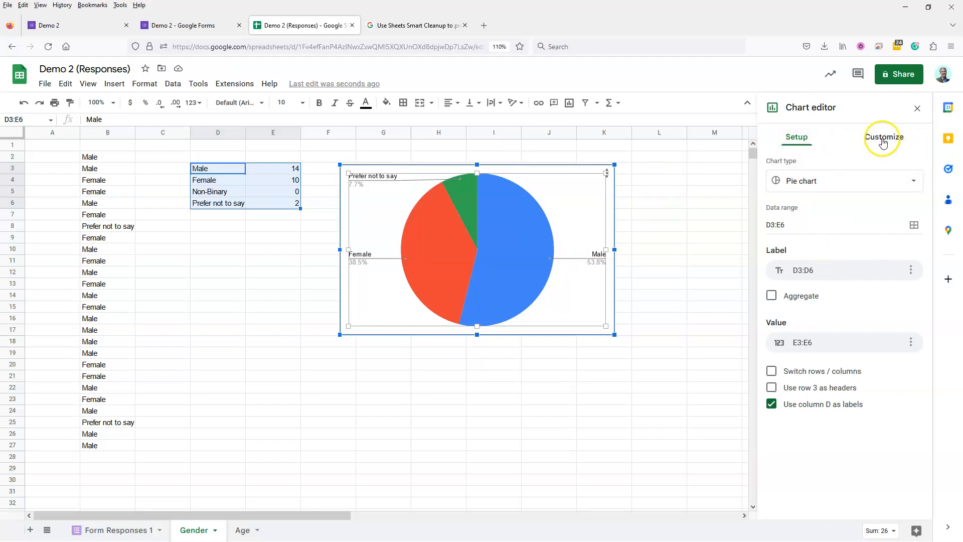
click(884, 145)
click(778, 265)
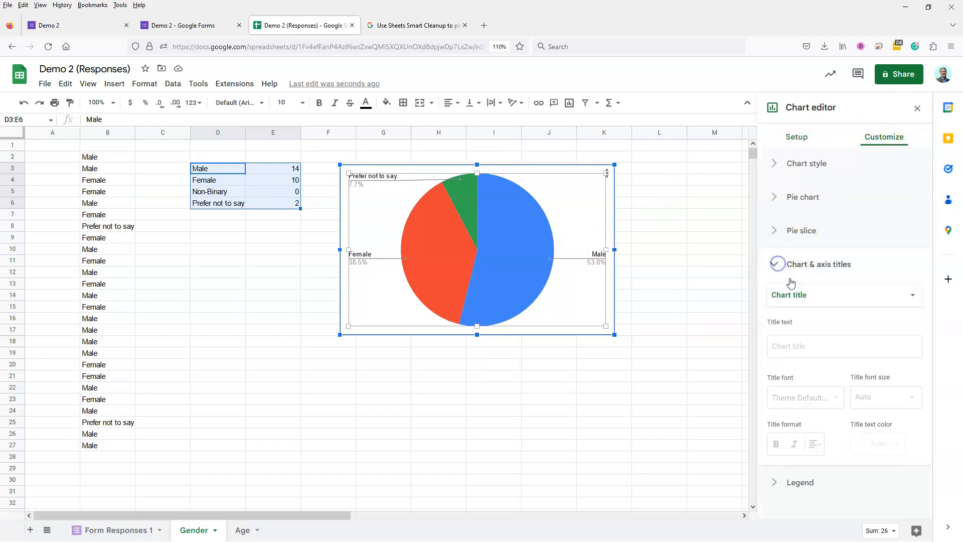
click(783, 345)
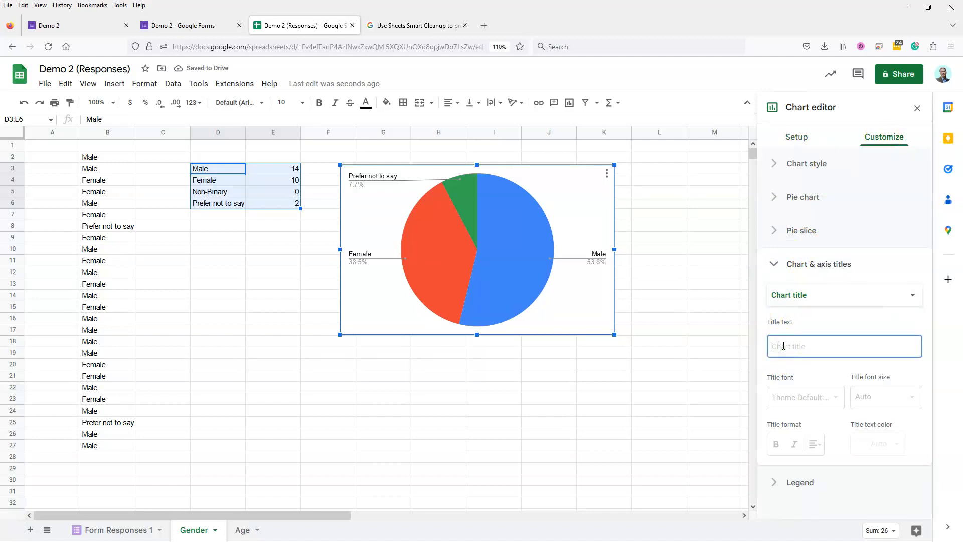
text(Gender of Re)
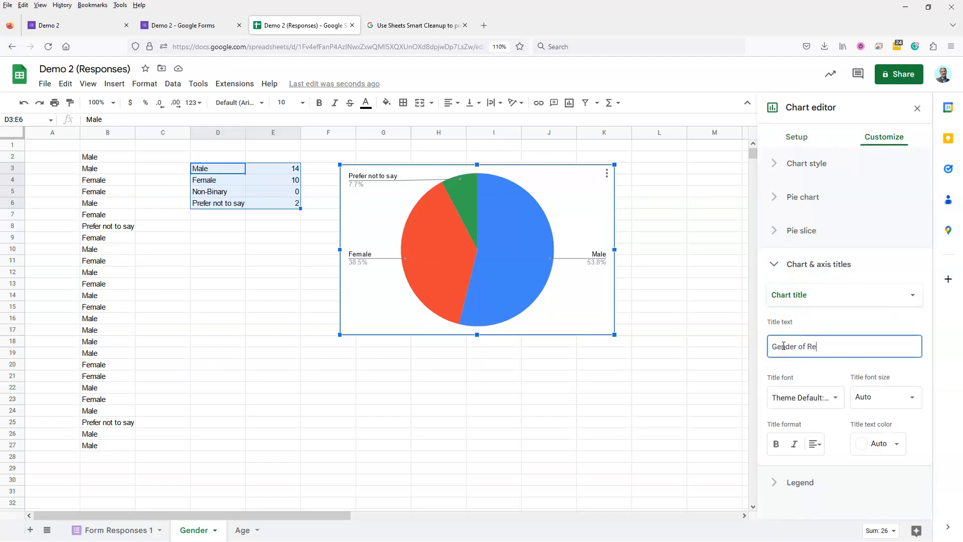
text(spondent)
text(s)
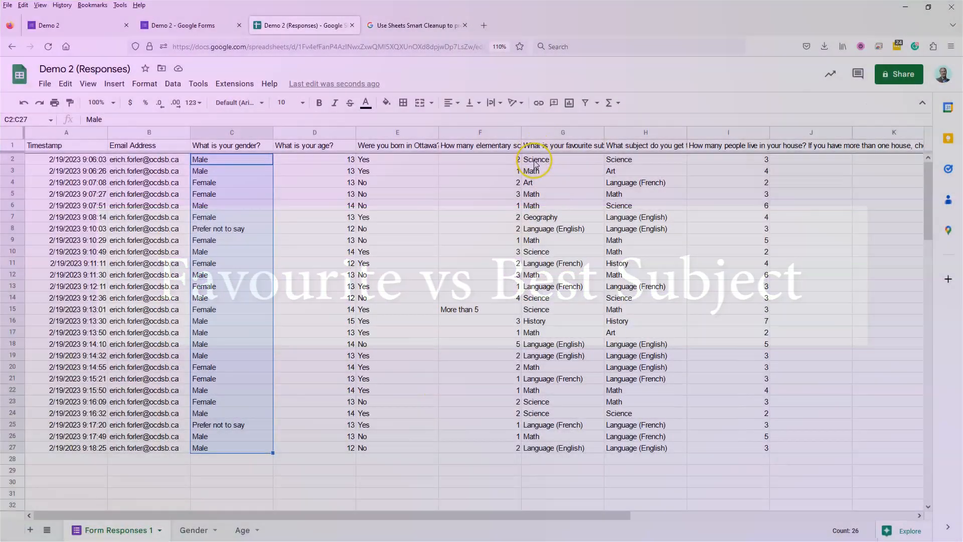
- Copy the favourite and best subject answers in G2:H27 of Form Responses 1 to cell B2 of a new sheet named Subjects
drag(533, 159, 639, 449)
key(ctrl+c)
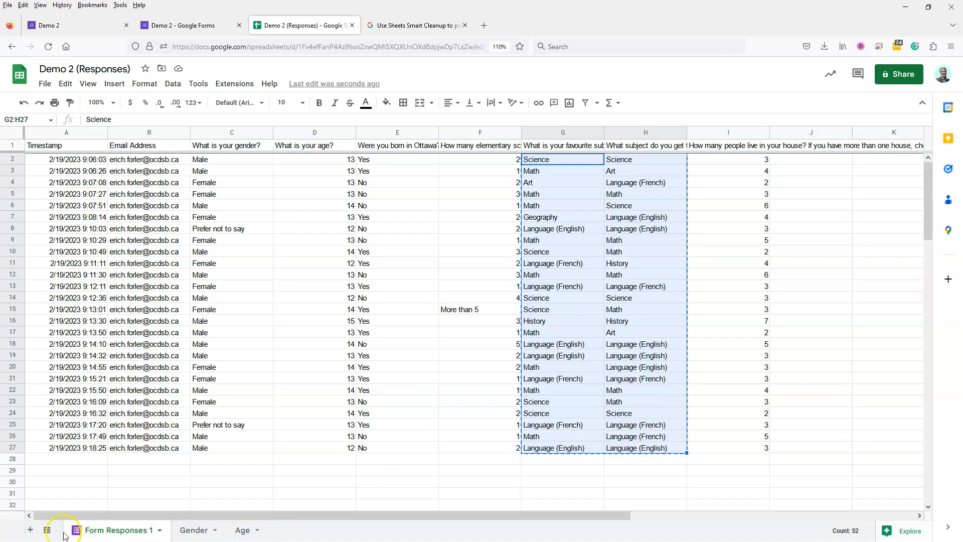
click(30, 531)
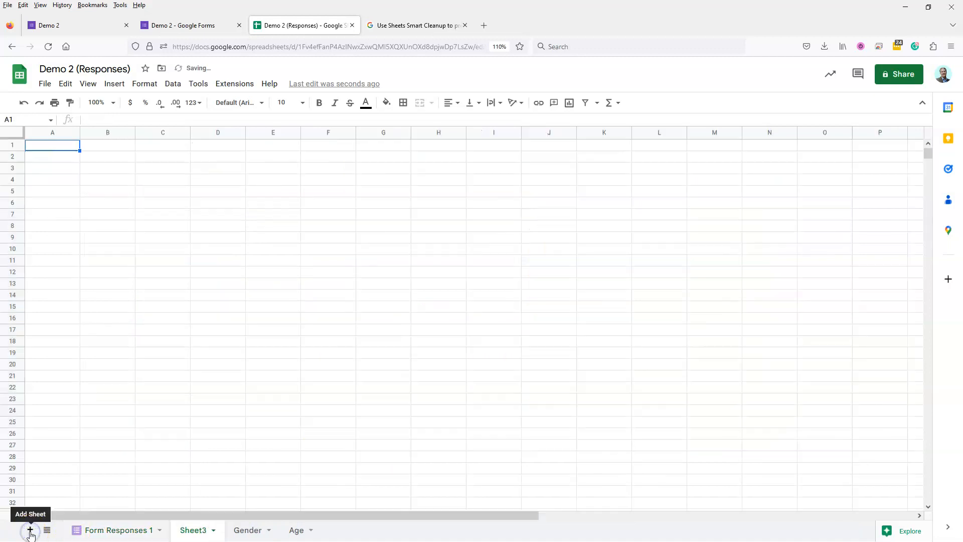
right_click(192, 533)
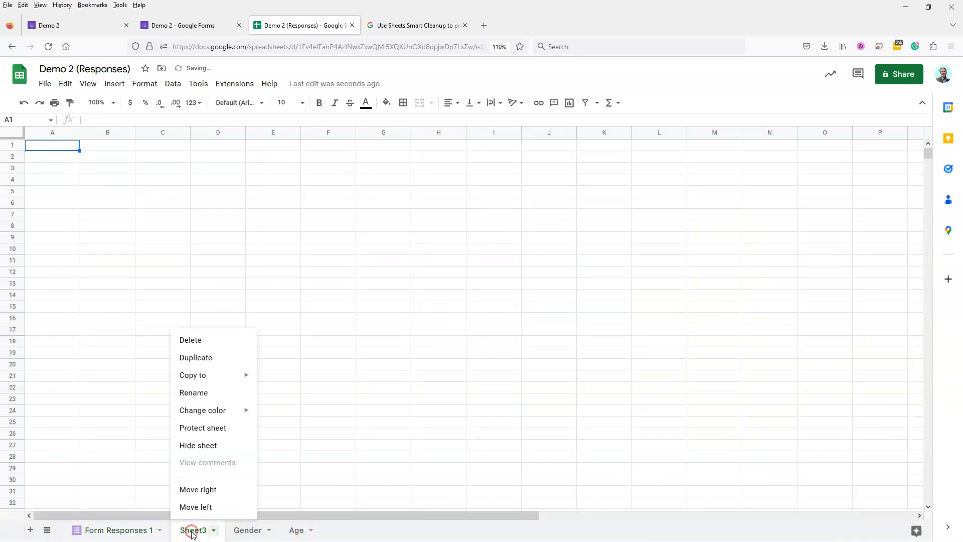
click(216, 395)
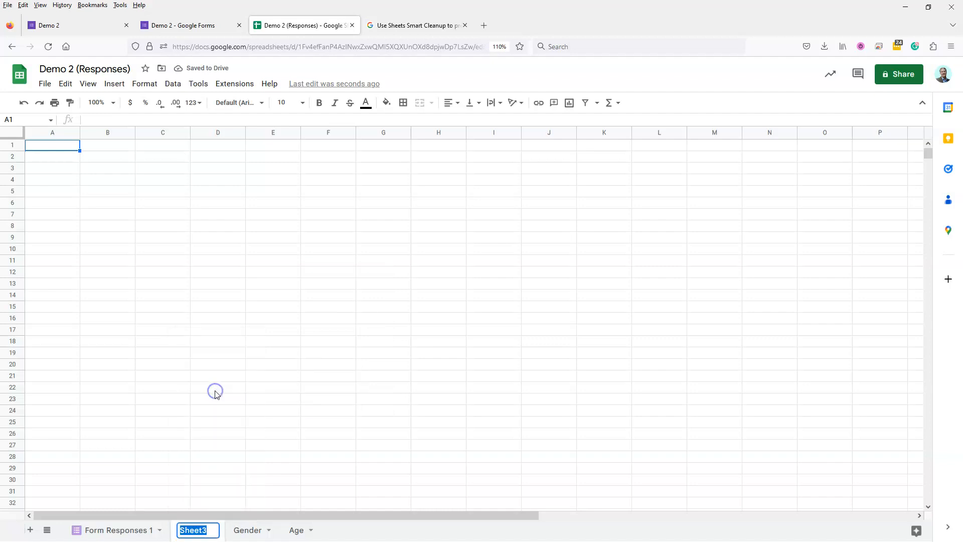
text(Subjects)
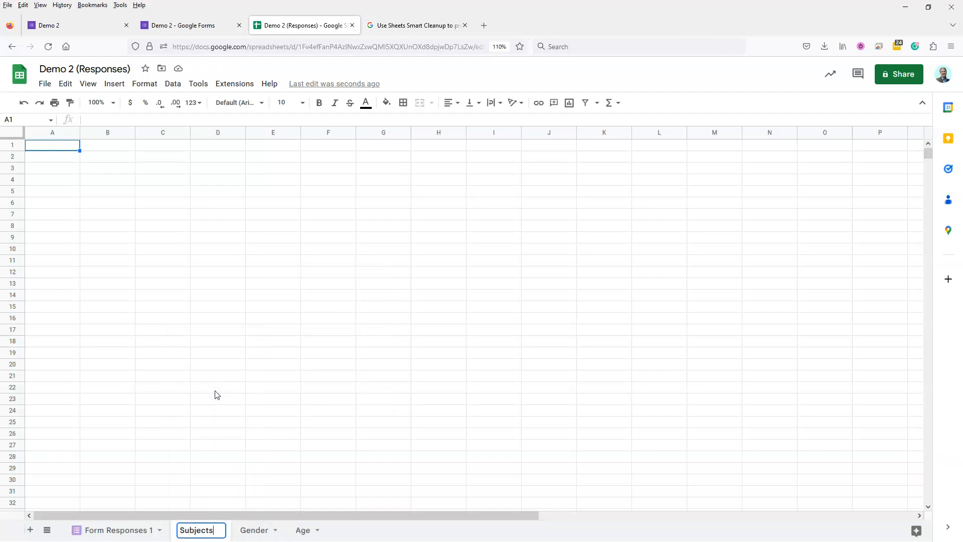
click(114, 159)
key(ctrl+v)
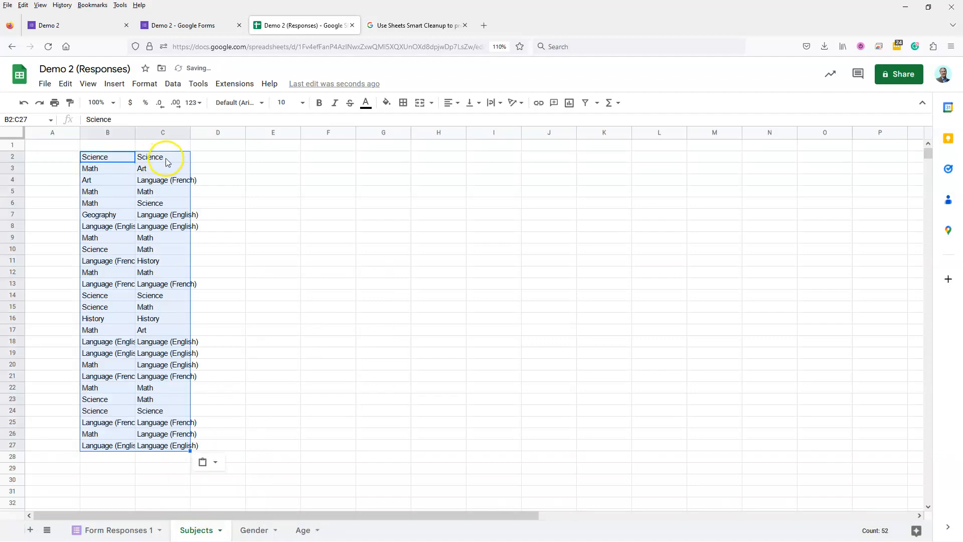
- Enter the headings Favourite in B1 and Best in C1 above the subject answers and make both bold
right_click(107, 162)
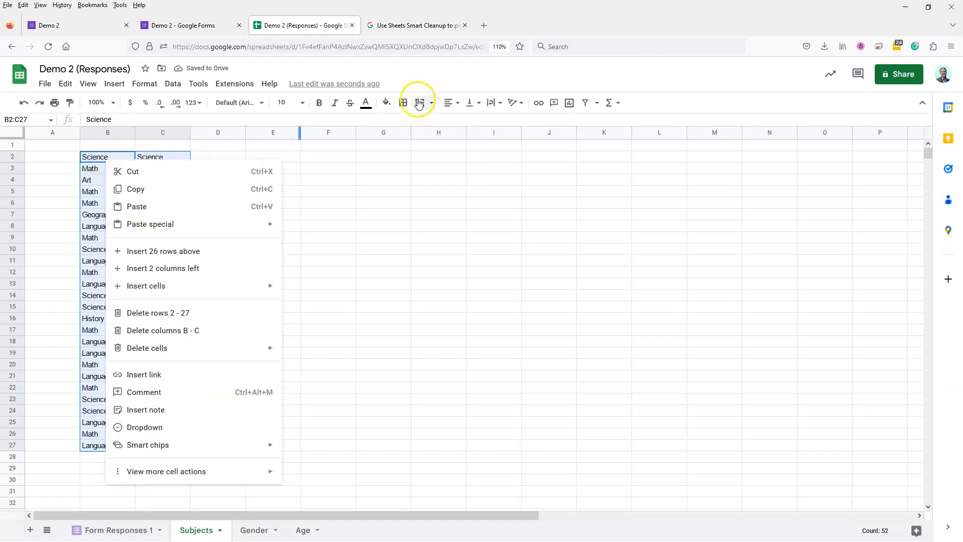
click(499, 51)
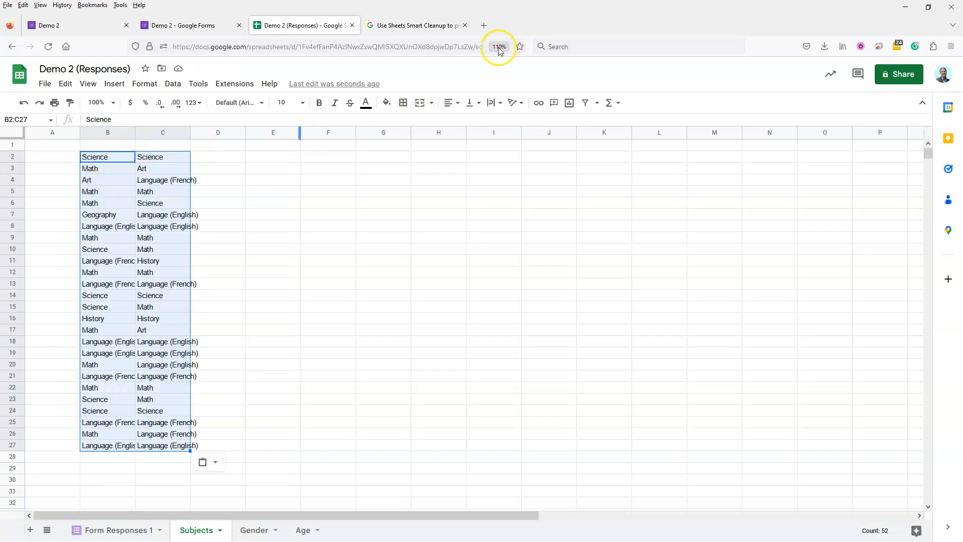
text(Favourite)
key(Tab)
text(Best)
shift+click(115, 149)
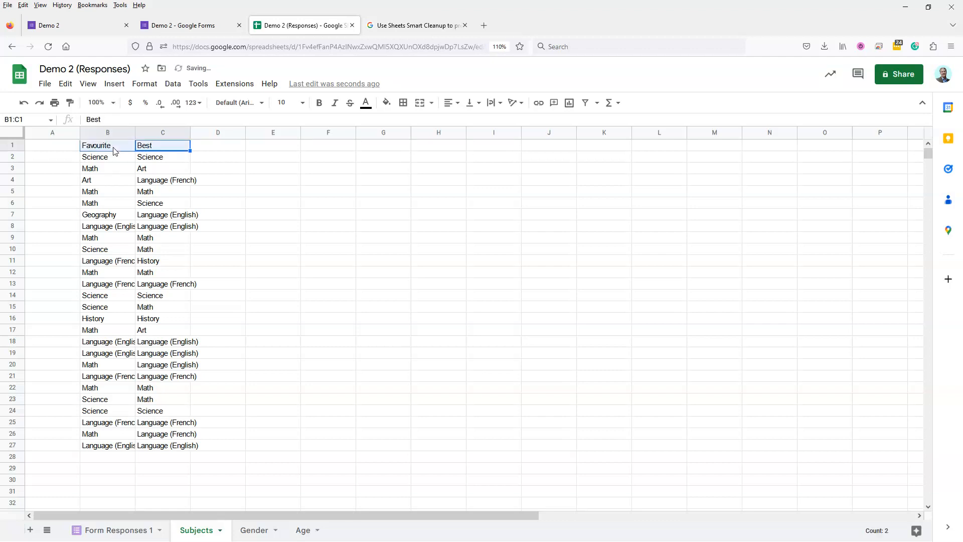
key(ctrl+b)
click(162, 168)
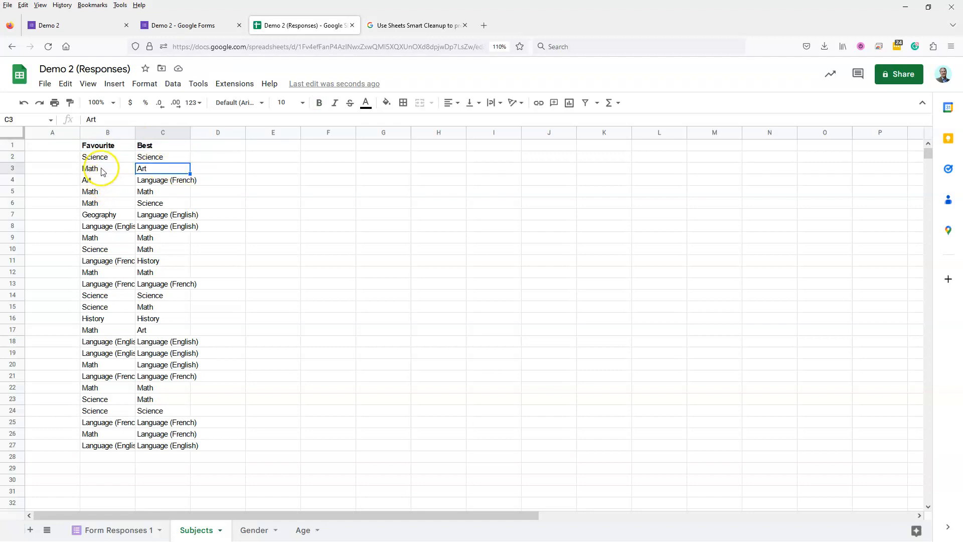
- Sort the range B1:C27, treating the first row as a header, by Favourite from A to Z
drag(89, 158, 155, 446)
click(50, 144)
drag(91, 146, 165, 447)
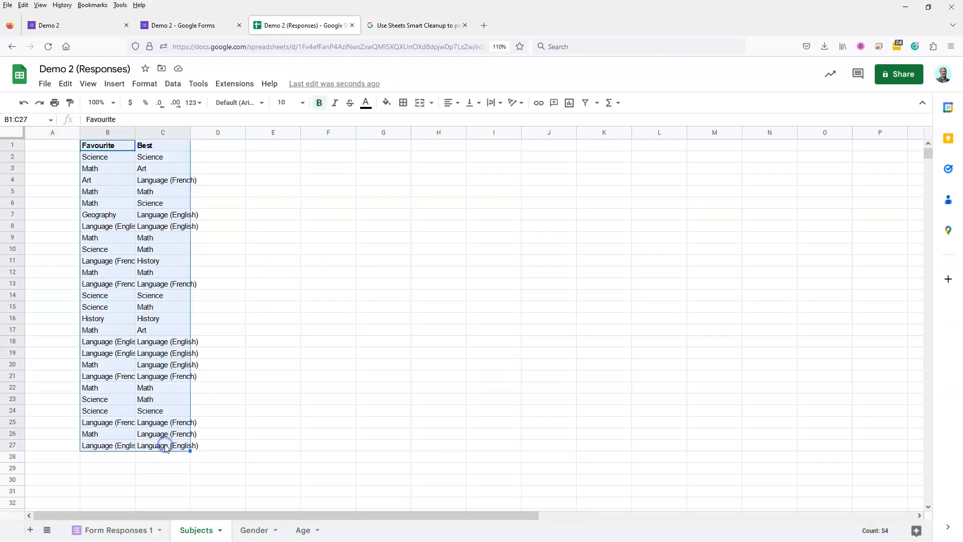
click(175, 86)
mouse_move(211, 121)
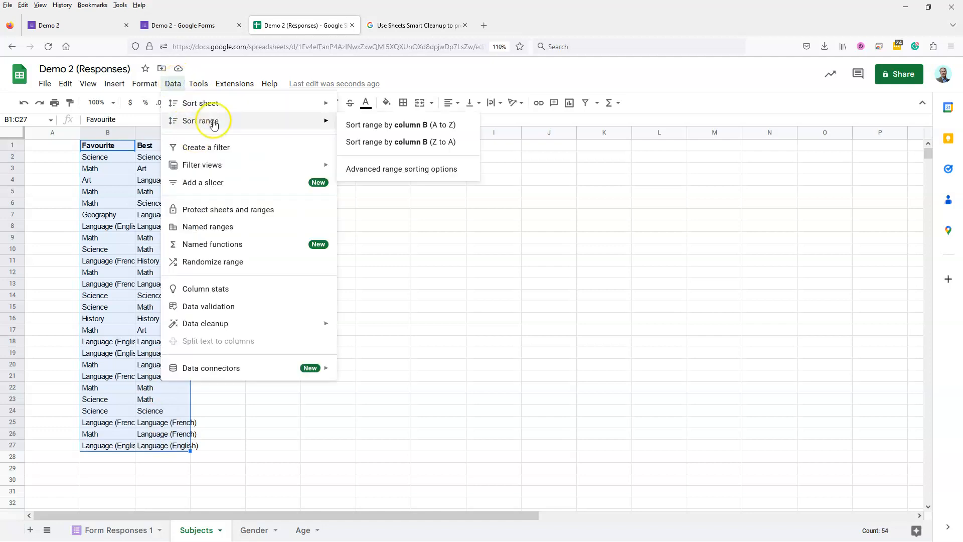
click(371, 173)
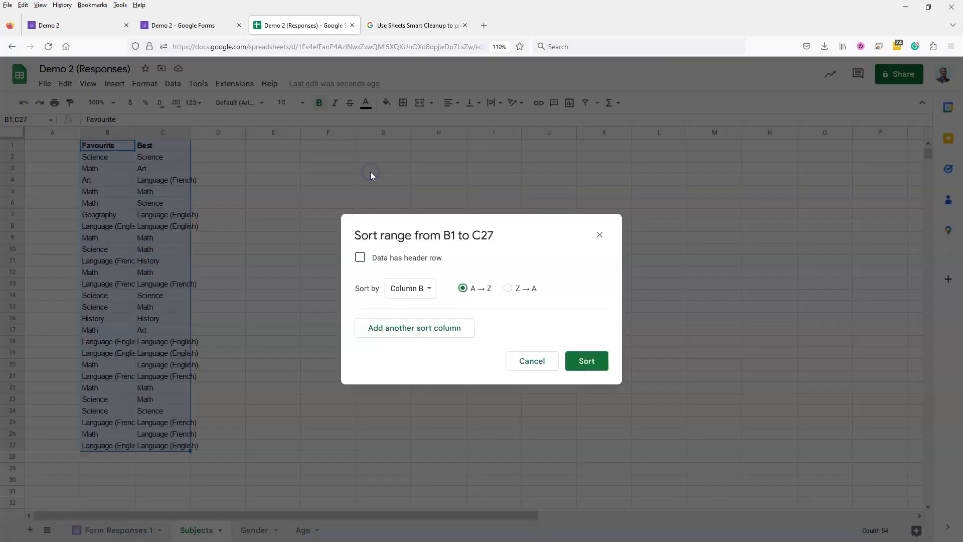
click(360, 258)
click(428, 292)
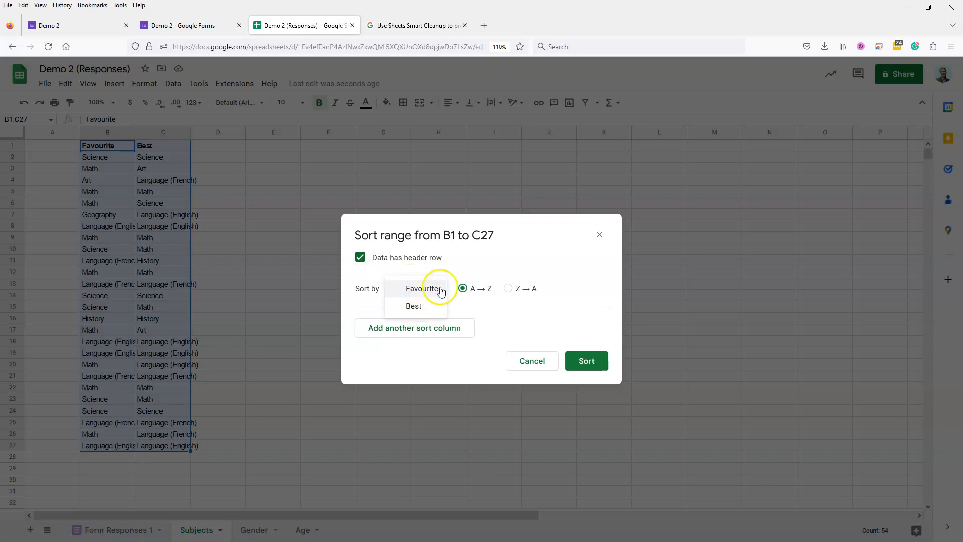
click(491, 264)
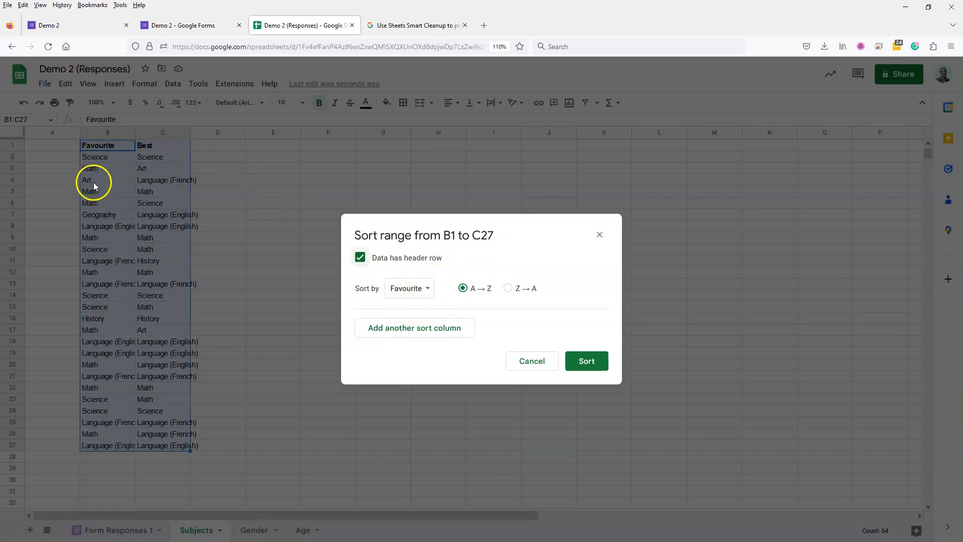
click(589, 363)
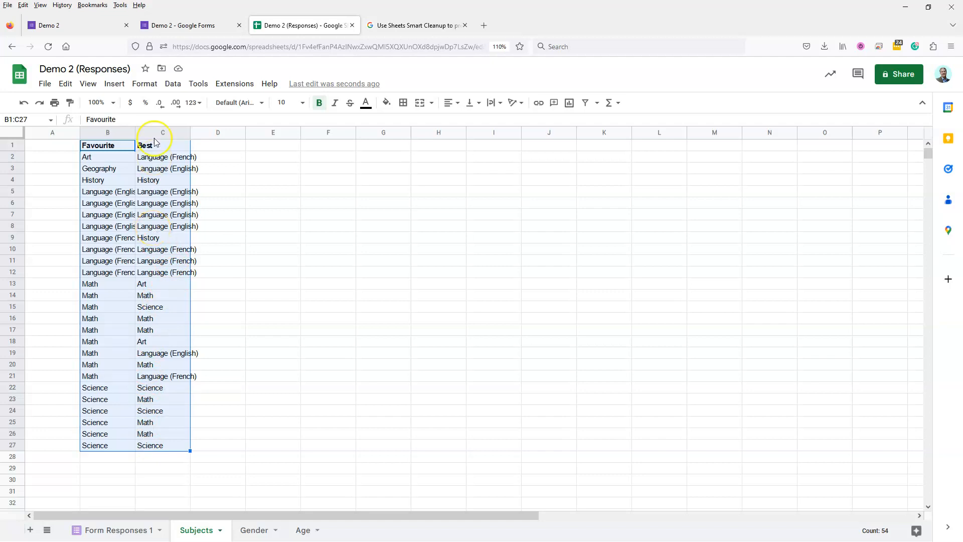
- Sort B1:C27 with its header row by Favourite and then by Best, both from A to Z
click(173, 84)
mouse_move(204, 125)
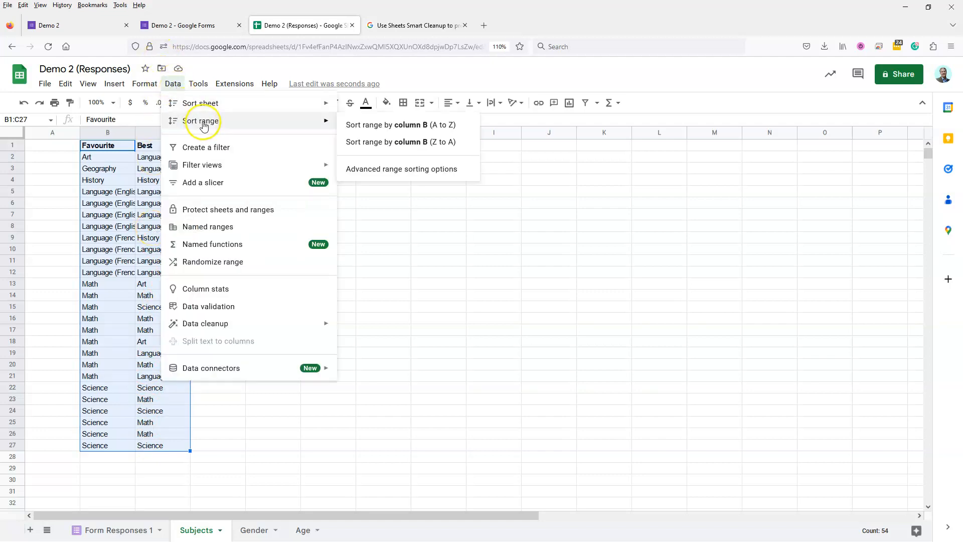
click(368, 172)
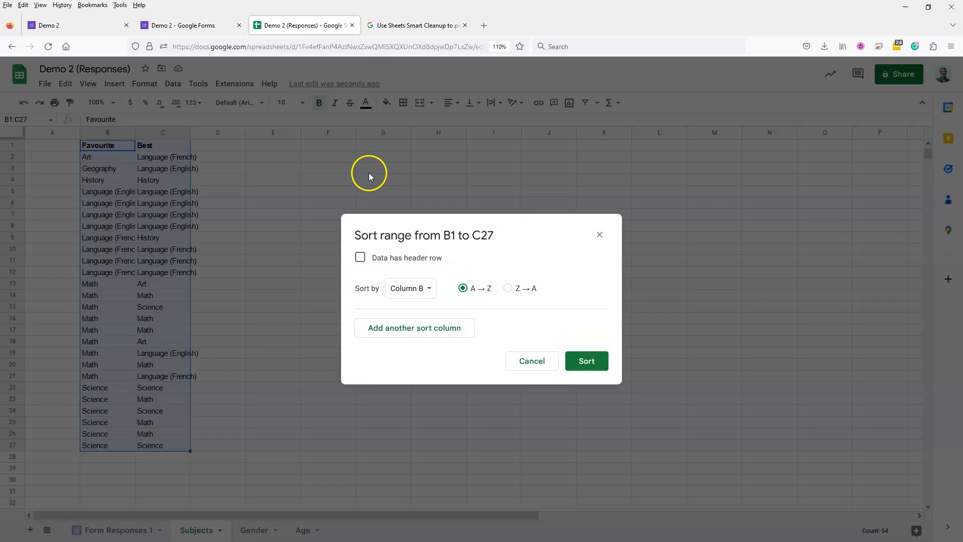
click(360, 258)
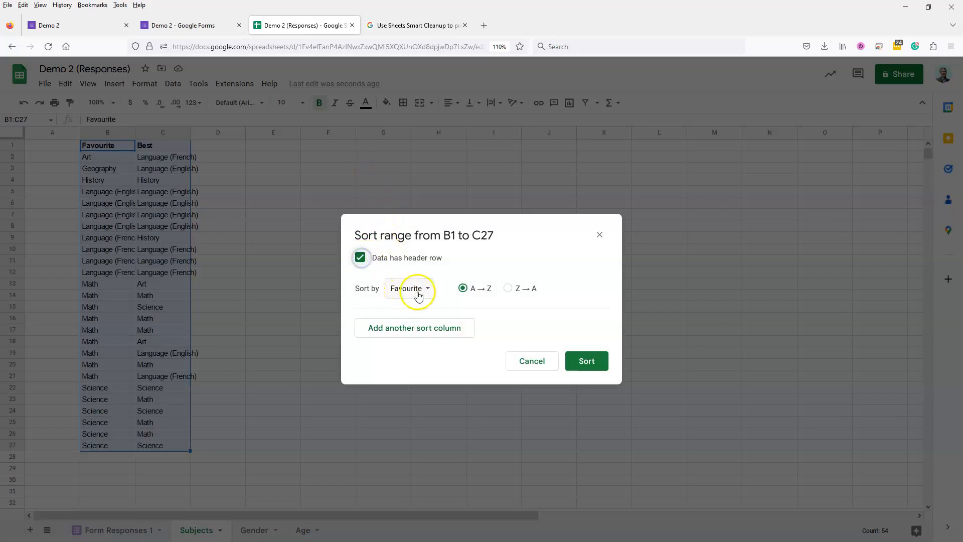
click(419, 332)
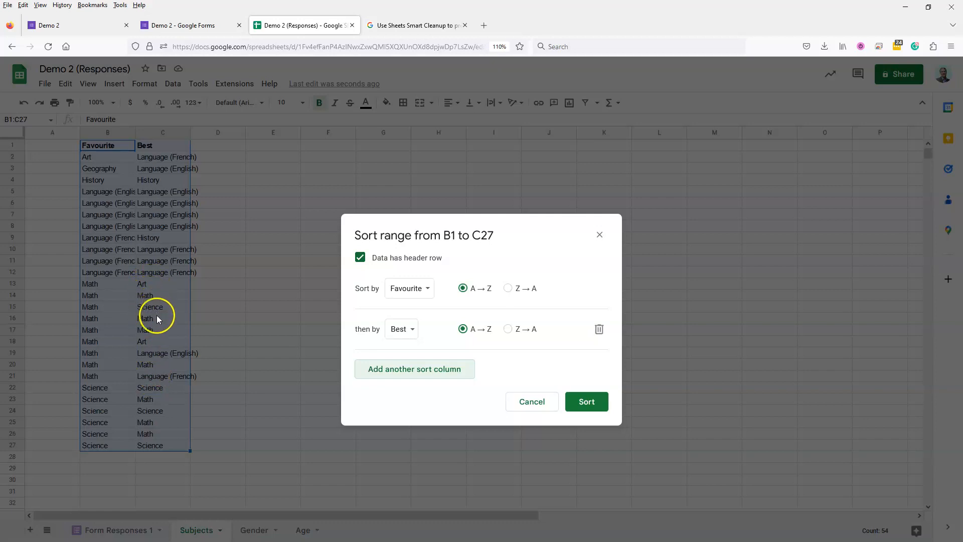
click(586, 401)
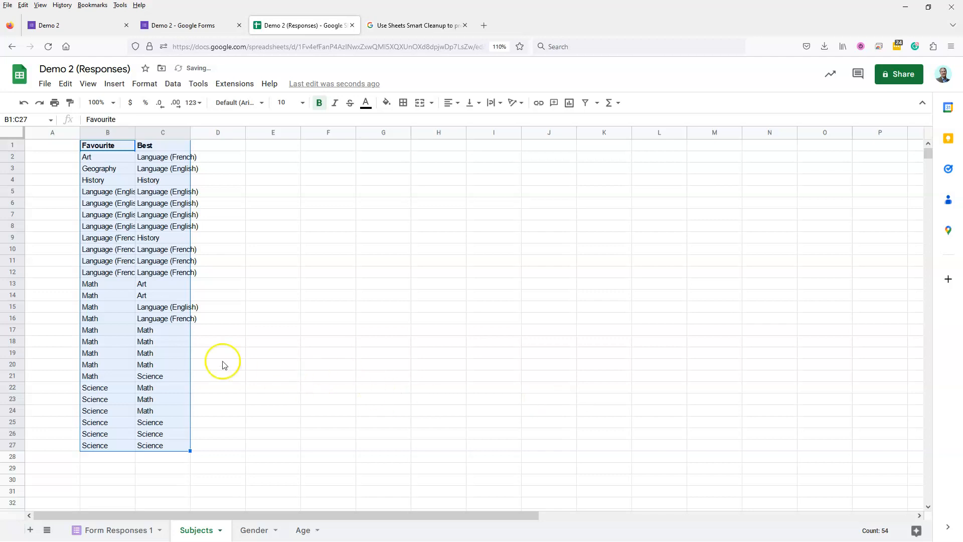
- Examine which best subjects in C13:C21 go with the respondents whose favourite subject is Math
click(109, 298)
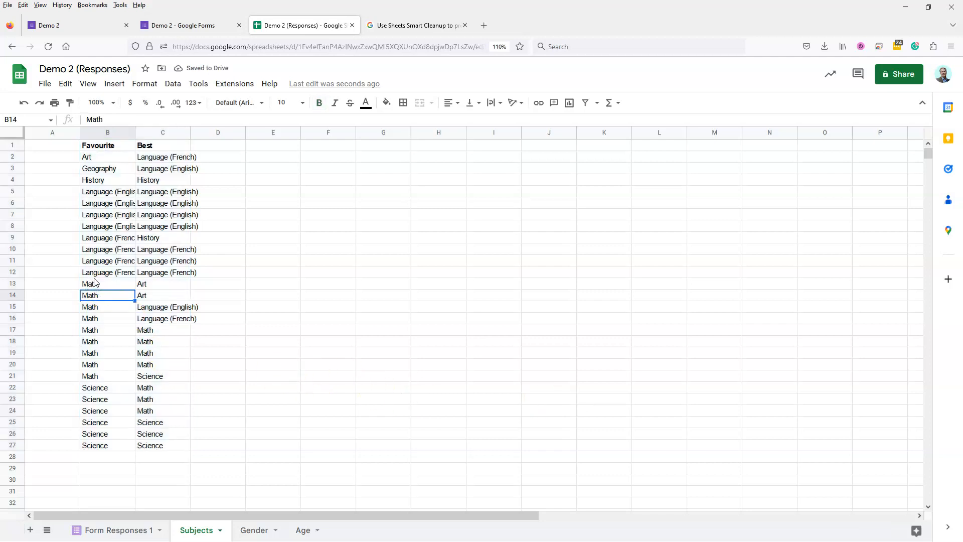
click(151, 285)
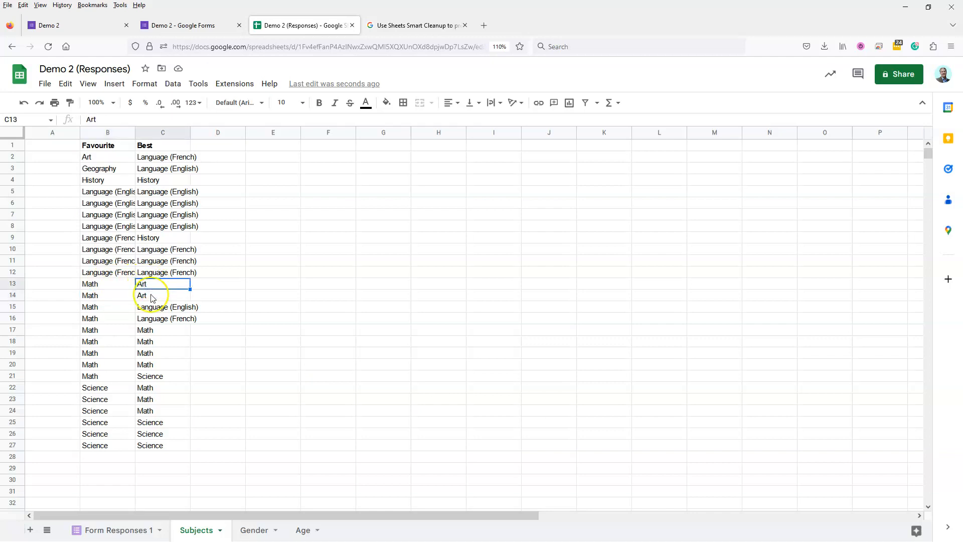
click(153, 298)
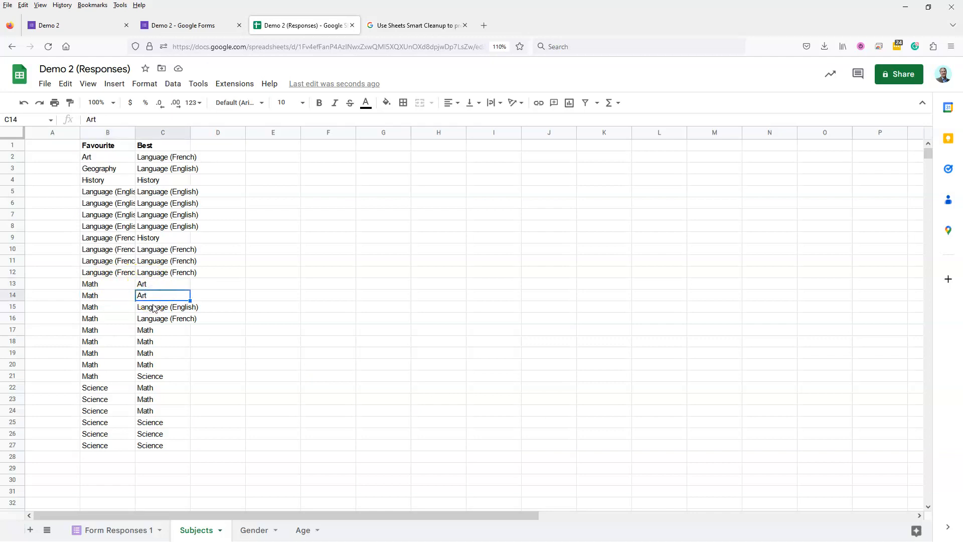
click(153, 308)
click(150, 322)
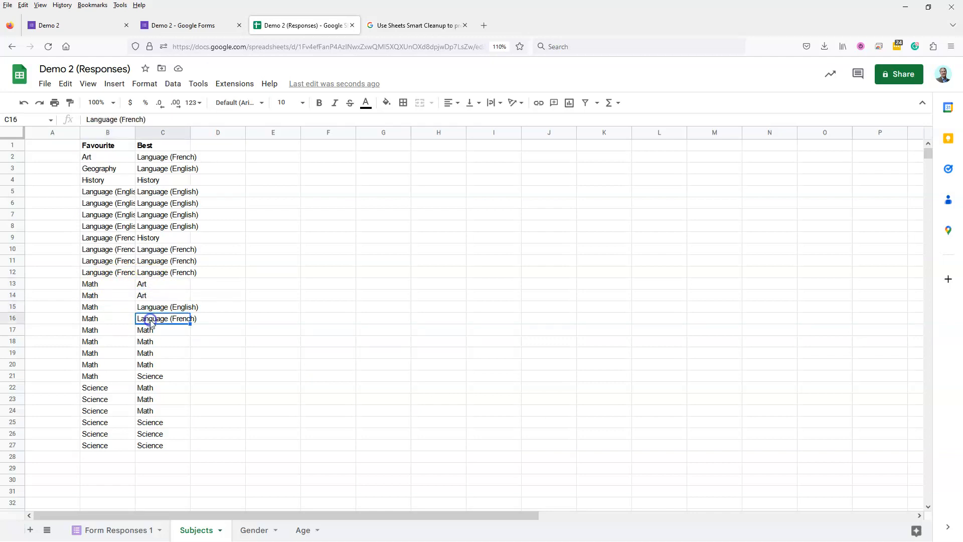
click(149, 330)
drag(149, 331, 149, 366)
click(154, 377)
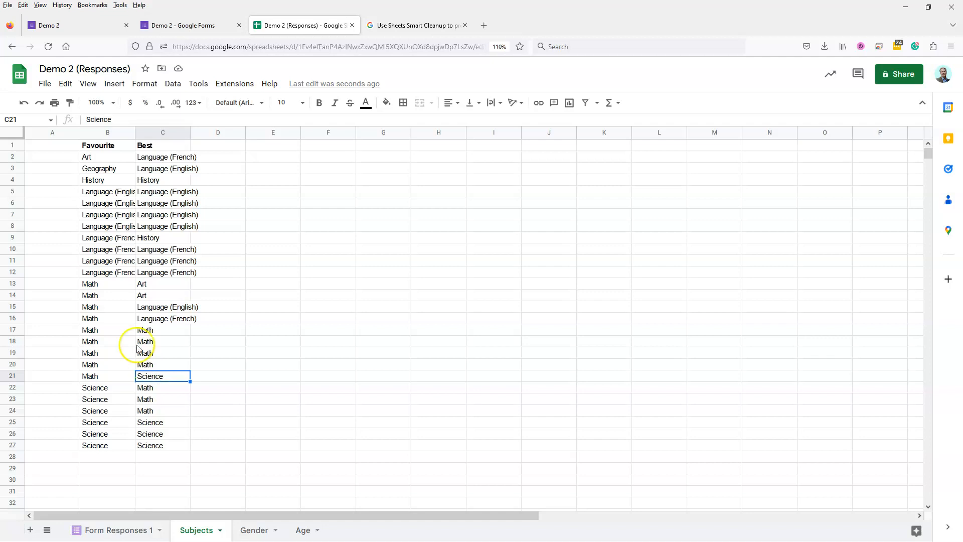
click(225, 147)
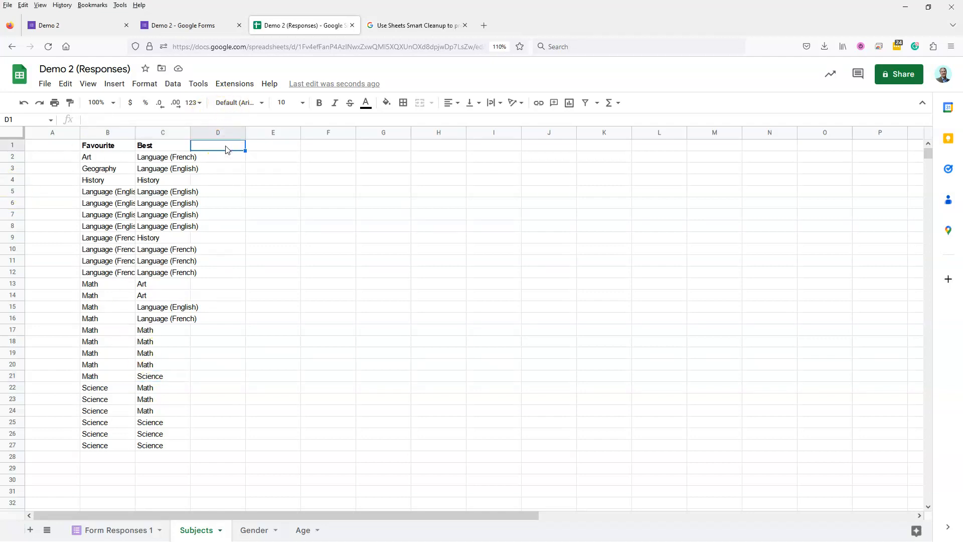
- Enter the heading Same in D1 beside Favourite and Best, and make it bold
text(Sam)
key(Return)
key(Up)
key(ctrl+b)
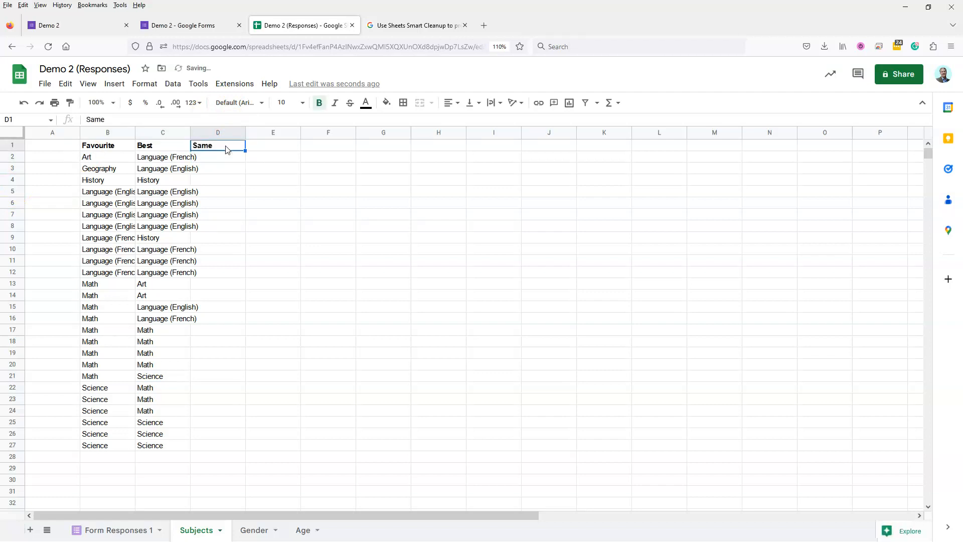
- Widen column C so its longest subject names fit inside the column
key(Left)
key(Left)
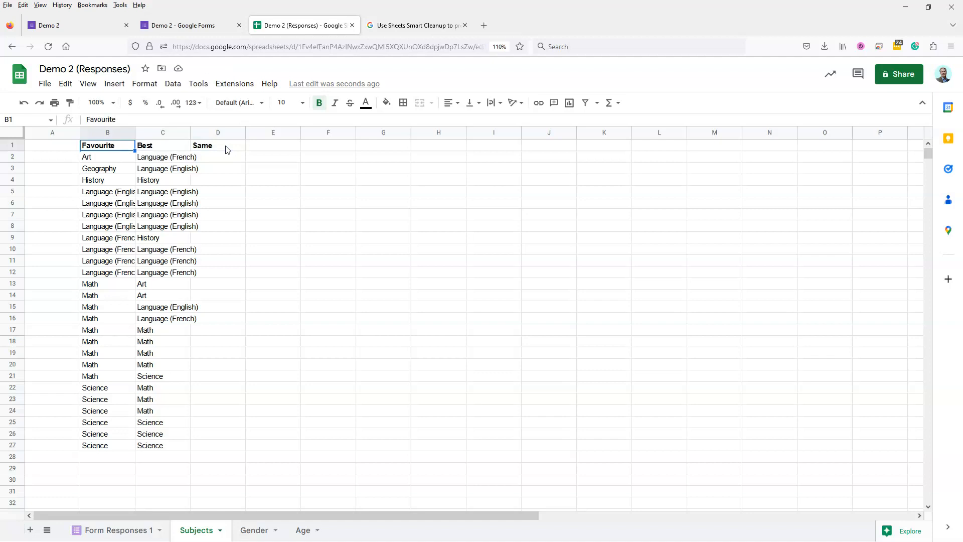
key(Right)
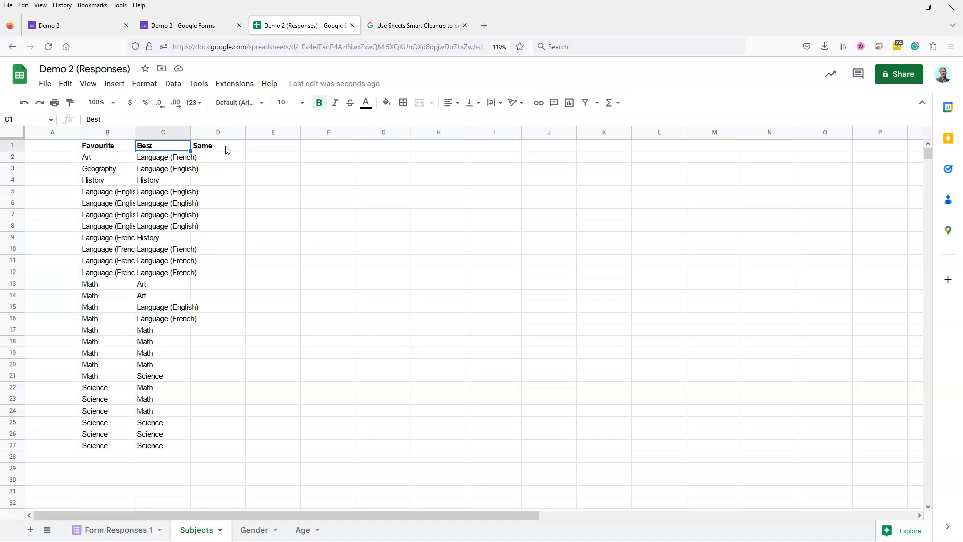
key(Down)
key(Right)
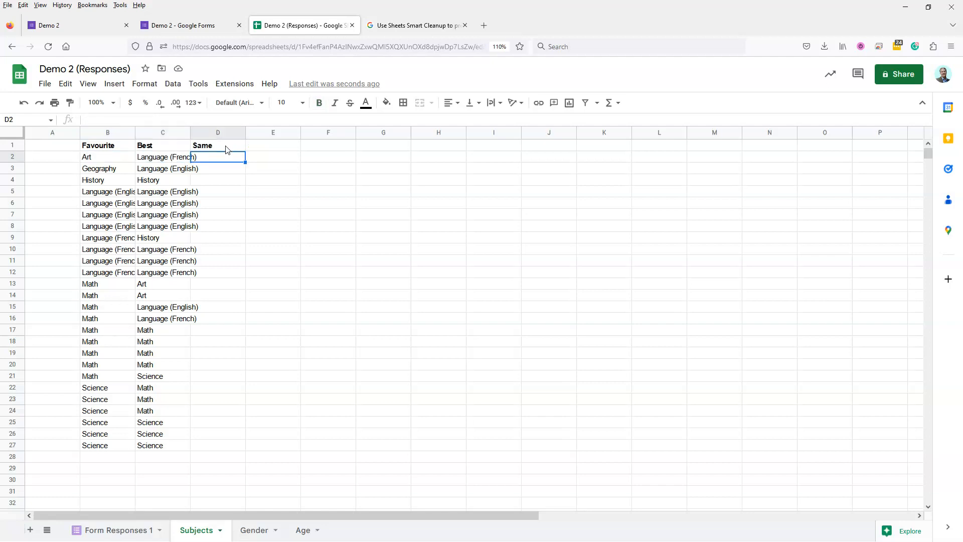
drag(192, 132, 202, 134)
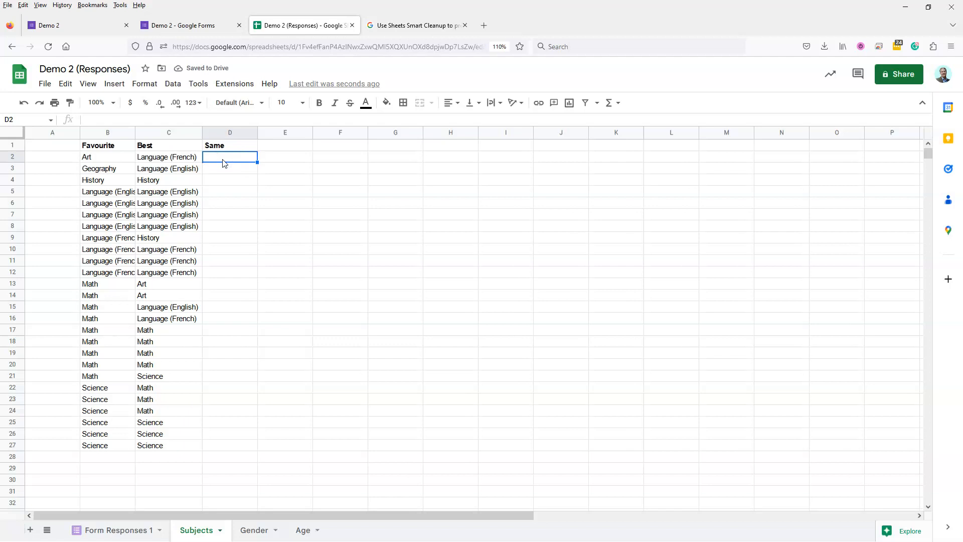
- Fill the Same column from D2 with yes where Favourite and Best match and no where they differ
text(no)
key(Return)
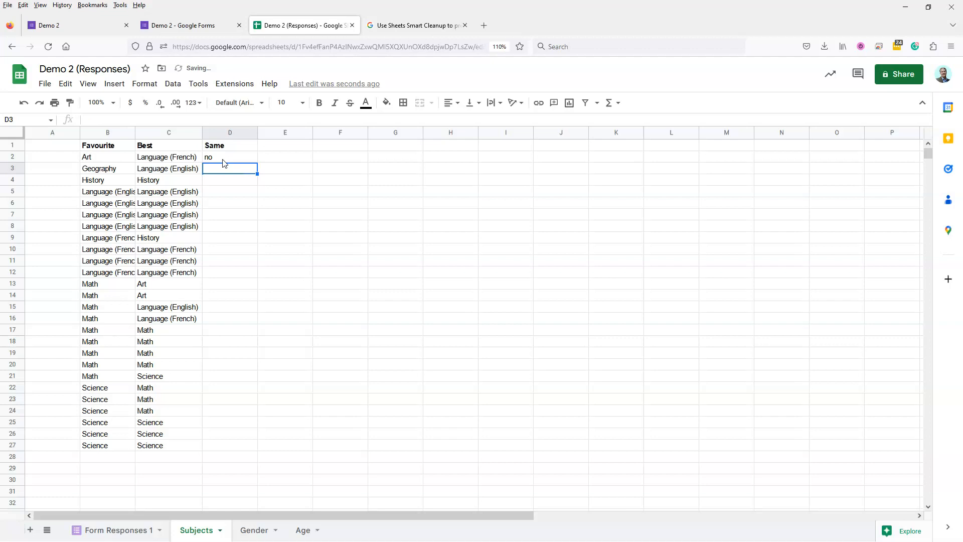
text(no)
key(Return)
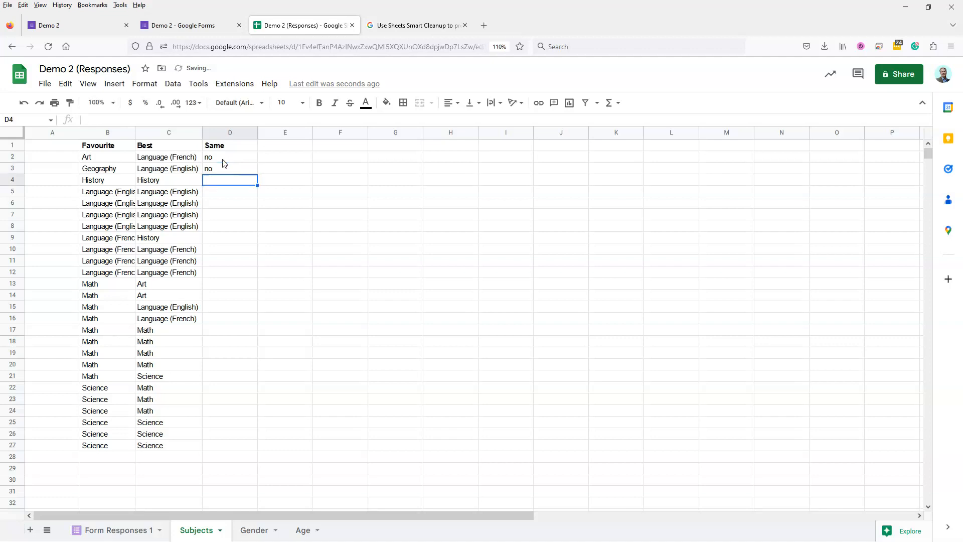
text(yes)
key(Return)
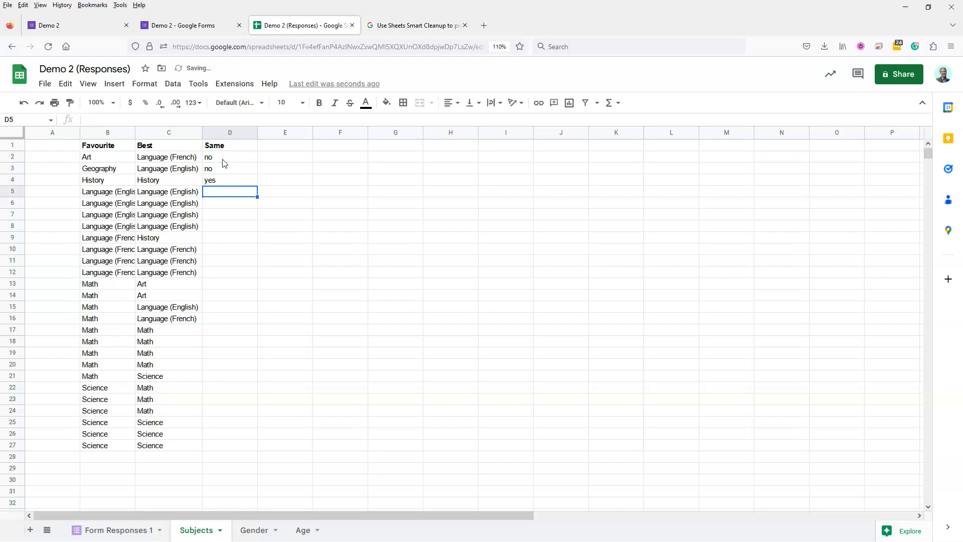
text(yes)
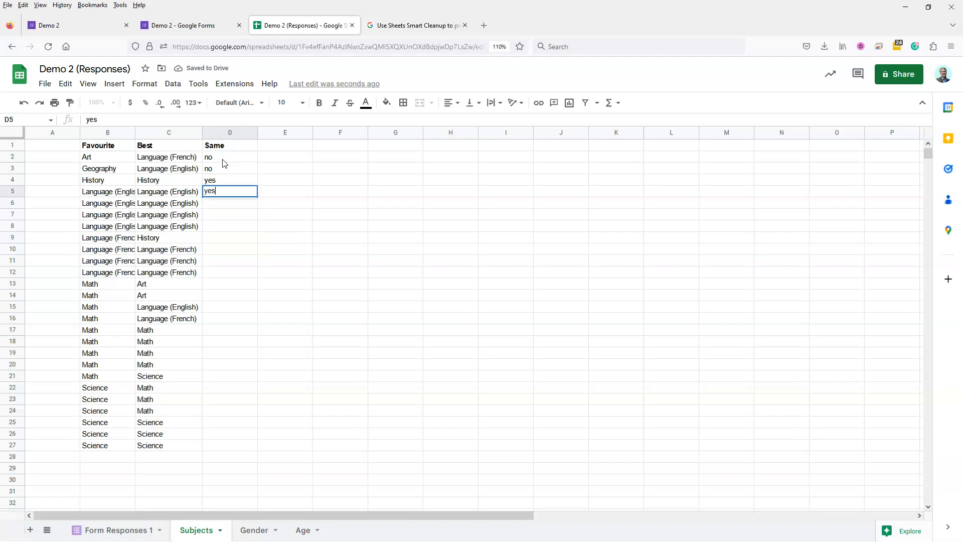
key(Return)
text(yes)
key(Return)
text(yes)
key(Return)
text(yes)
key(Return)
- Sort the range B1:D27, treating the first row as a header, by Same from A to Z
drag(223, 160, 222, 451)
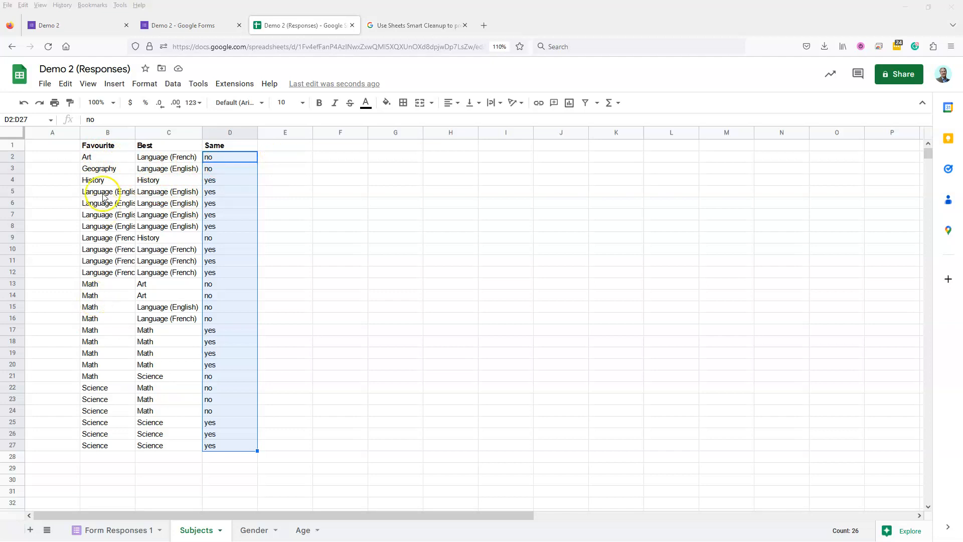
drag(93, 147, 211, 447)
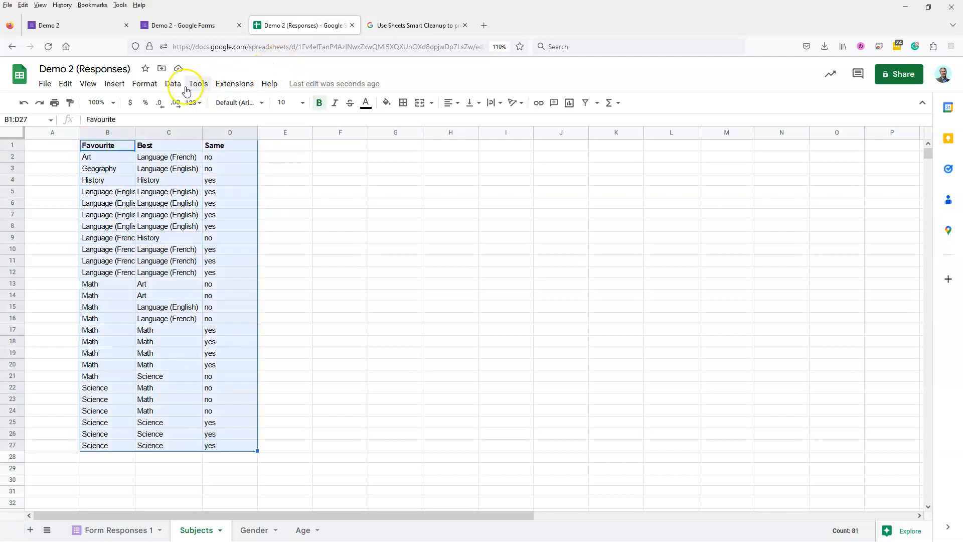
click(171, 88)
mouse_move(193, 122)
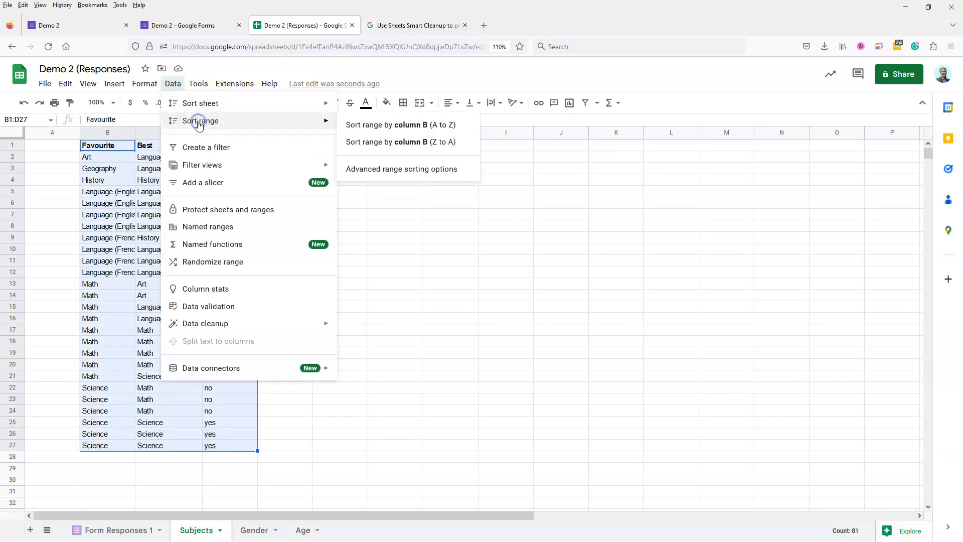
click(376, 171)
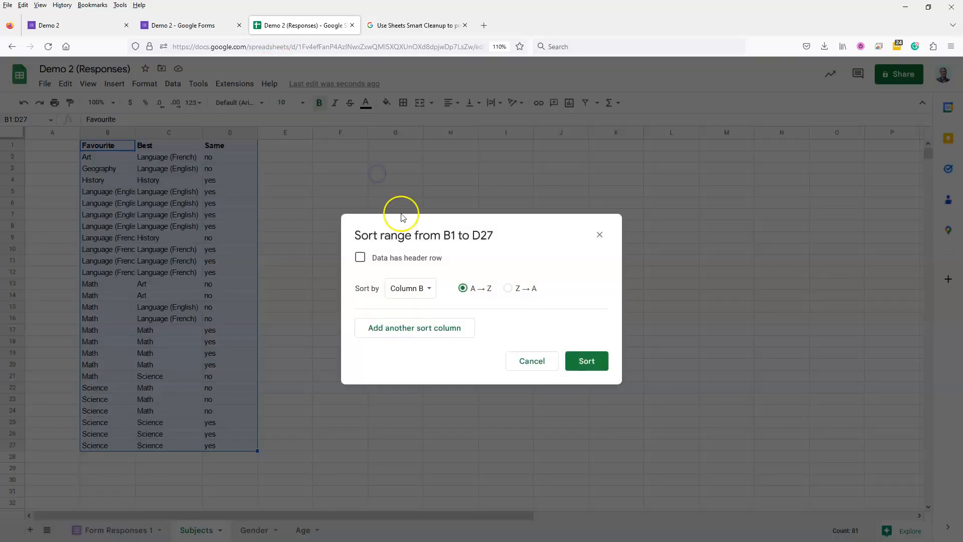
click(360, 257)
click(411, 288)
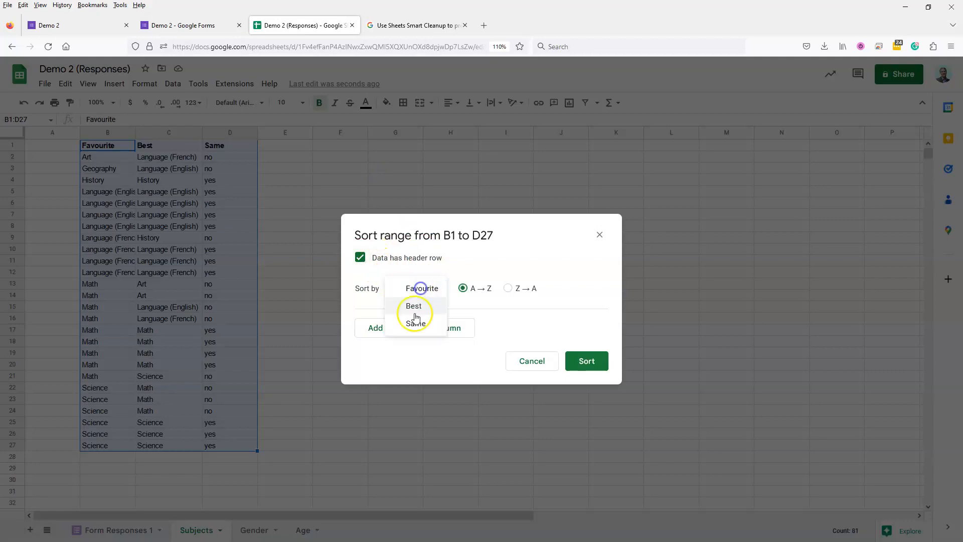
click(292, 215)
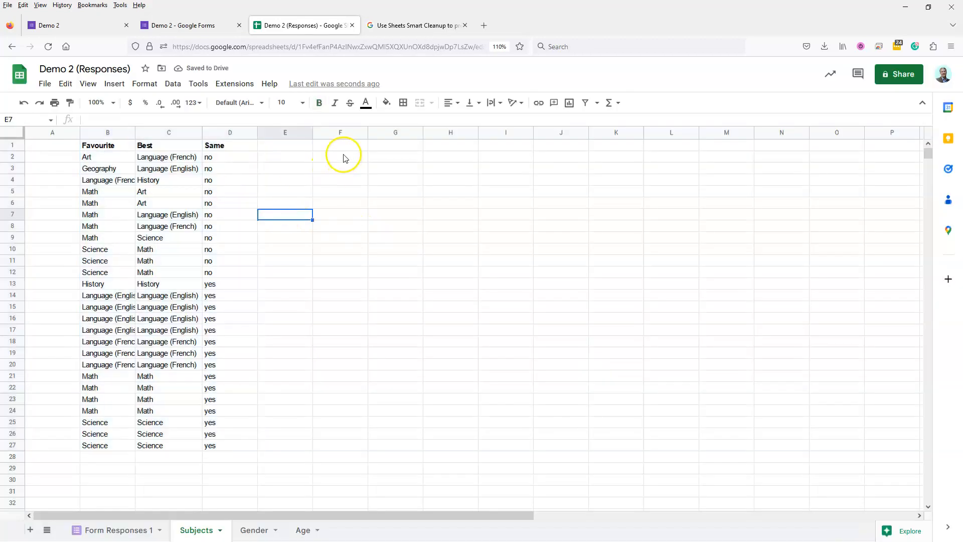
- Enter the bold heading "Respondents who say their favourite subject is also their best mark" in F2, with No in F3 and Yes in F4
click(344, 156)
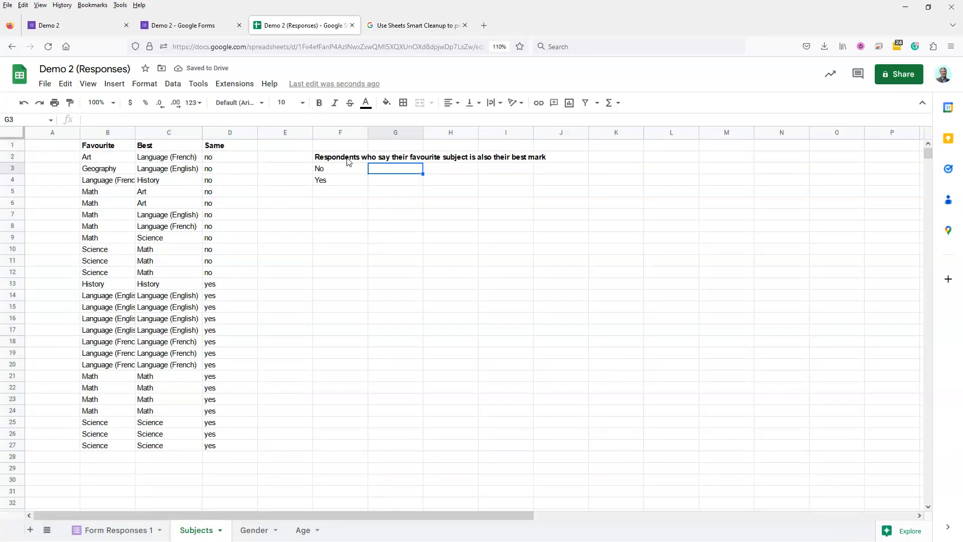
key(Left)
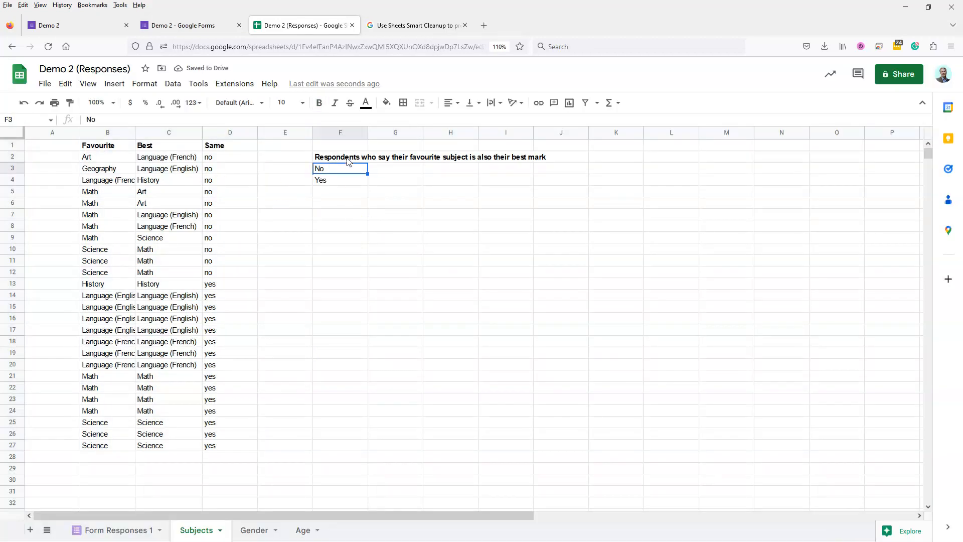
- Select the no entries in D2:D12 and view the column statistics for Same to count both answers
key(Left)
key(Left)
key(Up)
key(shift+Down)
key(shift+Down)
key(shift+Down)
key(shift+Down)
key(shift+Down)
key(shift+Down)
key(shift+Down)
key(shift+Down)
key(shift+Down)
key(shift+Down)
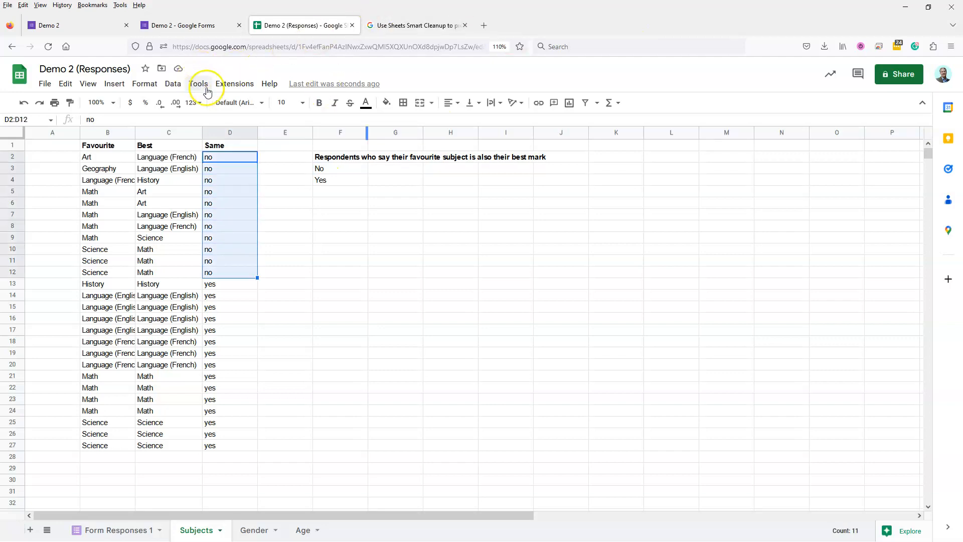
click(173, 83)
click(232, 295)
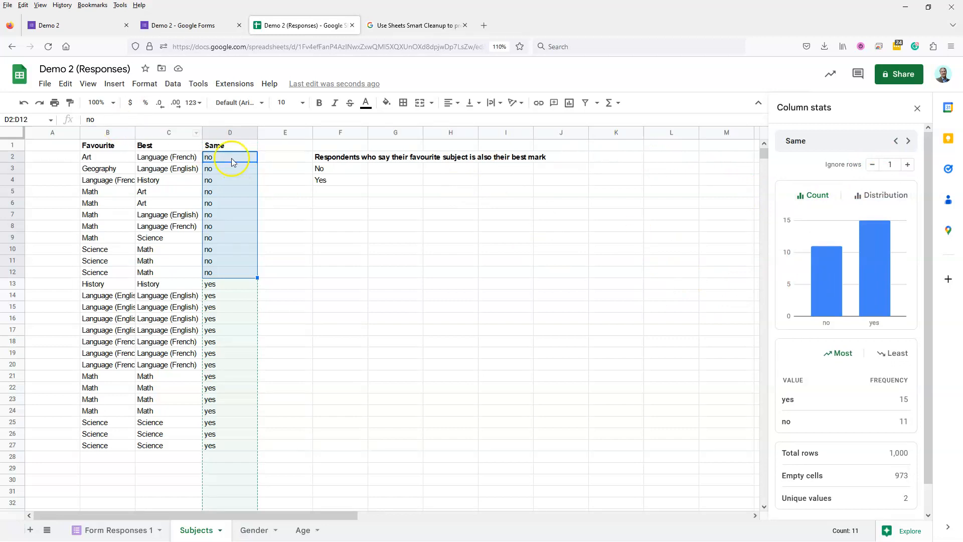
mouse_move(831, 259)
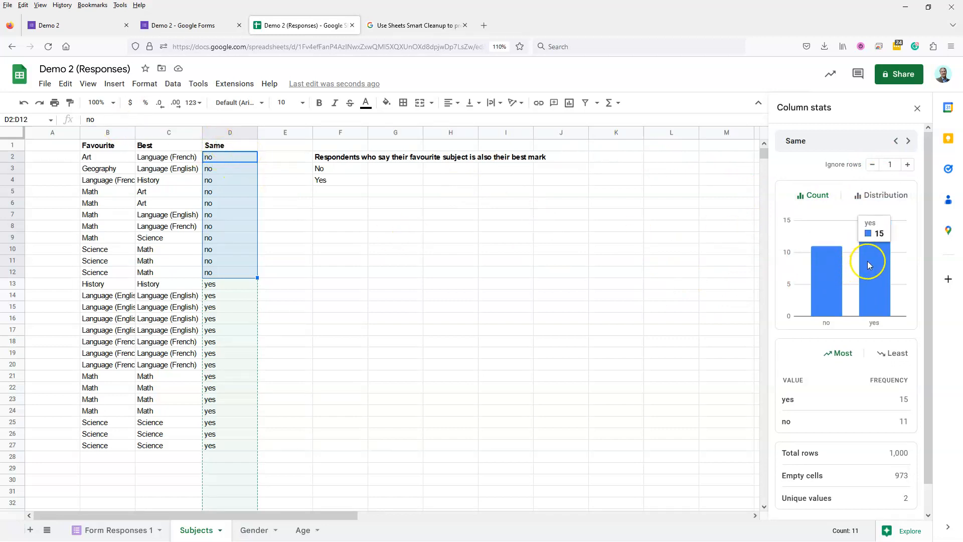
- Close the column statistics and enter the counts 11 for No in G3 and 15 for Yes in G4
click(917, 108)
click(377, 170)
text(11)
key(Return)
text(15)
key(Return)
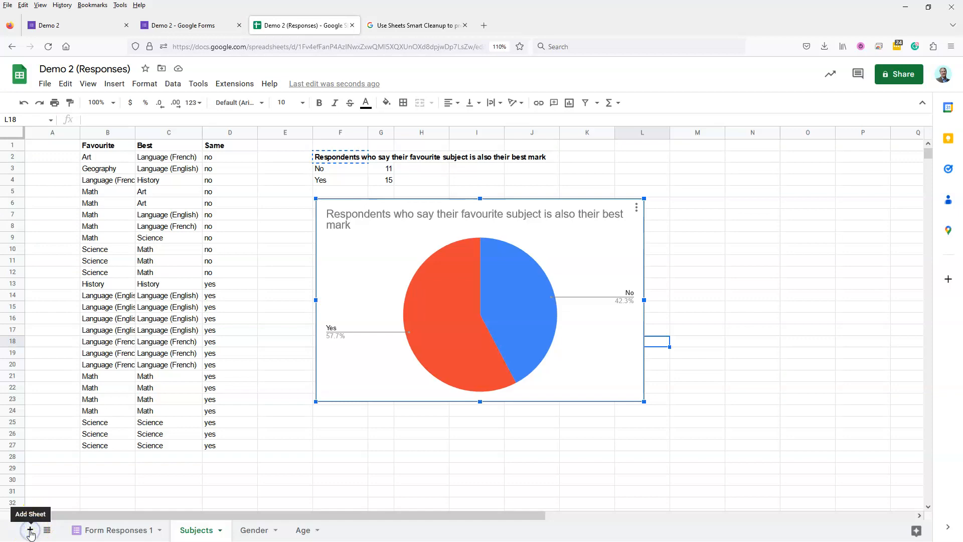
- Add a sheet named Schools and Math, and copy the elementary schools and favourite subject columns F:G from Form Responses 1
click(30, 530)
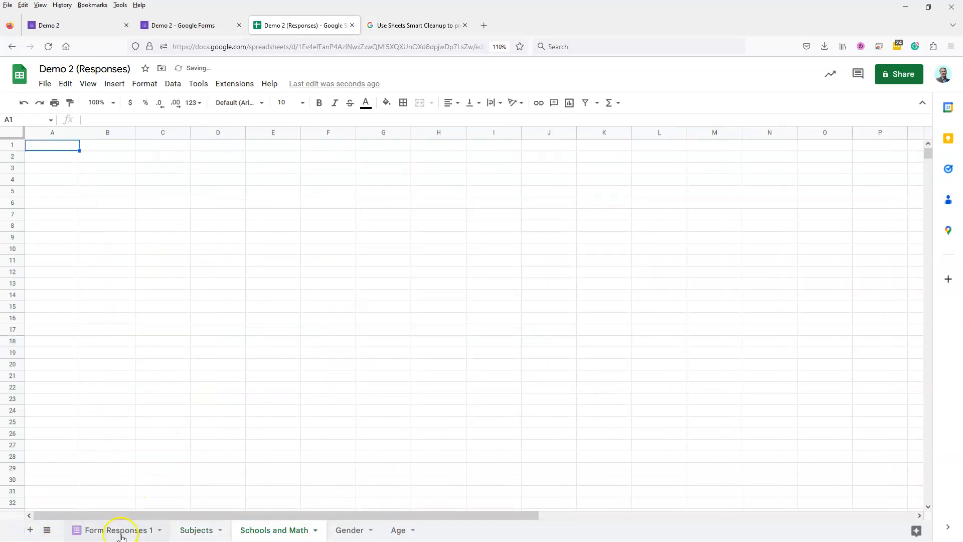
click(122, 530)
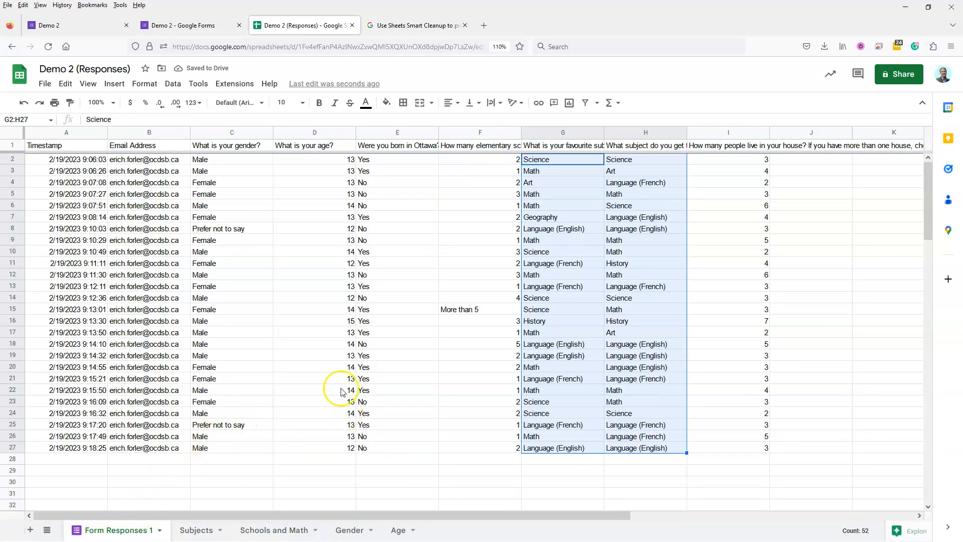
click(399, 244)
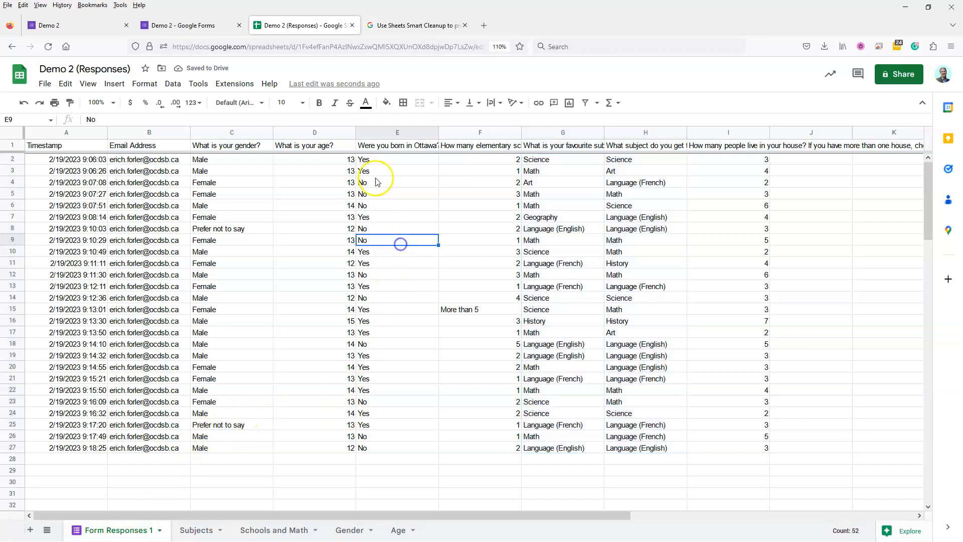
click(490, 146)
drag(494, 135, 537, 132)
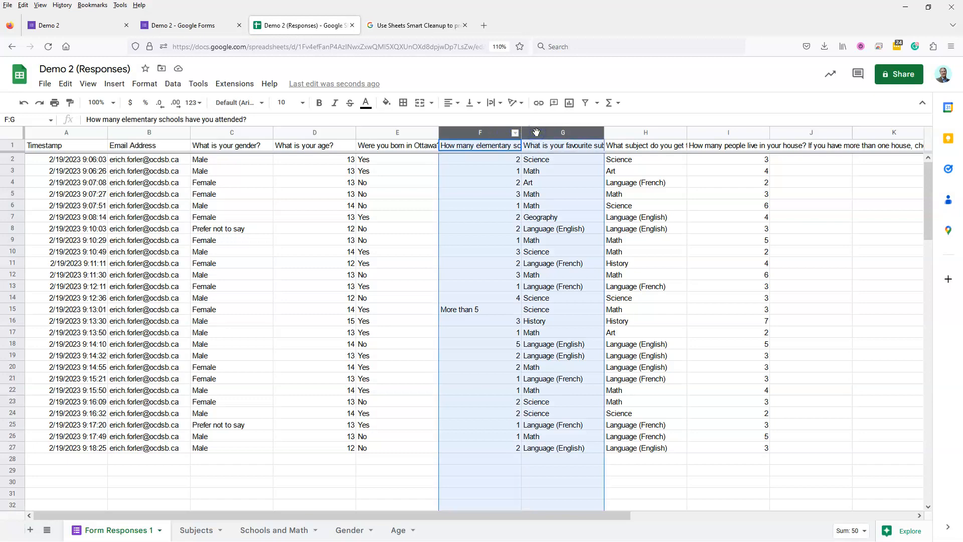
- Paste the copied elementary schools and favourite subject data into the Schools and Math sheet starting at B2
click(288, 531)
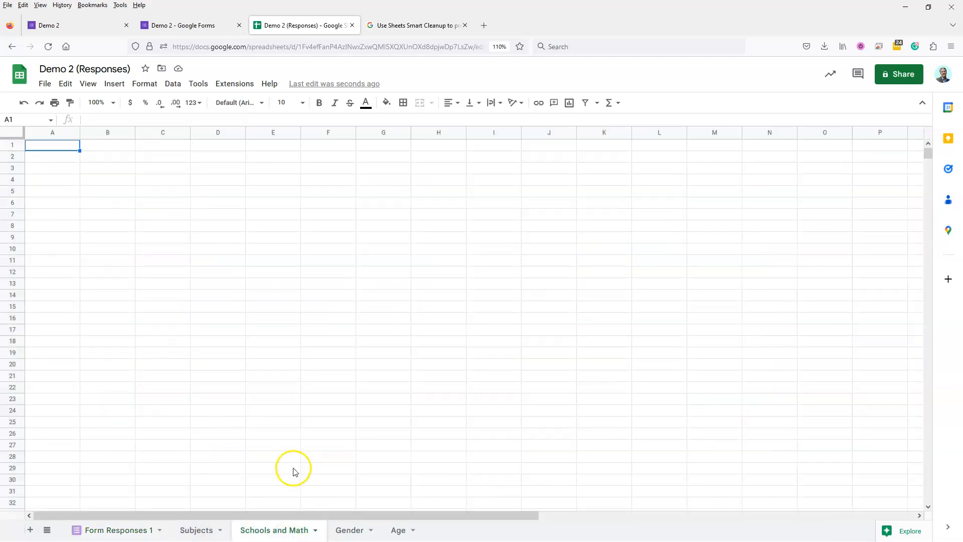
click(109, 156)
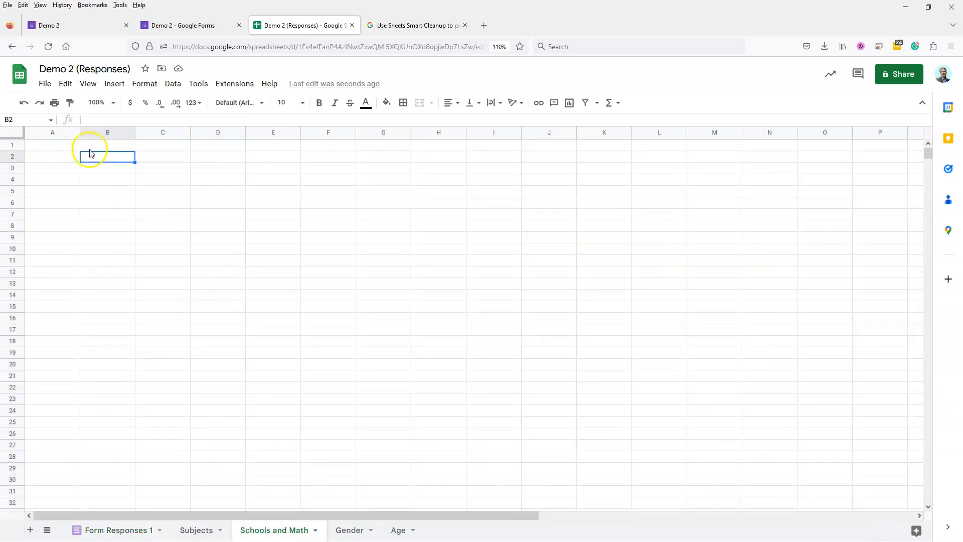
text(How many elementary schools have you attended?	What is your favourite subject? 2	Science 1	Math 2	Art 3	Math 1	Math 2	Geography 2	Language (English) 1	Math 3	Science 2	Language (French) 3	Math 1	Language (French) 4	Science More than 5	Science 3	History 1	Math 5	Language (English) 2	Language (English) 2	Math 1	Language (French) 1	Math 2	Science 2	Science 1	Language (French) 1	Math 2	Language (English))
click(103, 146)
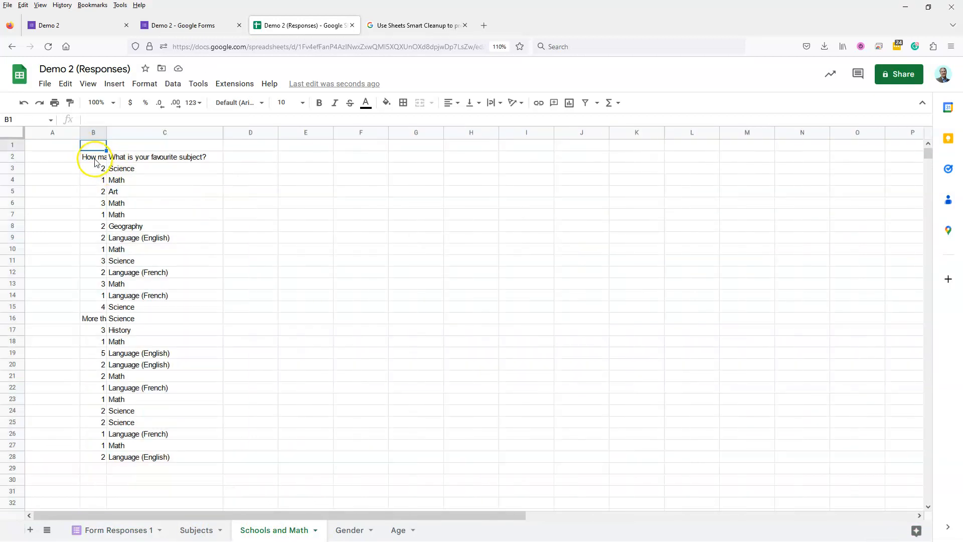
click(95, 159)
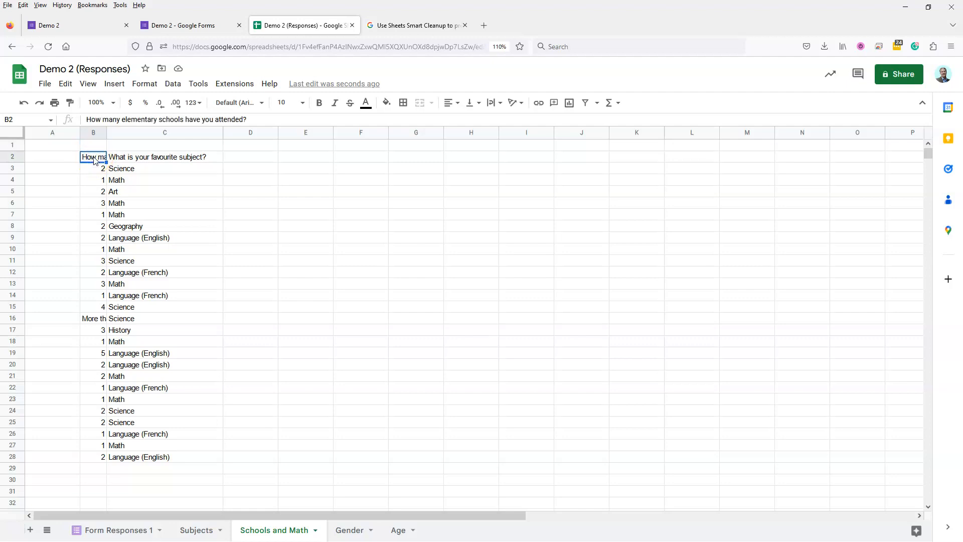
- Sort B3:C28 without a header row by column B and then by column C, both from A to Z
drag(93, 168, 144, 458)
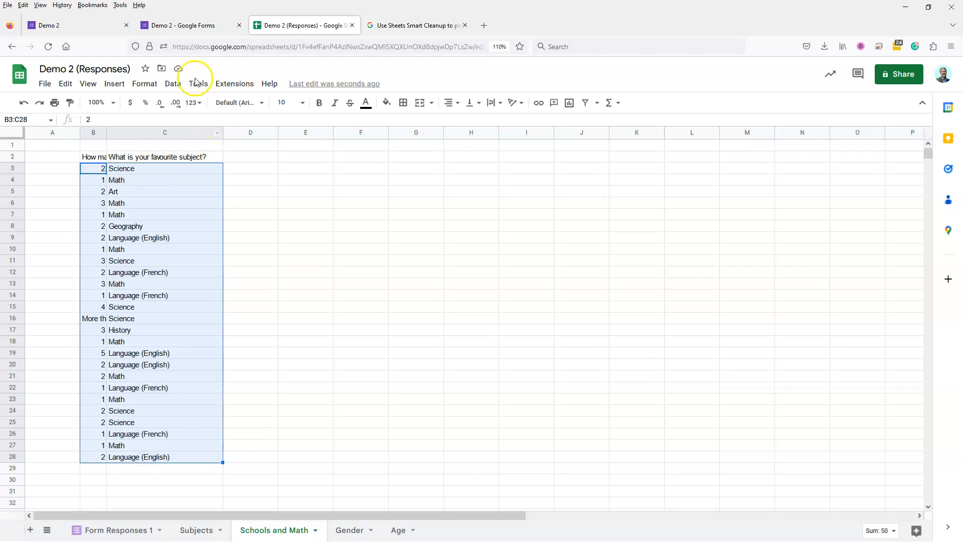
click(172, 83)
click(195, 121)
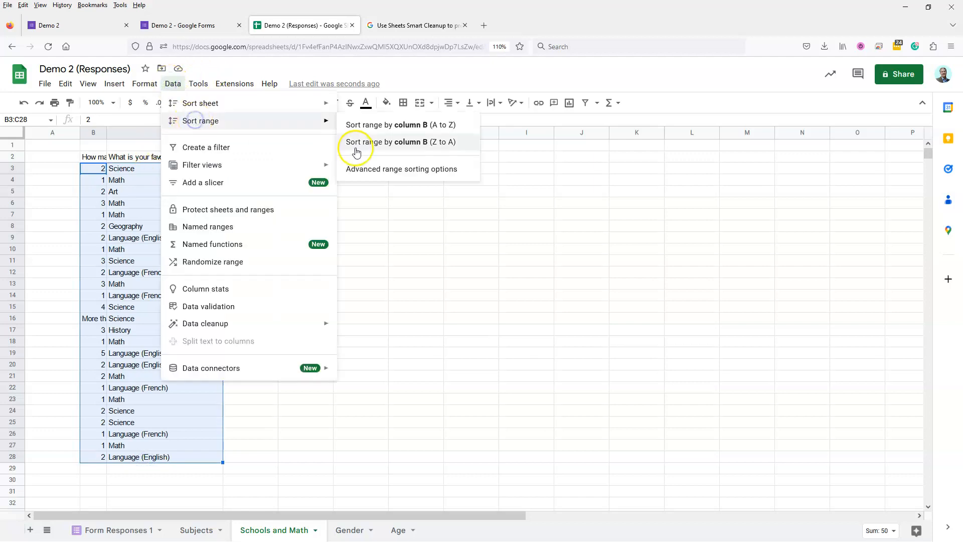
click(371, 169)
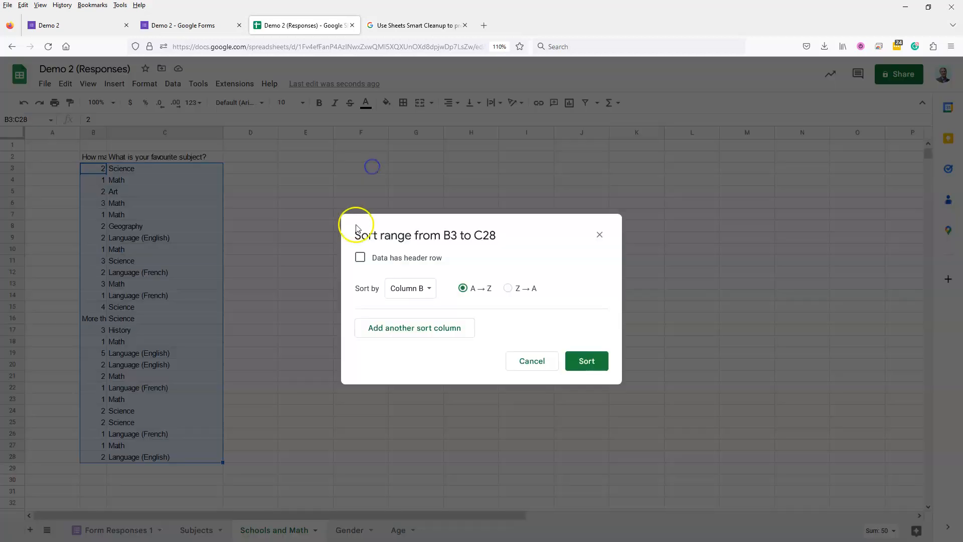
click(362, 258)
click(361, 257)
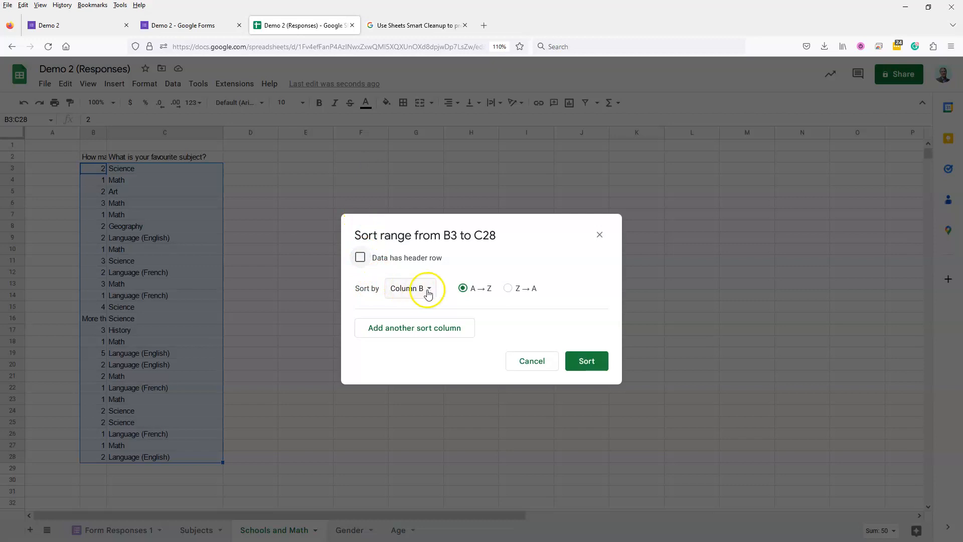
click(432, 327)
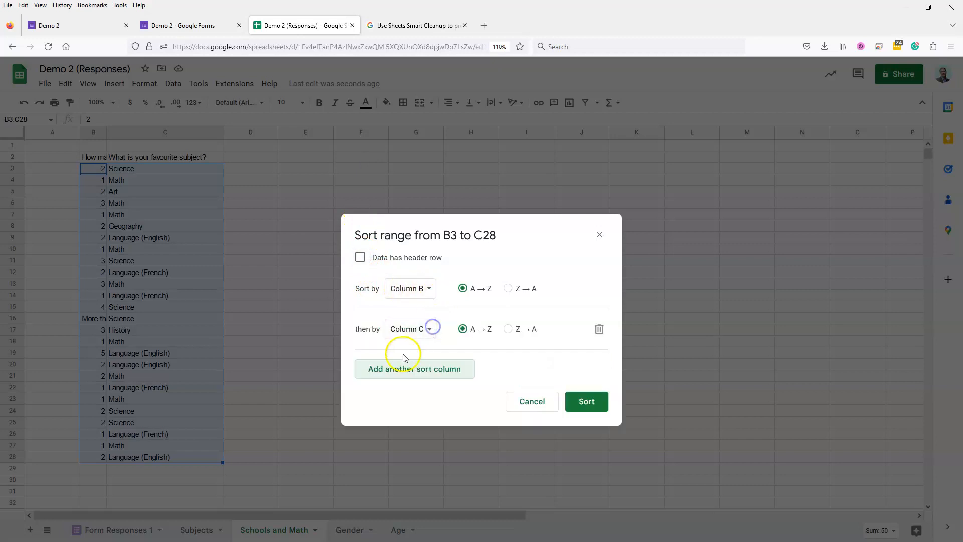
click(586, 403)
click(147, 195)
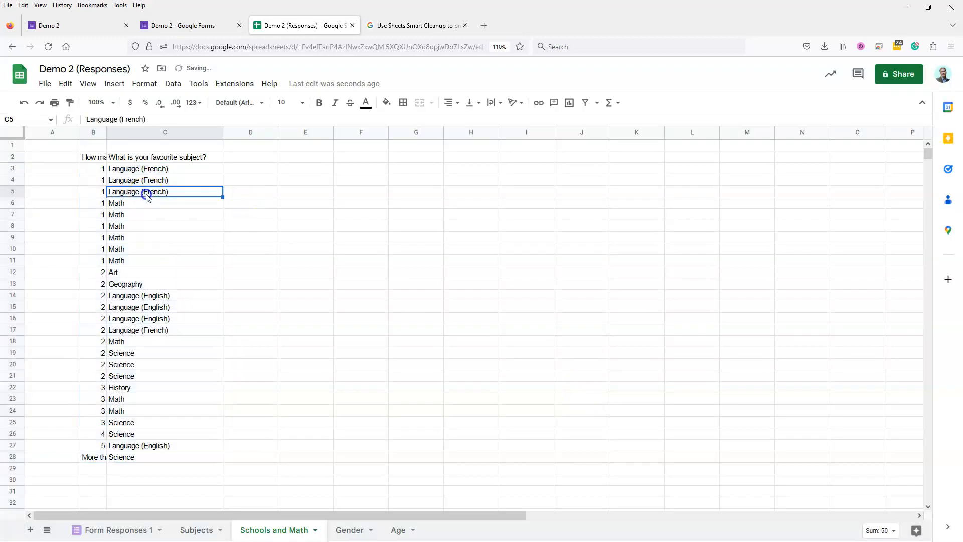
- In D3, enter "6 out of 9 students who only attended 1 elementary school say math is their favourite subject."
drag(101, 169, 101, 262)
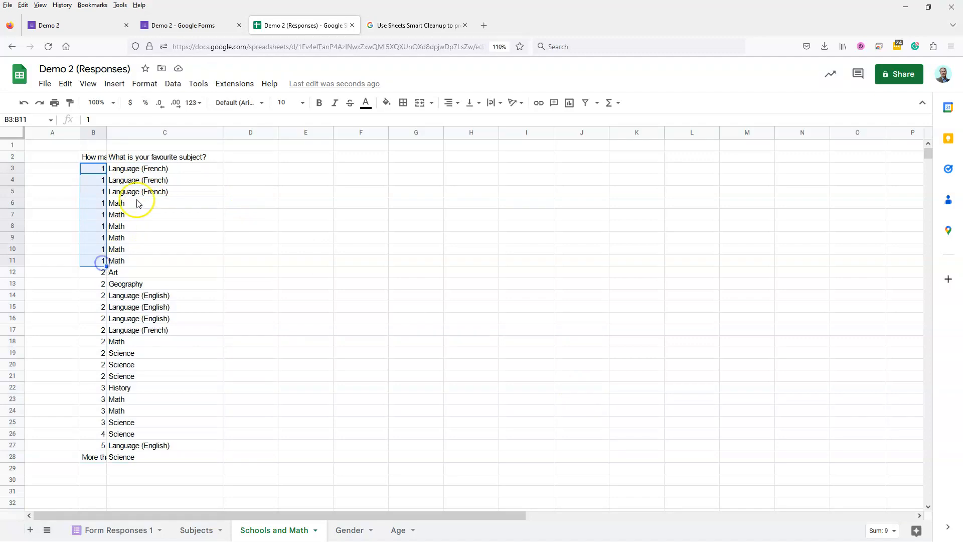
drag(146, 167, 144, 265)
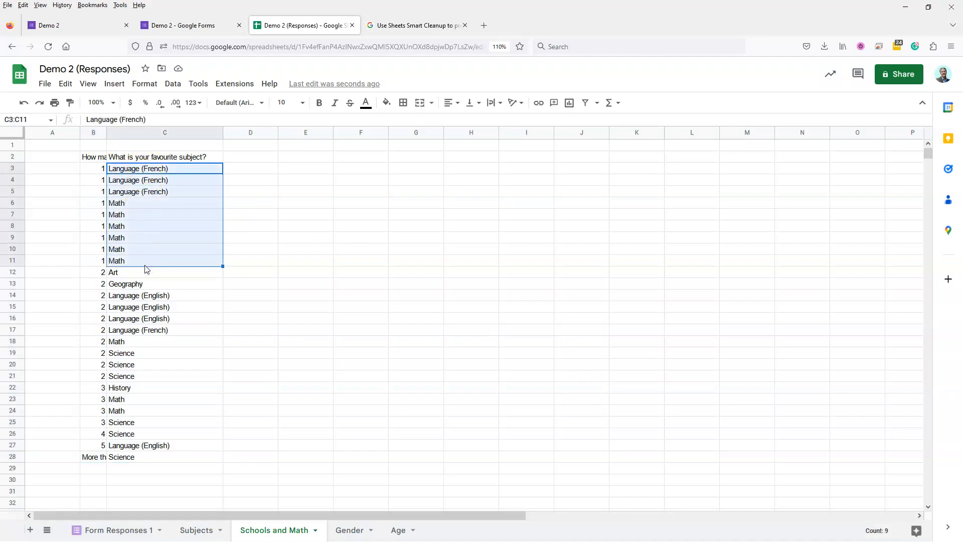
drag(93, 169, 145, 265)
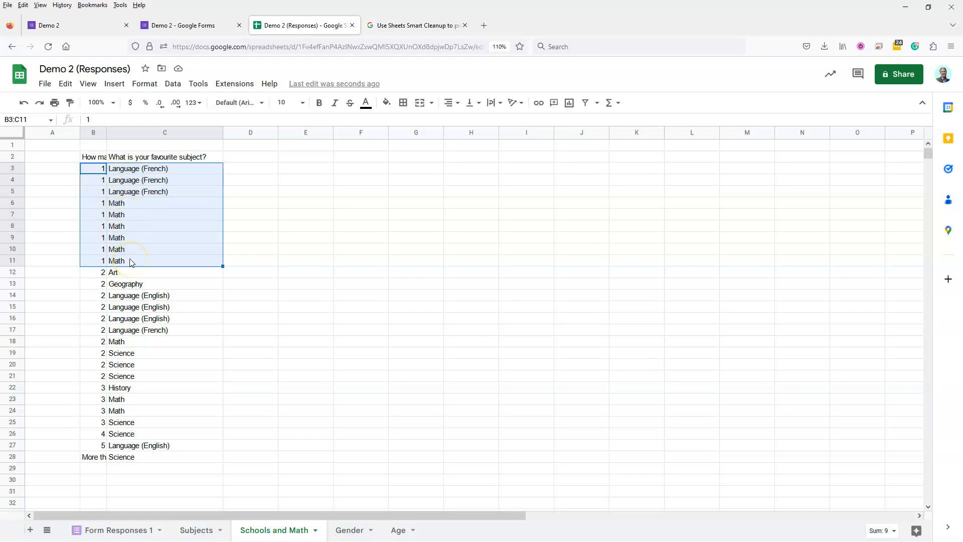
click(252, 169)
text(6 out of 9 students who only attended 1 elementary school say math is their favourite subject.)
key(Return)
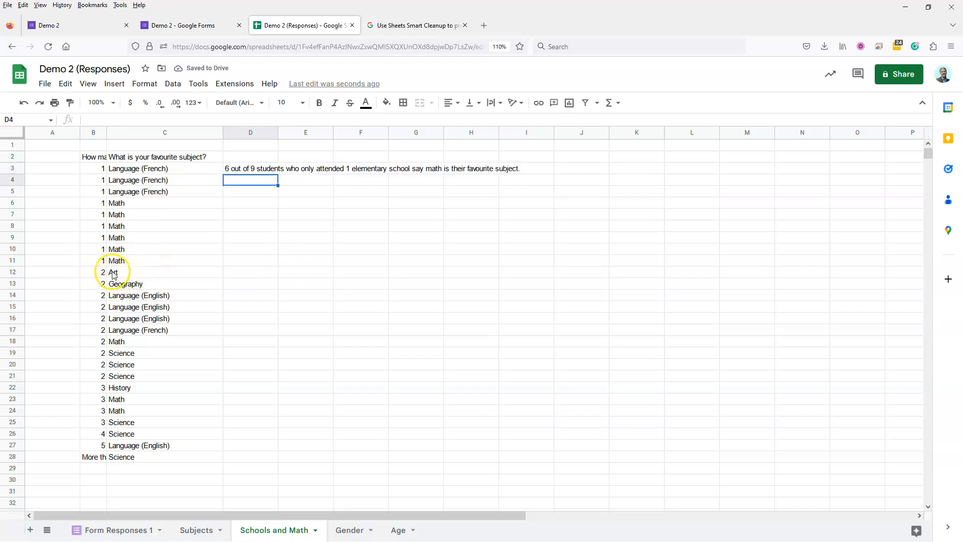
- In D4, enter "Of the 10 students who attended 2 schools, 3 said English was their best subject and 3 said science was their best subject."
drag(99, 273, 98, 376)
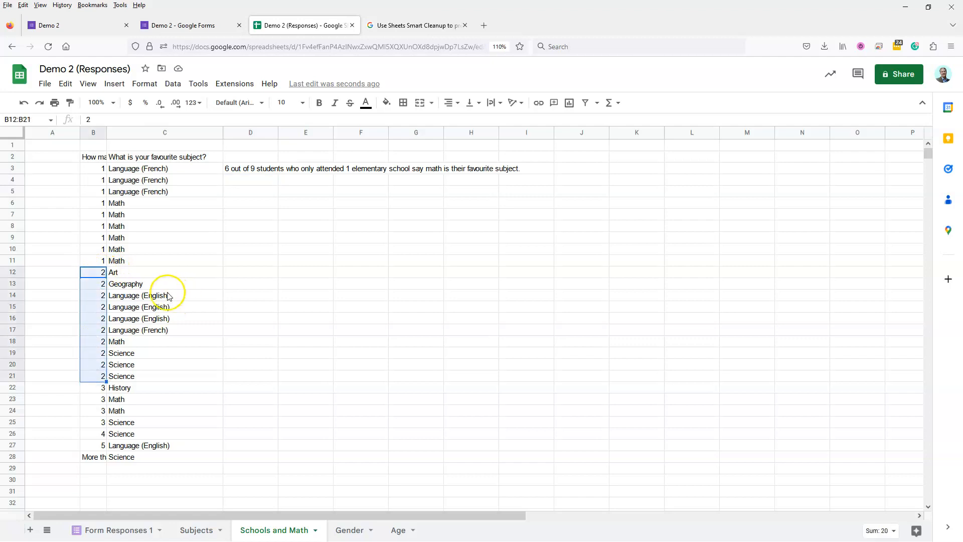
drag(161, 297, 166, 323)
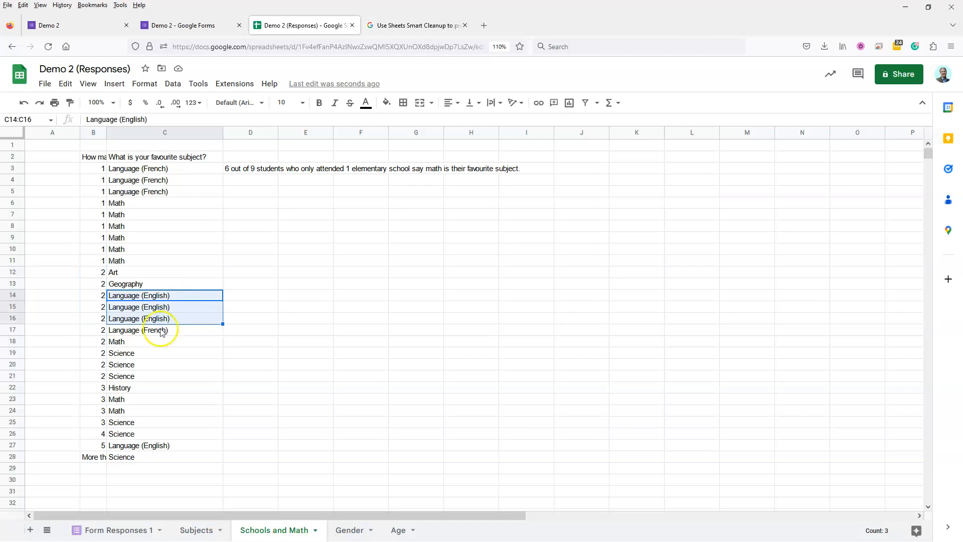
drag(143, 354, 142, 384)
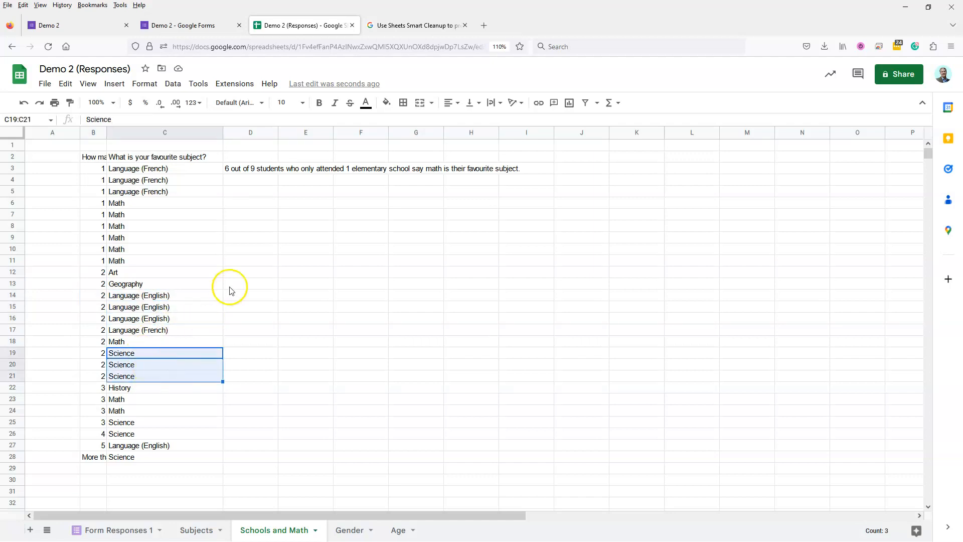
click(248, 181)
text(Of the 10 students who attended 2 schools, 3 said English was their best subject and 3 said science was thei)
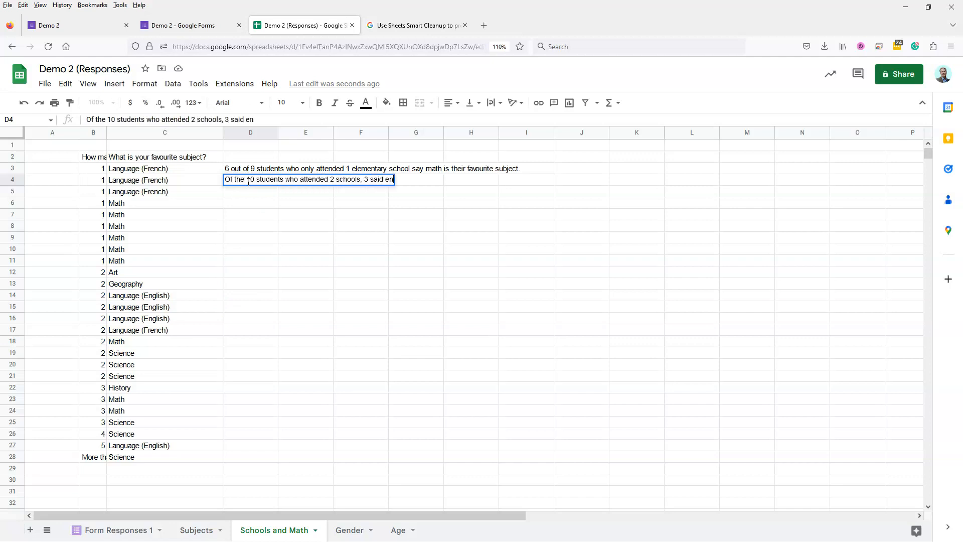
text(r best subject.)
key(Return)
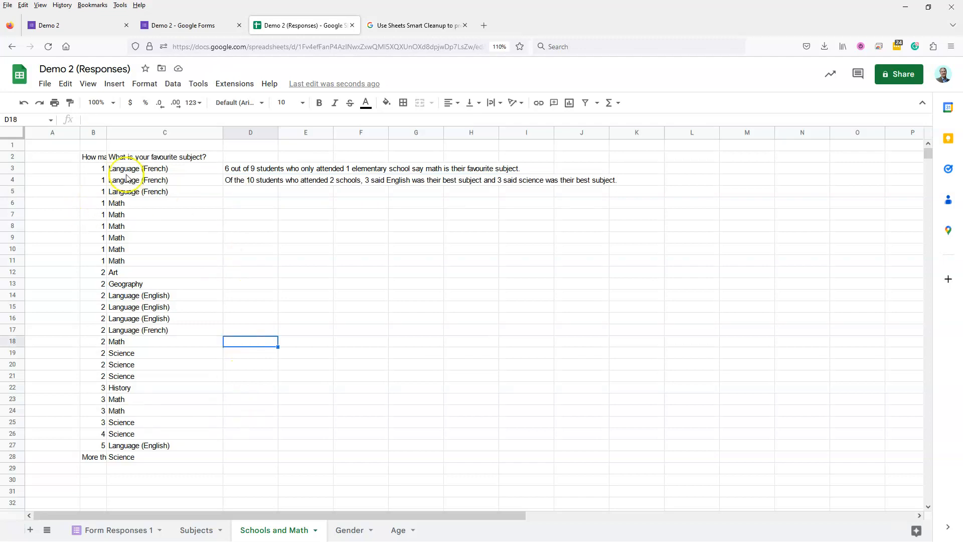
- In D5, enter "Of the 7 students who attended 3 or more schools, 3 said science was their favourite."
drag(97, 169, 97, 259)
drag(134, 207, 96, 375)
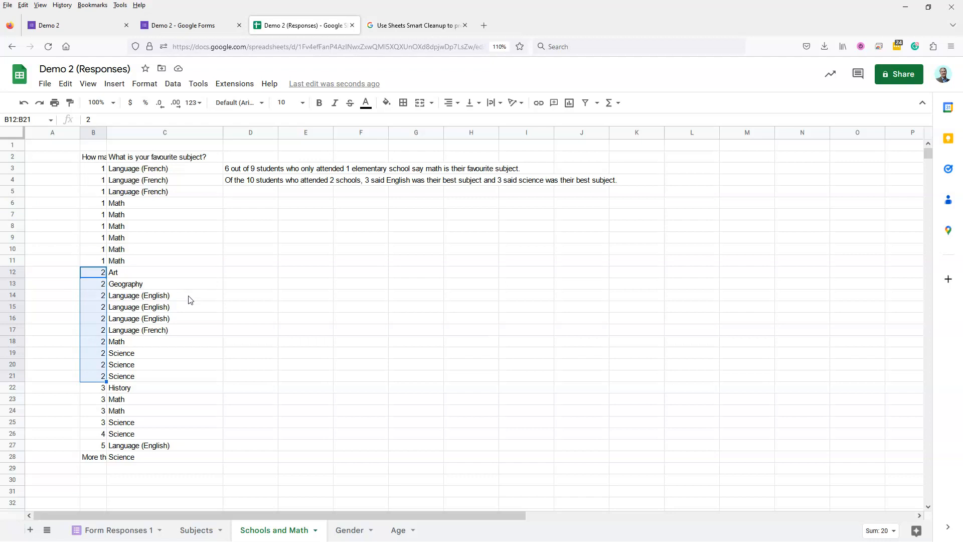
drag(98, 388, 103, 459)
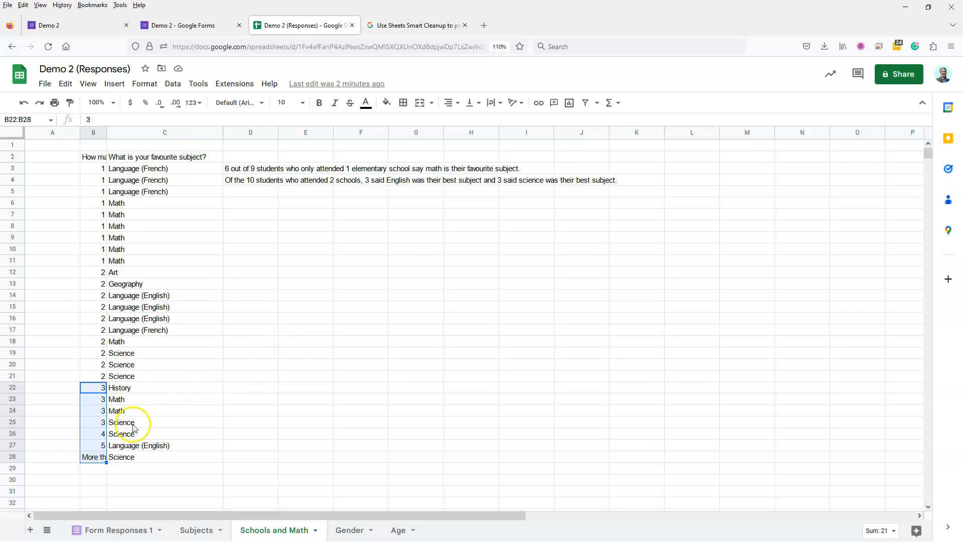
click(246, 194)
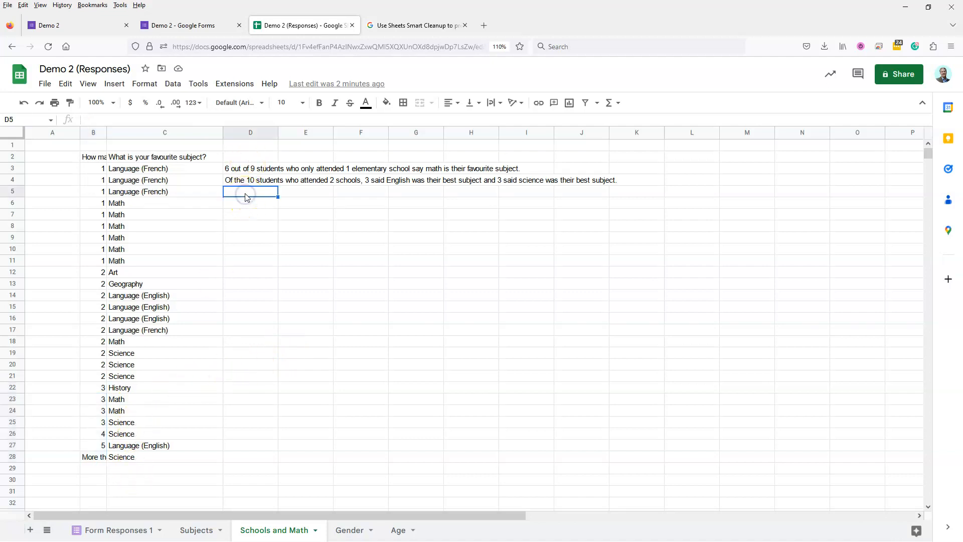
text(Of the 7 students who attended 3 or more schools, 3 said science was their favourite.)
key(Return)
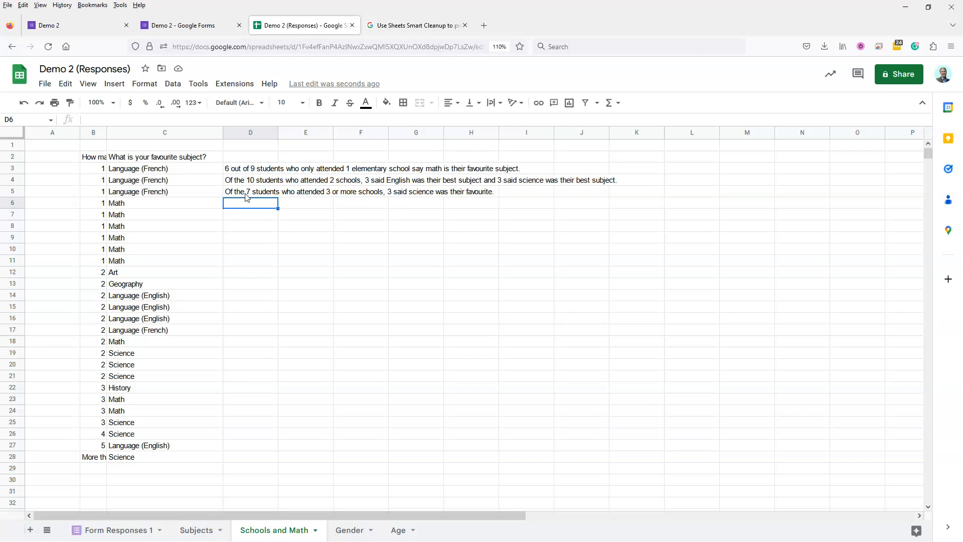
- Copy columns E:G, from born in Ottawa to favourite subject, from Form Responses 1 into a new sheet starting at B2
click(237, 171)
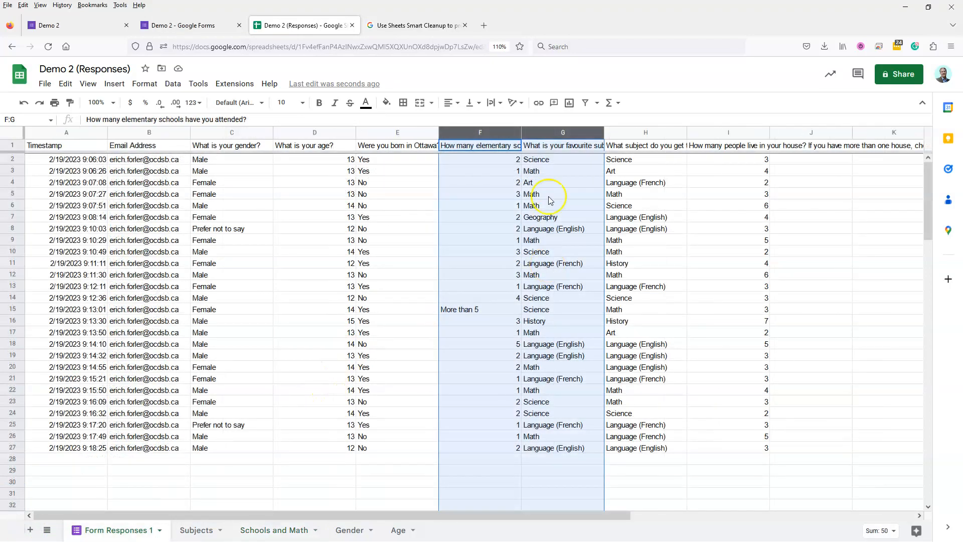
click(478, 194)
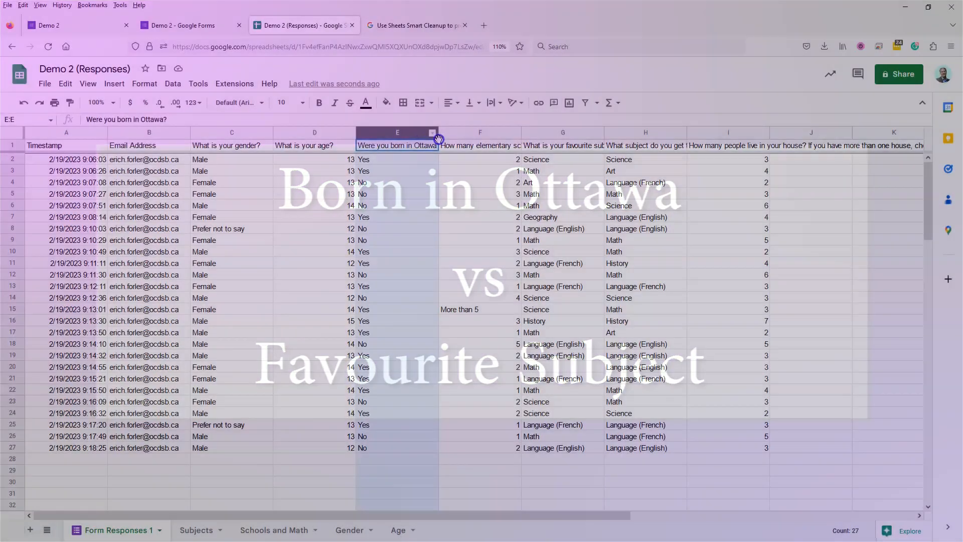
shift+click(490, 133)
drag(492, 152, 536, 159)
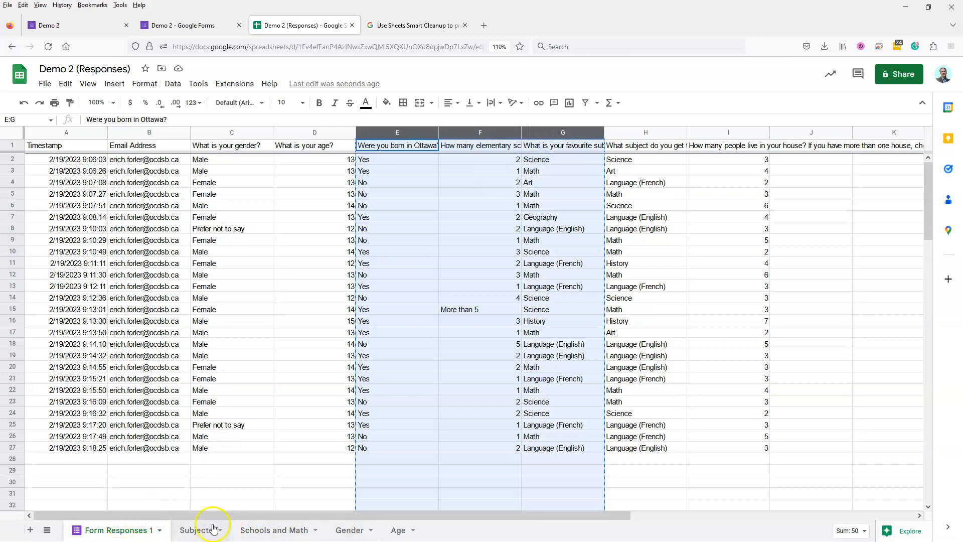
click(31, 531)
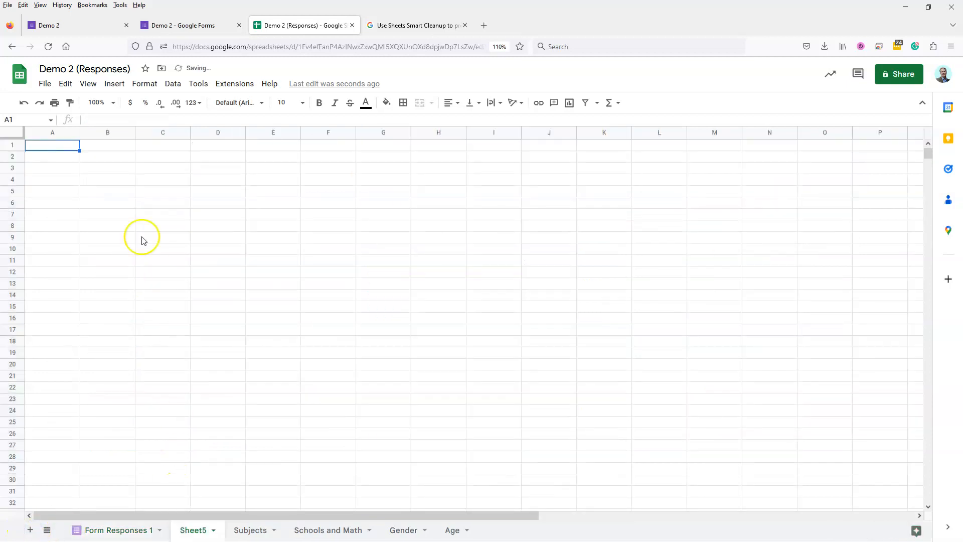
click(101, 159)
key(ctrl+v)
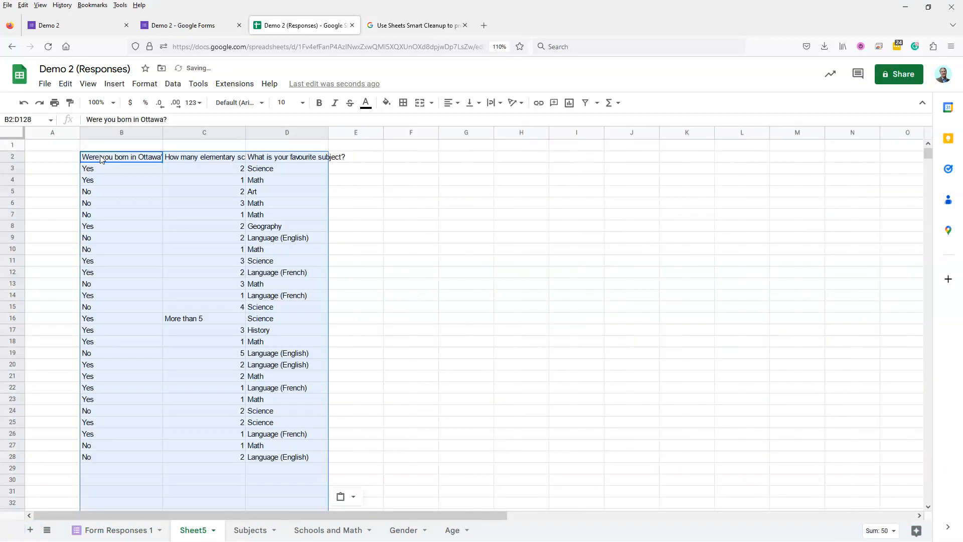
- Make the header cells B2:D2 bold and delete the elementary schools column C
click(108, 159)
key(shift+Right)
key(shift+Right)
key(ctrl+b)
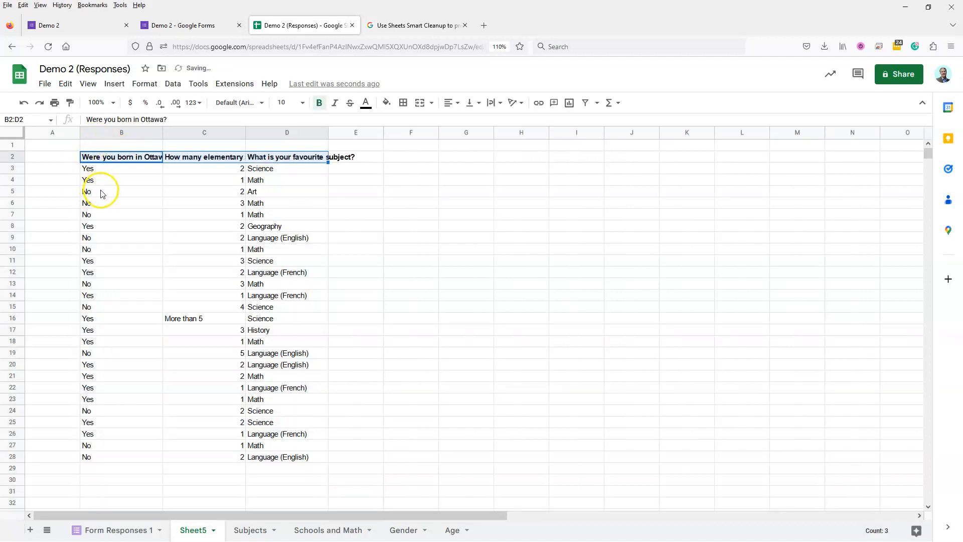
right_click(209, 130)
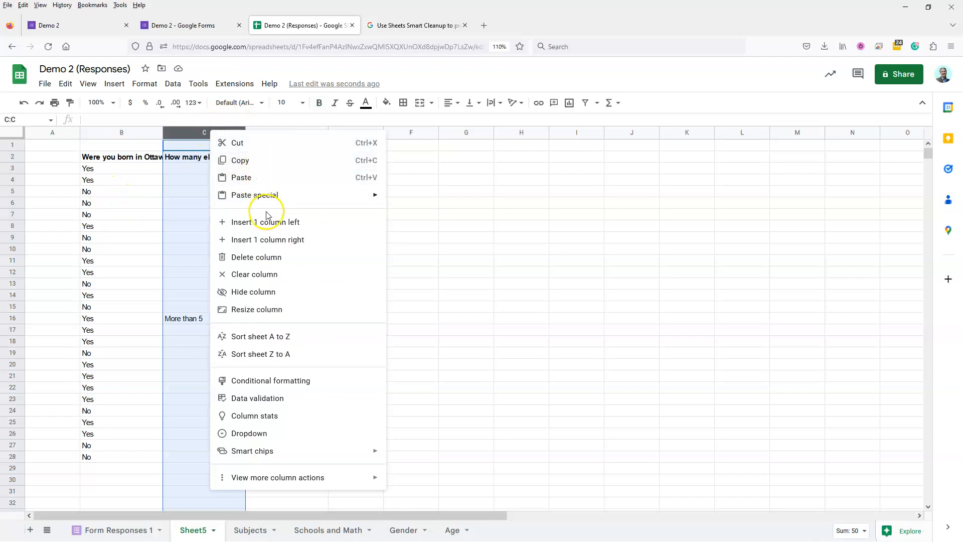
click(262, 257)
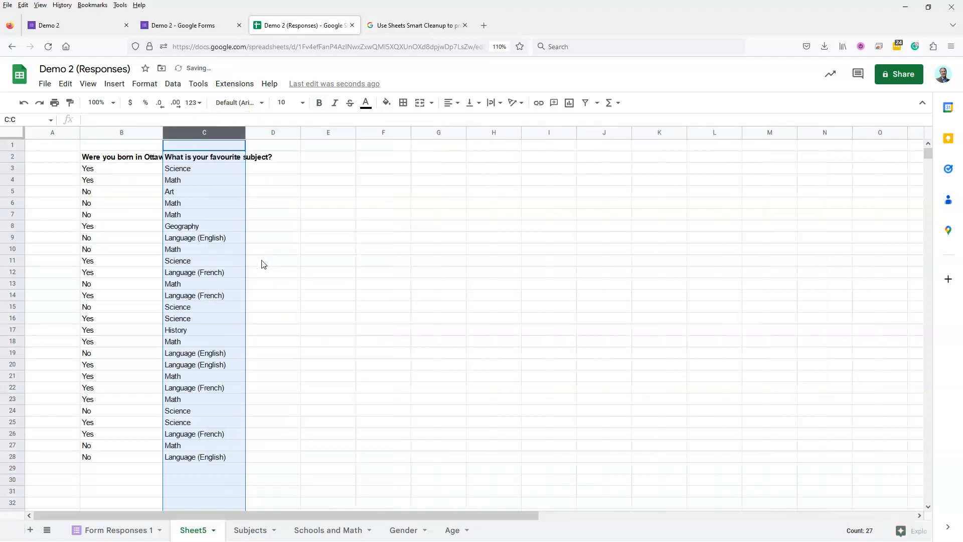
- Sort B2:C28 with a header row by "Were you born in Ottawa?" and then by favourite subject, both from A to Z
click(98, 157)
drag(98, 157, 100, 202)
drag(185, 243, 218, 461)
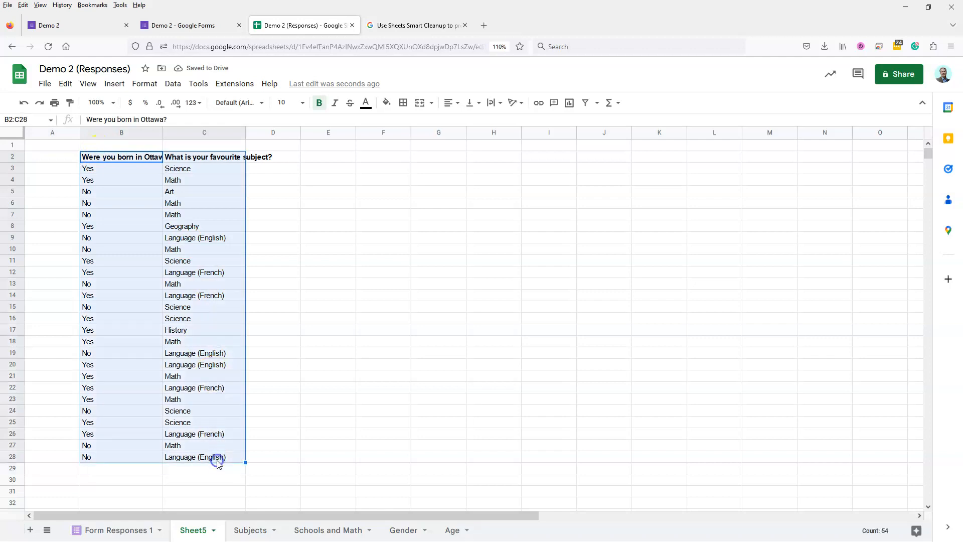
click(172, 84)
mouse_move(209, 121)
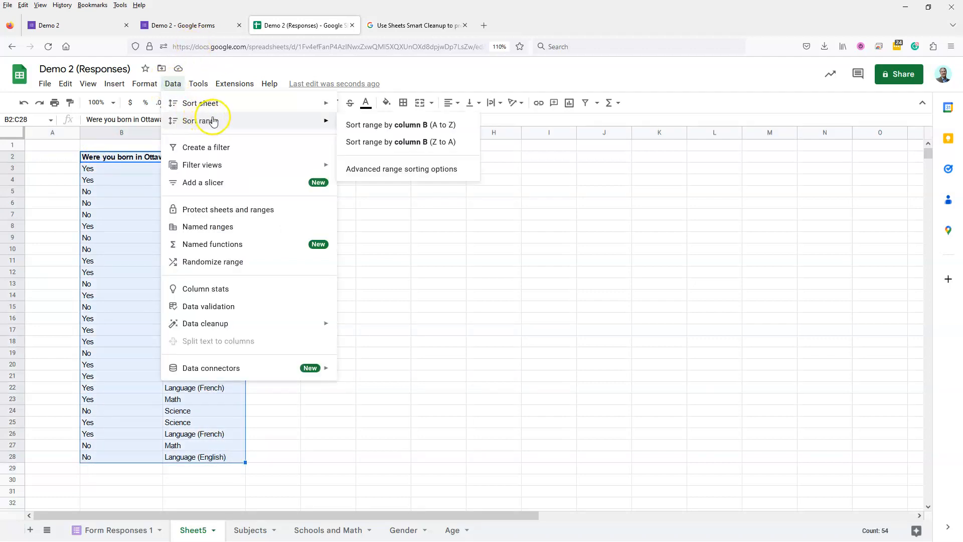
click(385, 173)
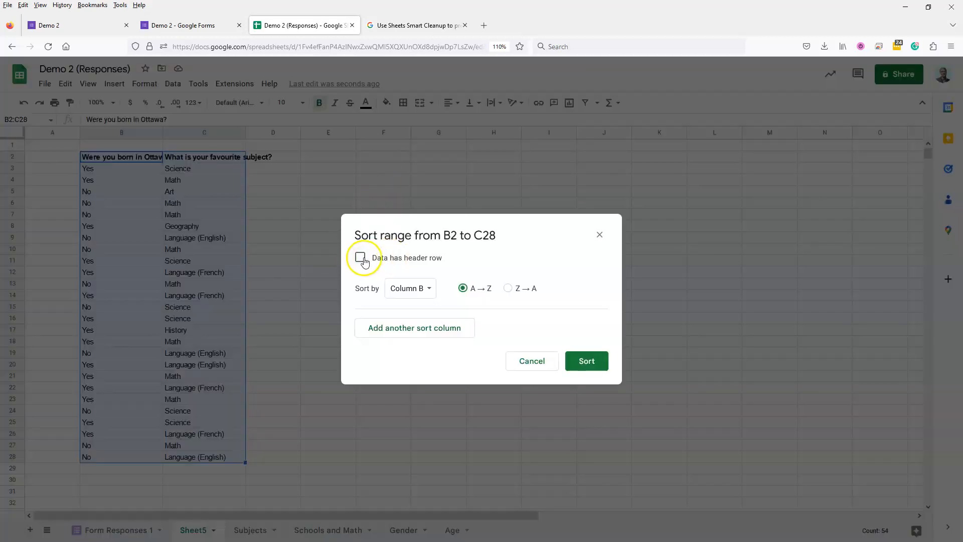
click(361, 258)
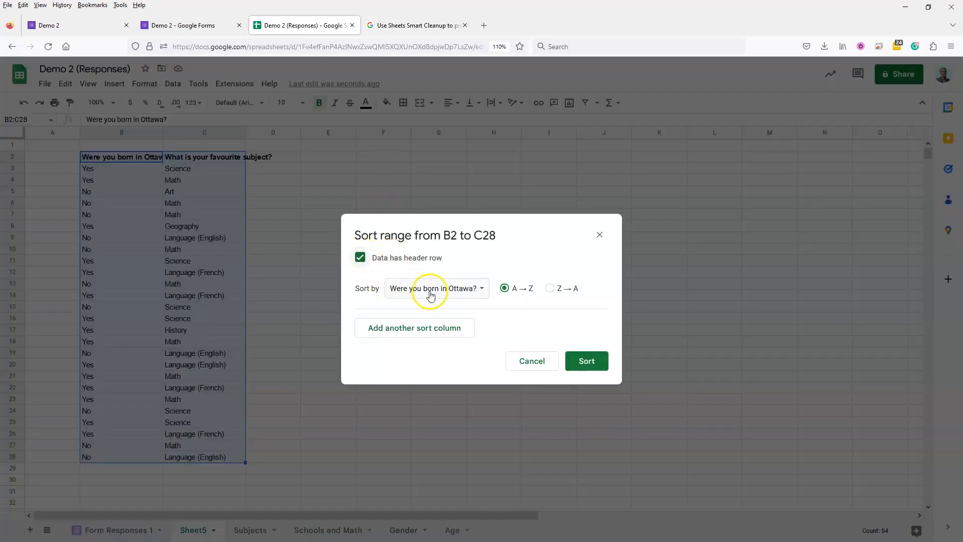
click(436, 331)
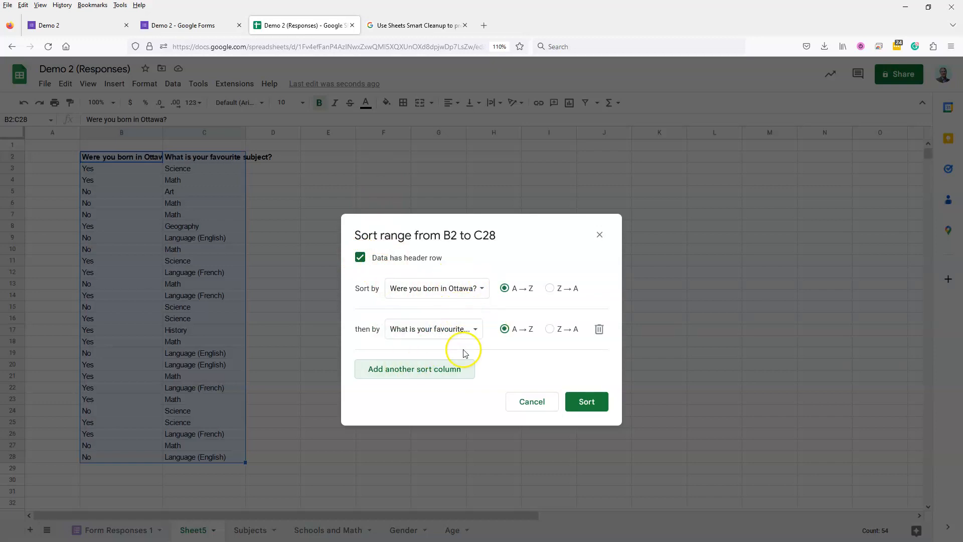
click(587, 402)
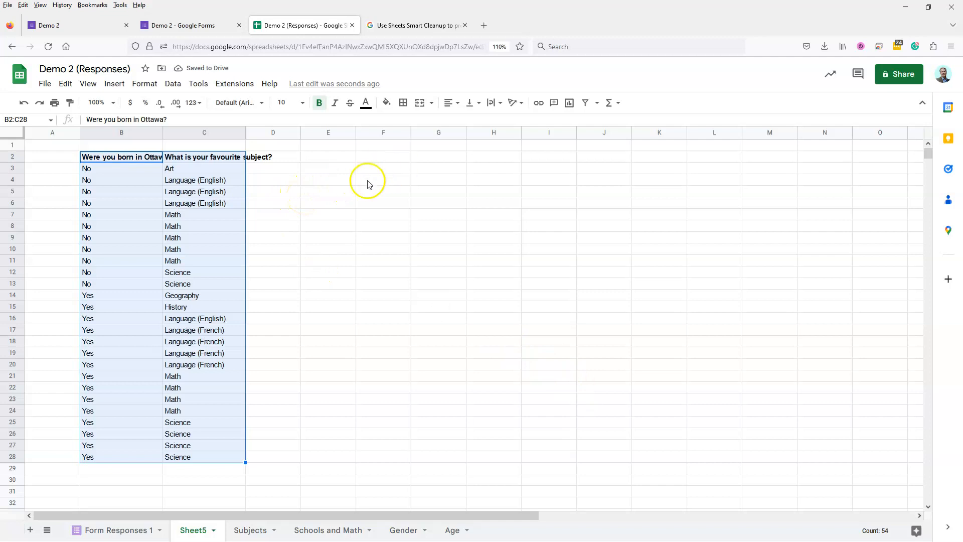
- Enter the table headings "Born in Ottawa" in F2 and "Not born in Ottawa" in I2
click(373, 163)
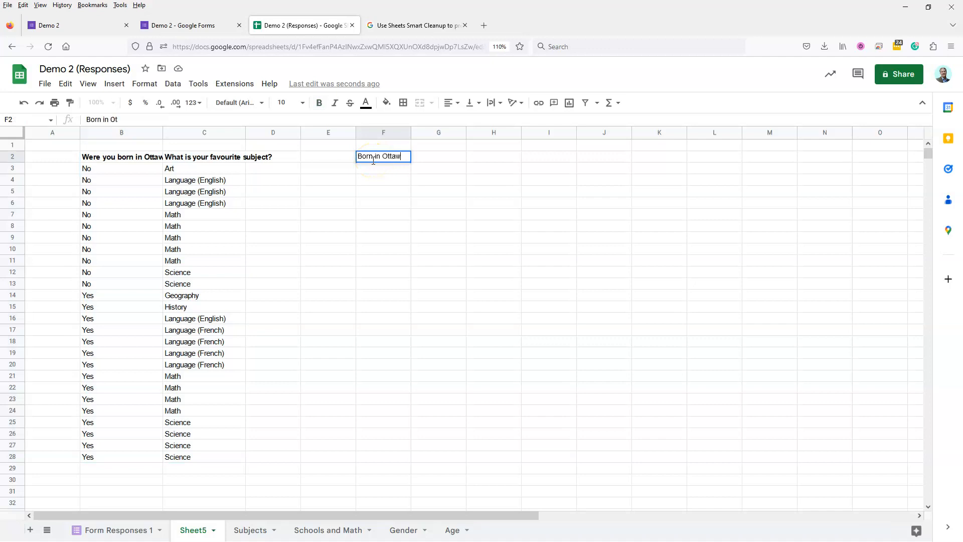
key(Tab)
key(Tab)
key(Tab)
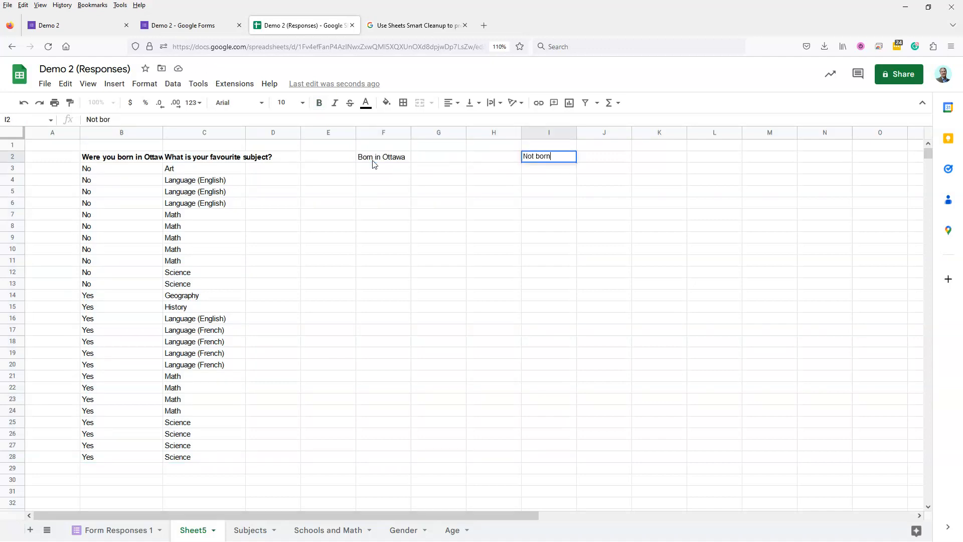
text(Not born in Ottawa)
key(Return)
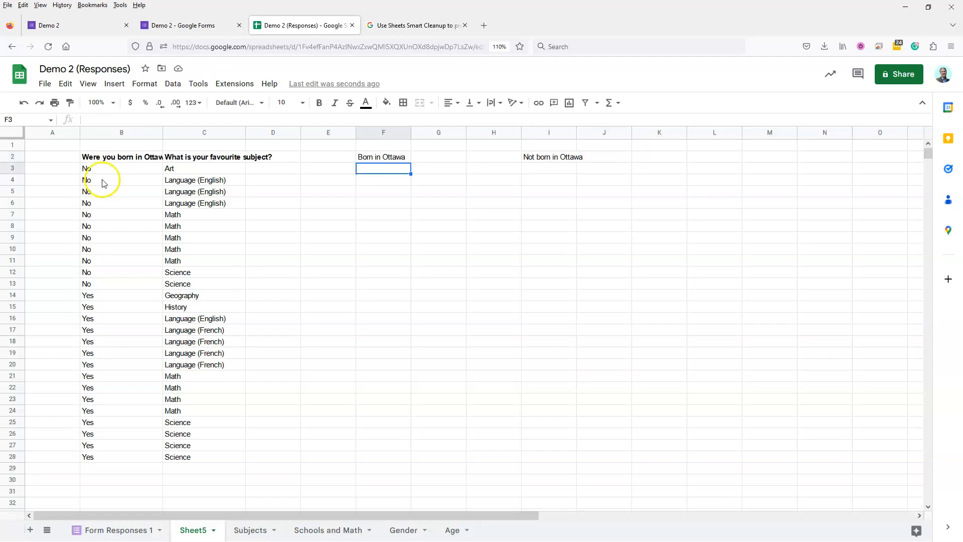
- List the subjects Geography, History, English, French, Math and Science in F3:F8 under Born in Ottawa
drag(102, 296, 186, 445)
click(377, 168)
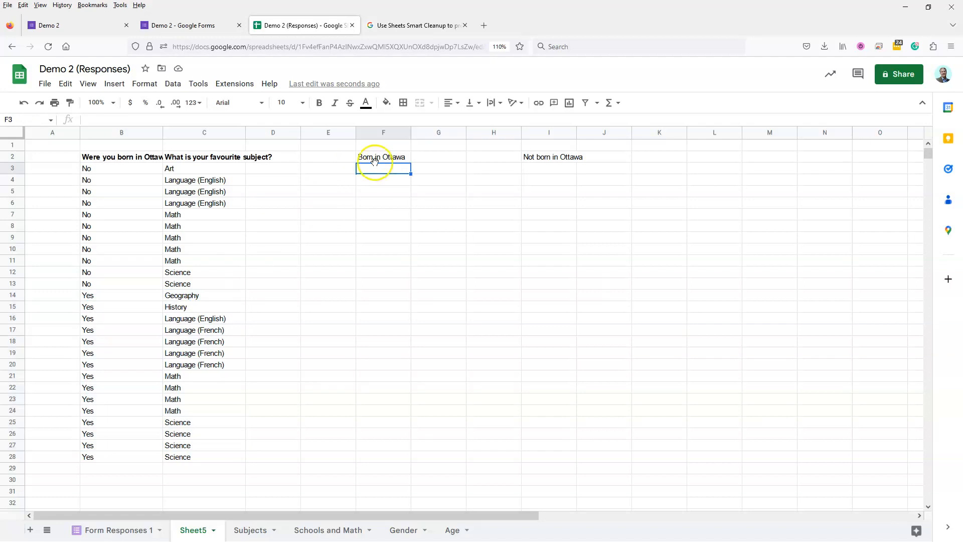
text(Geography History English French Math Science)
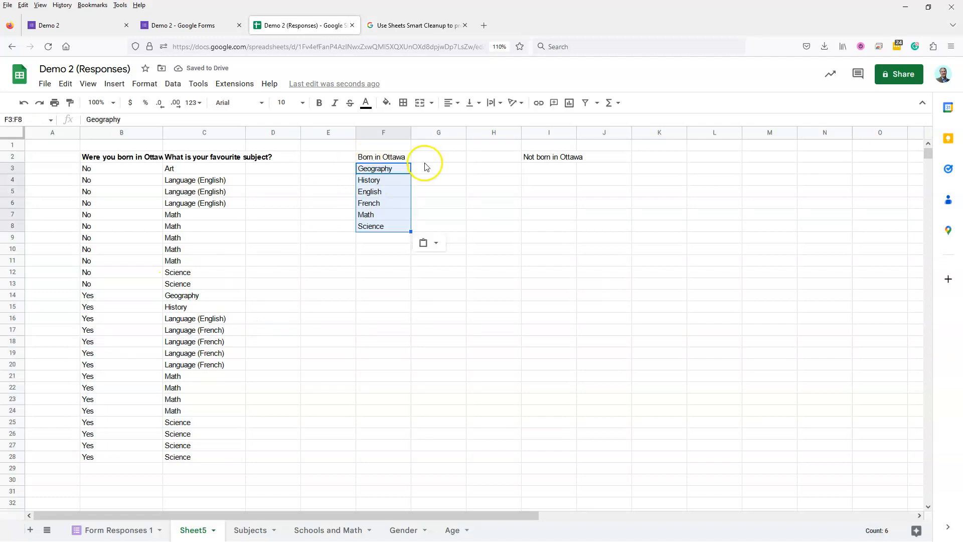
- Enter the Born in Ottawa subject counts 1, 1, 1, 4, 4 and 4 in G3:G8
click(425, 164)
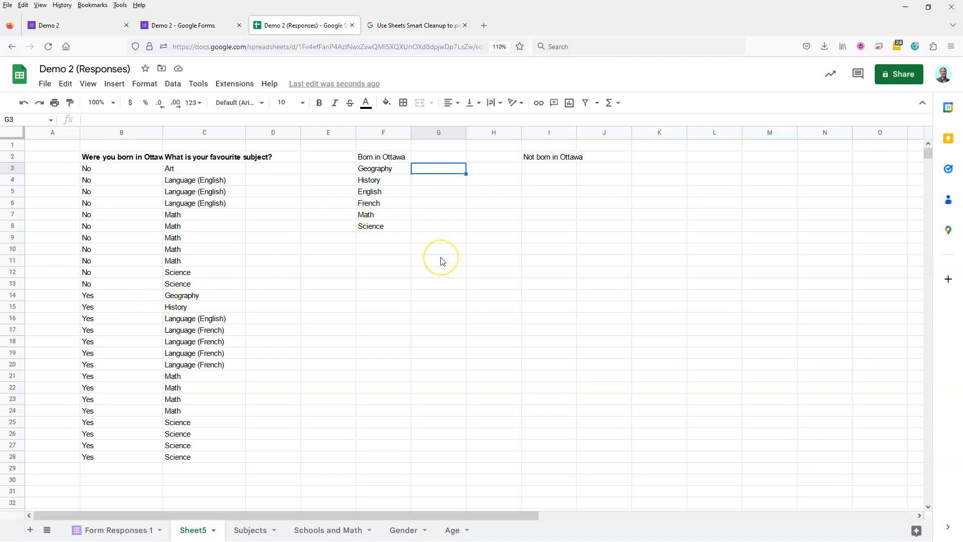
text(1)
key(Return)
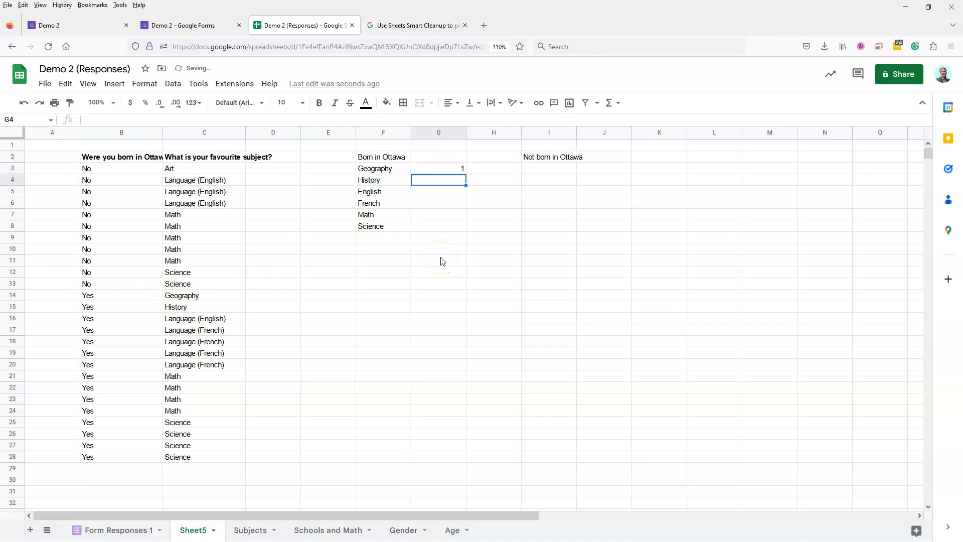
key(Return)
key(Return)
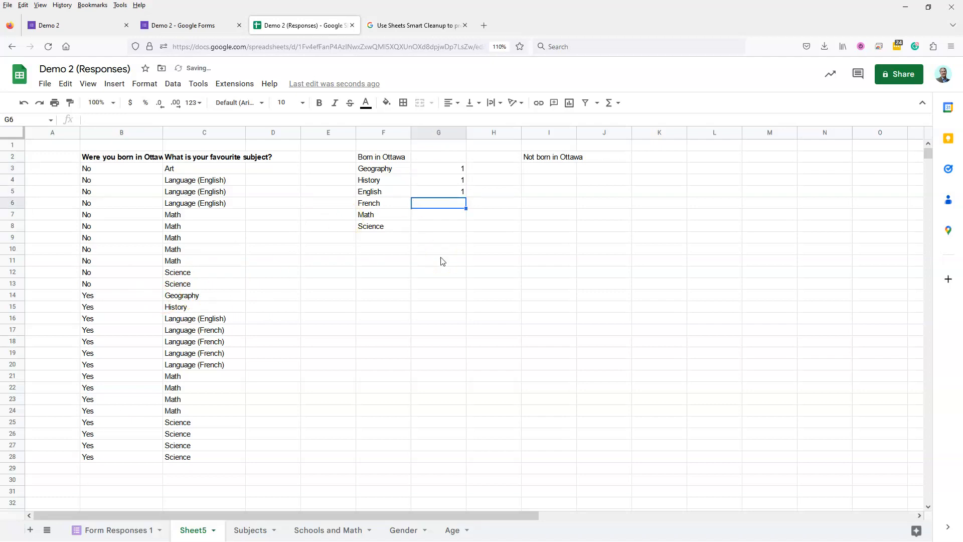
key(Return)
text(4)
key(Return)
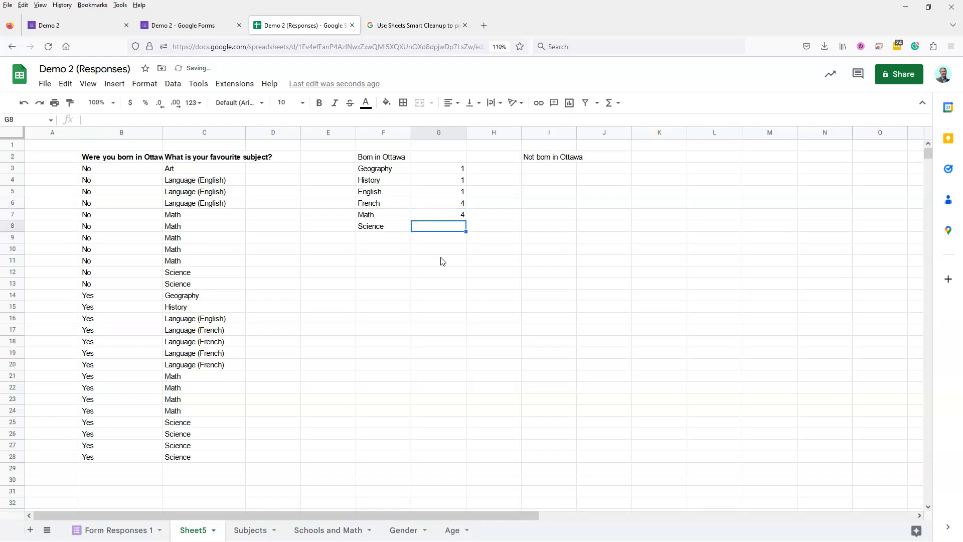
key(Return)
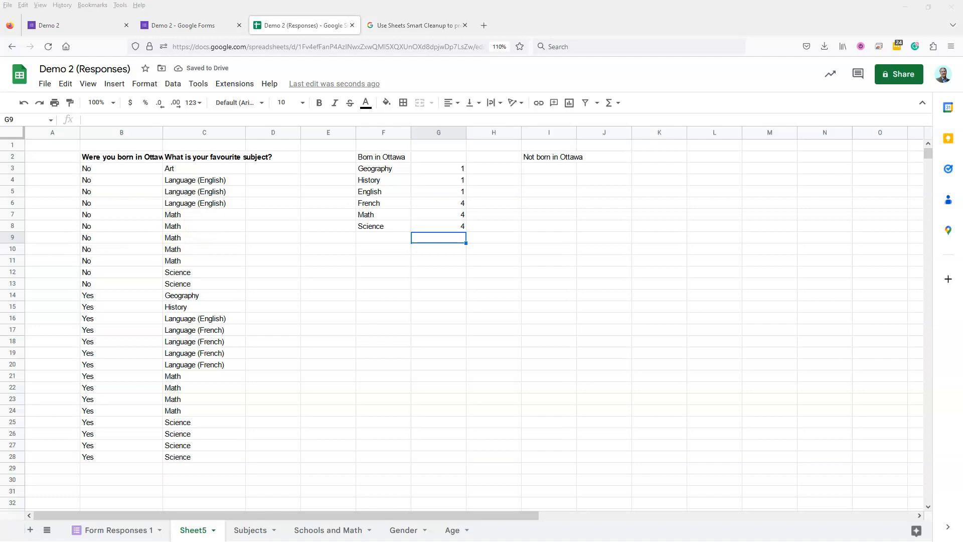
- List Art, English, Math and Science in I3:I6 under Not born in Ottawa with counts 1, 3, 5 and 2 in J3:J6
click(549, 168)
text(Art English Math Science)
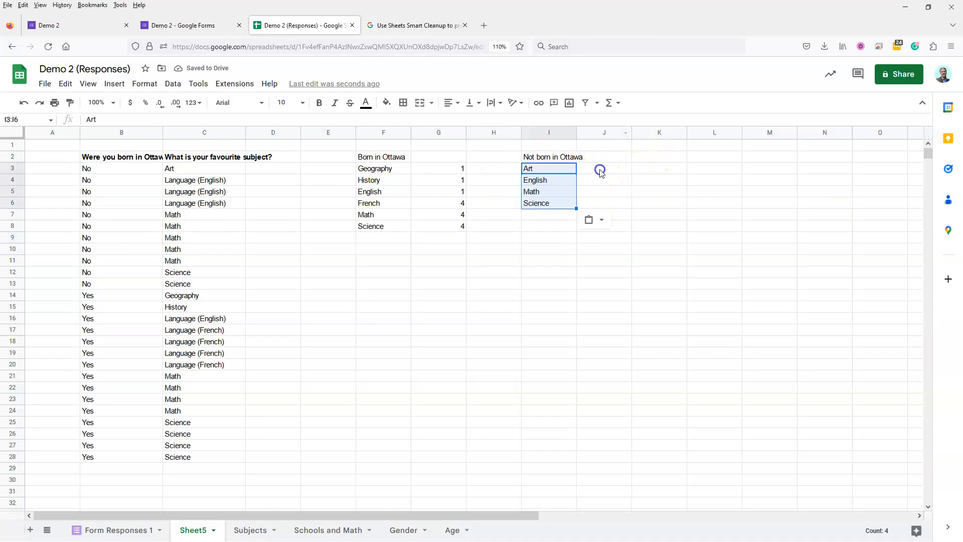
click(602, 170)
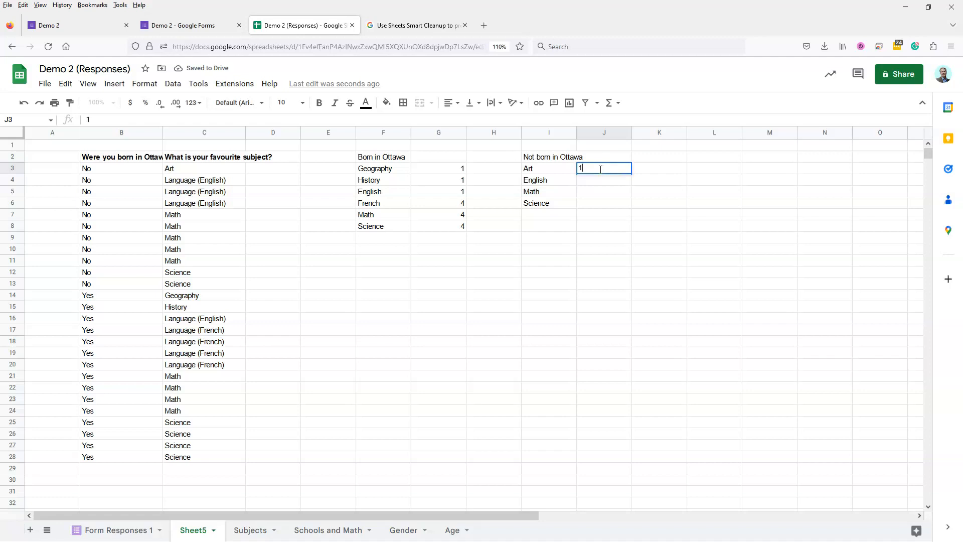
text(1)
key(Return)
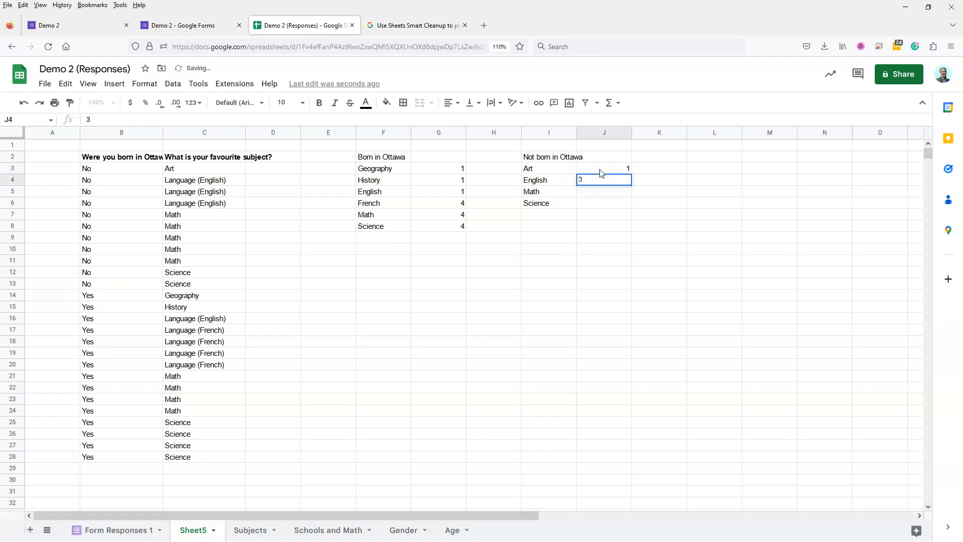
text(3)
key(Return)
text(5)
key(Return)
key(Return)
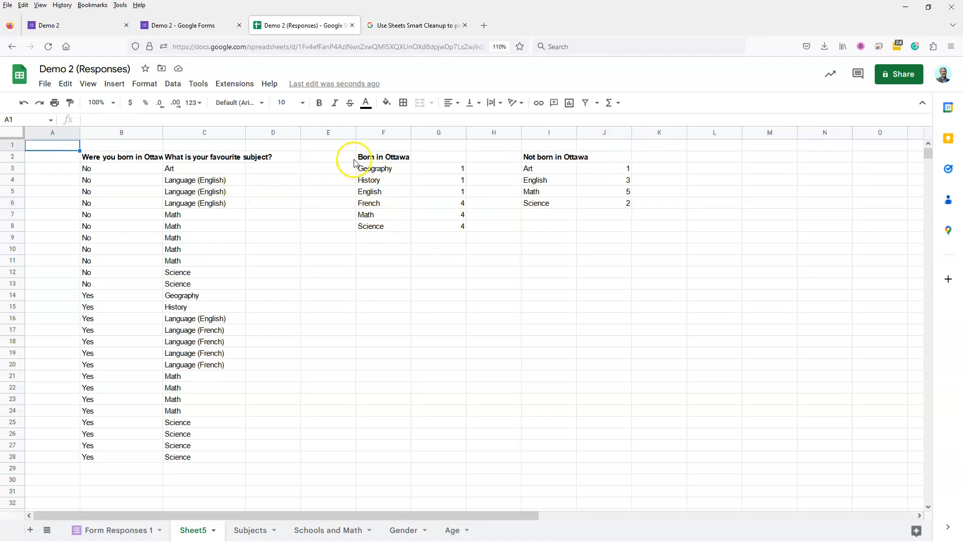
- Insert a pie chart of the Born in Ottawa table F2:G8, shrink it and place it well below the table
drag(367, 159, 438, 231)
click(114, 83)
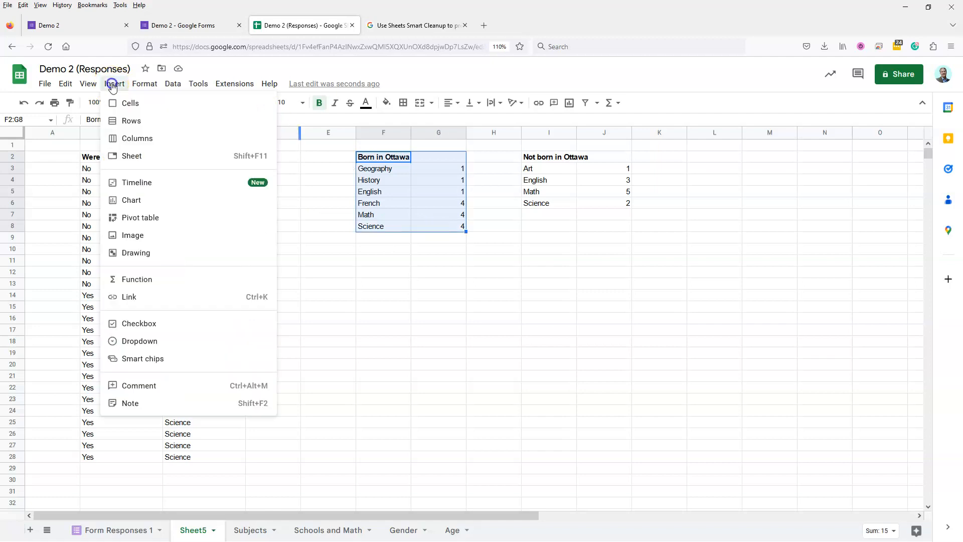
click(140, 200)
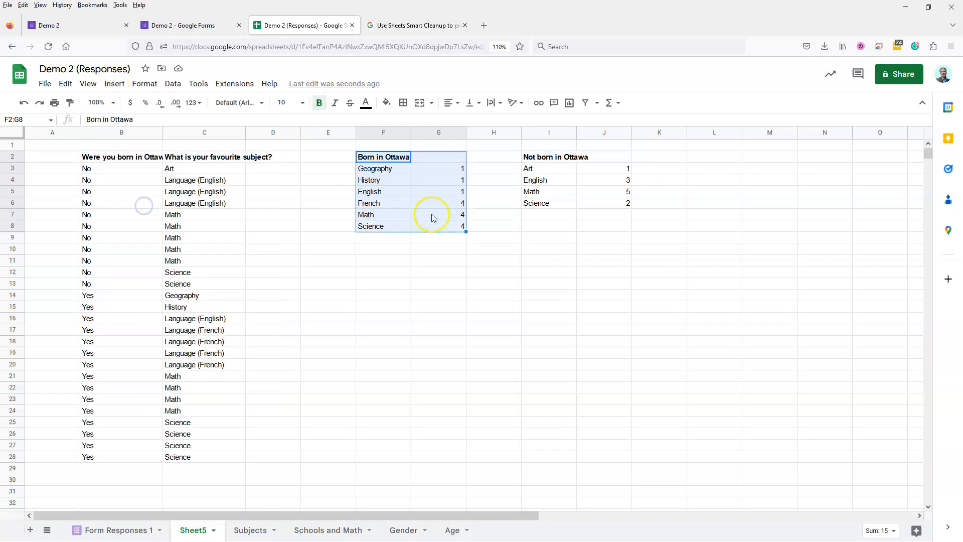
drag(463, 232, 528, 295)
drag(600, 277, 386, 371)
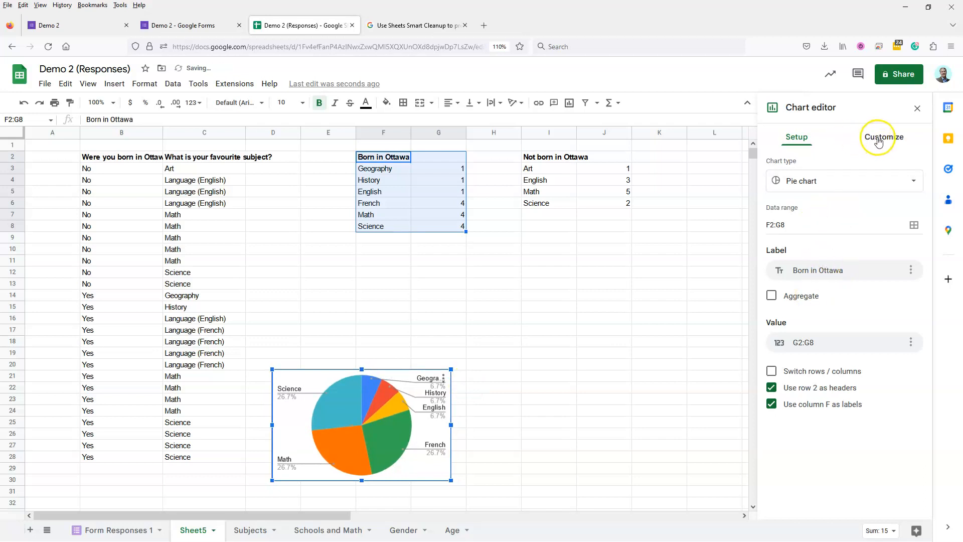
- Set the pie chart's title to "Born in Ottawa"
click(444, 378)
click(456, 396)
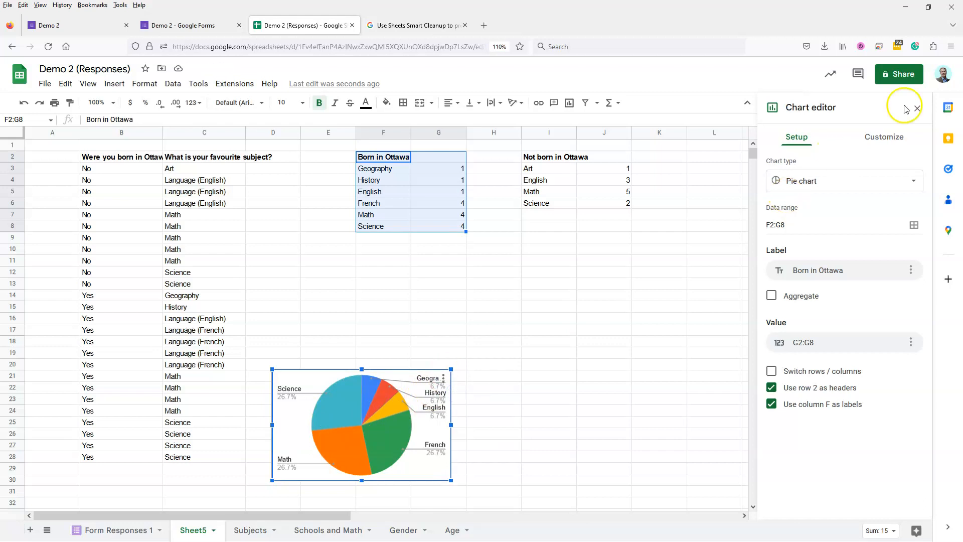
click(888, 136)
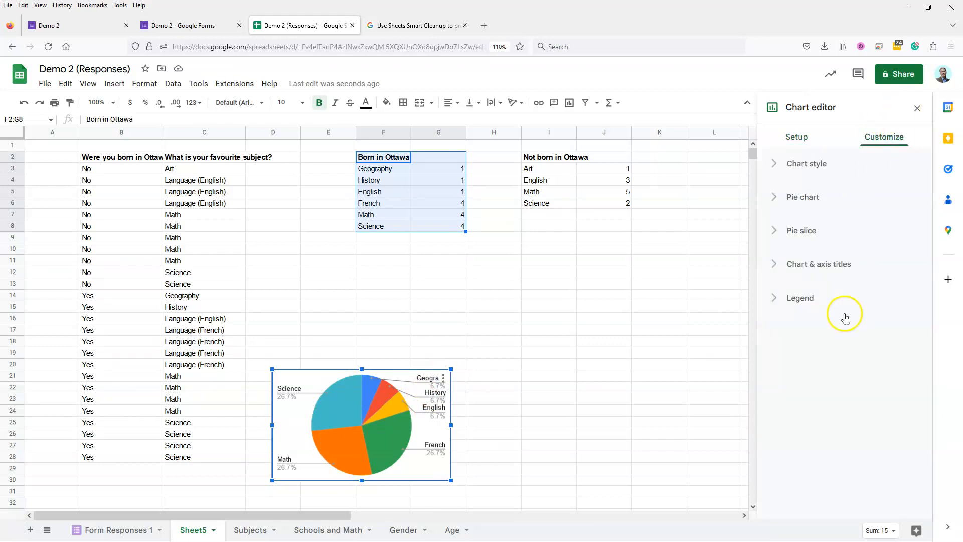
click(776, 263)
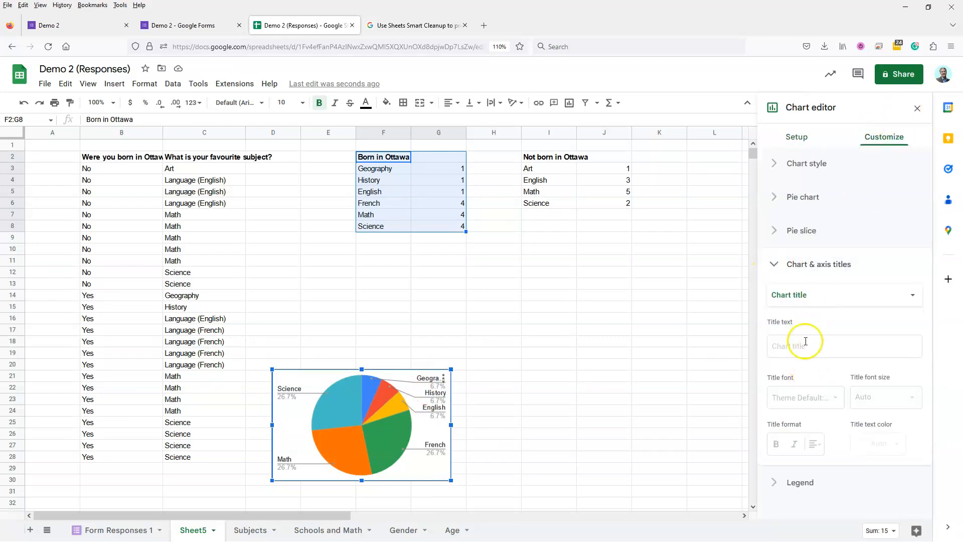
click(782, 347)
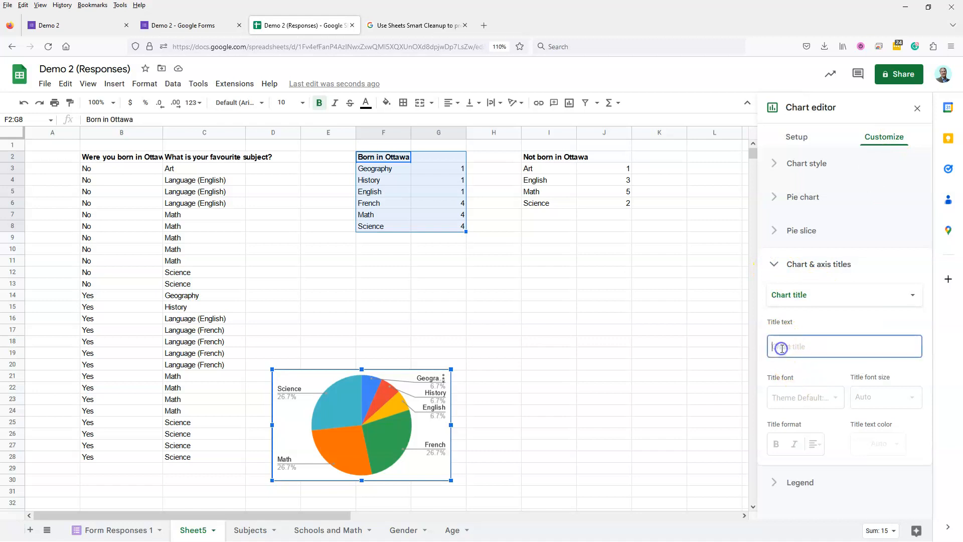
text(Born )
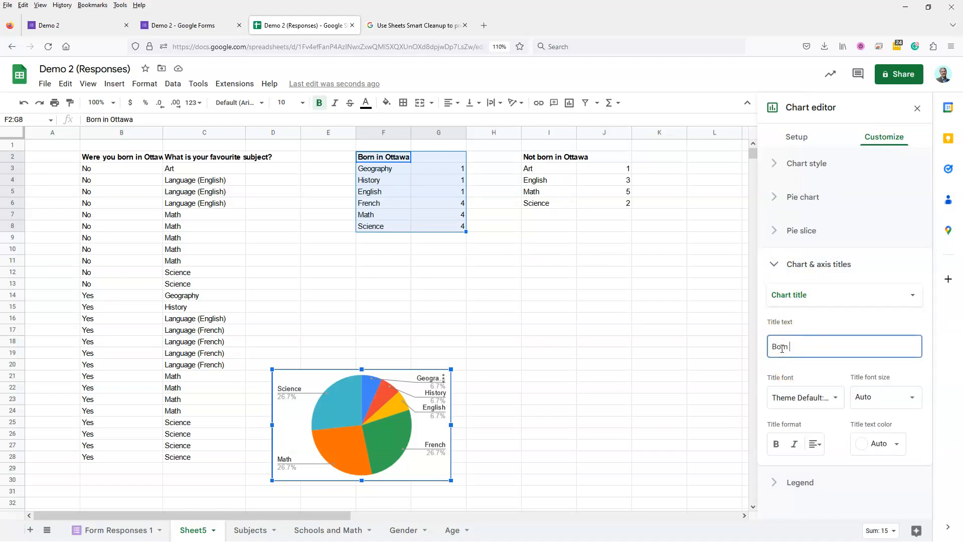
text(in Ottawa)
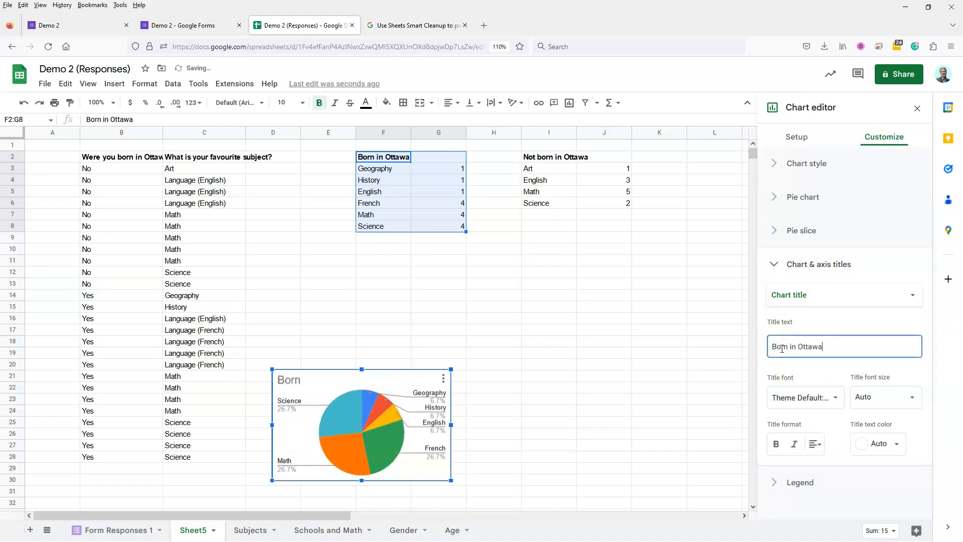
- Insert a pie chart of I2:J6, sized to match the Born in Ottawa chart and placed directly above it
click(537, 158)
drag(554, 181, 612, 202)
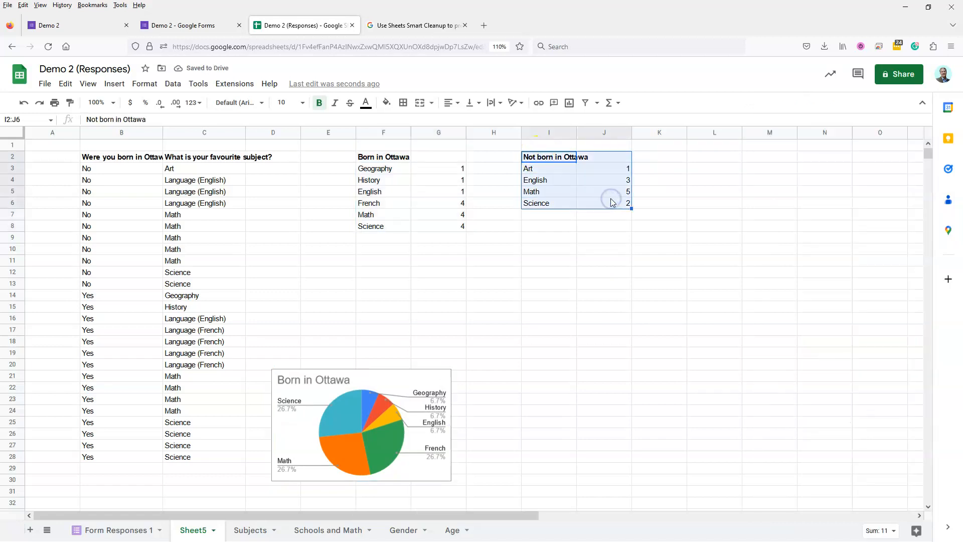
click(115, 84)
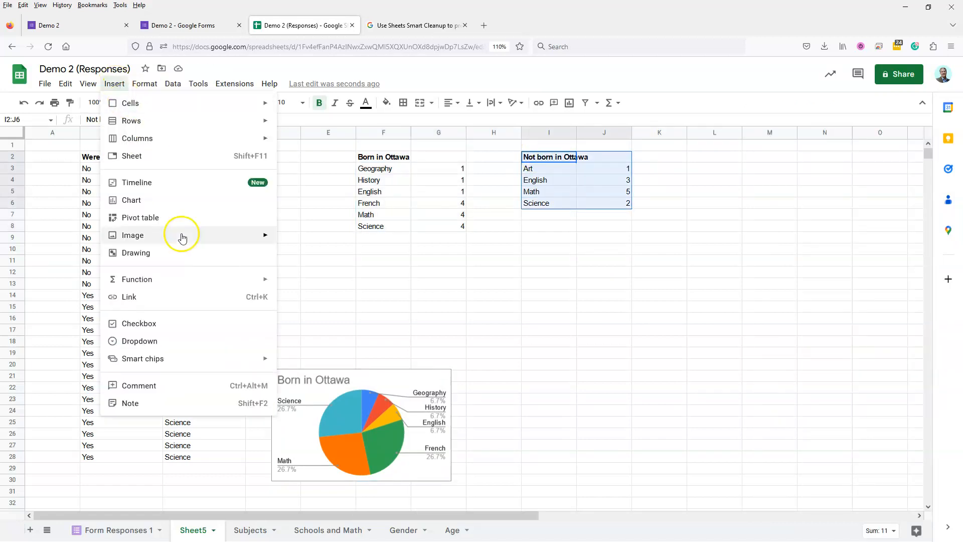
click(147, 204)
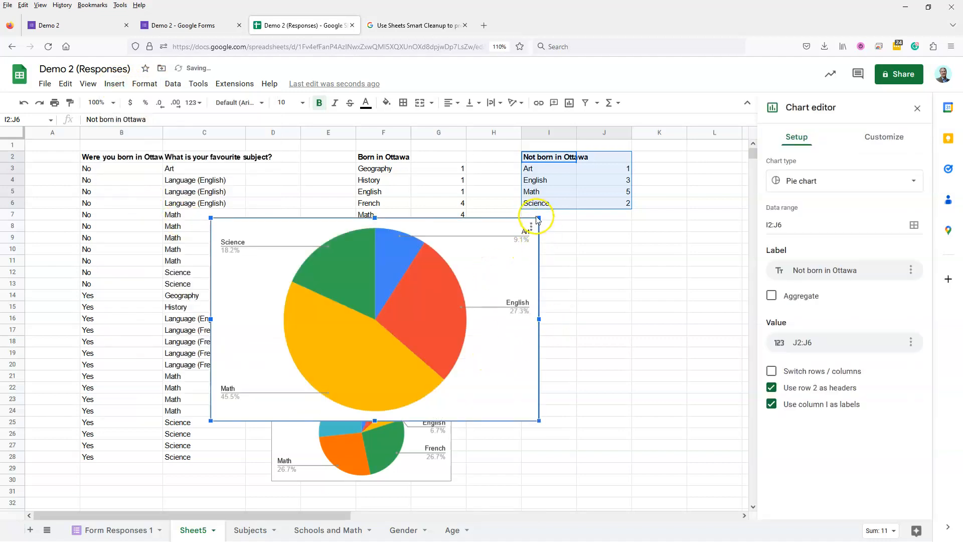
drag(538, 218, 358, 330)
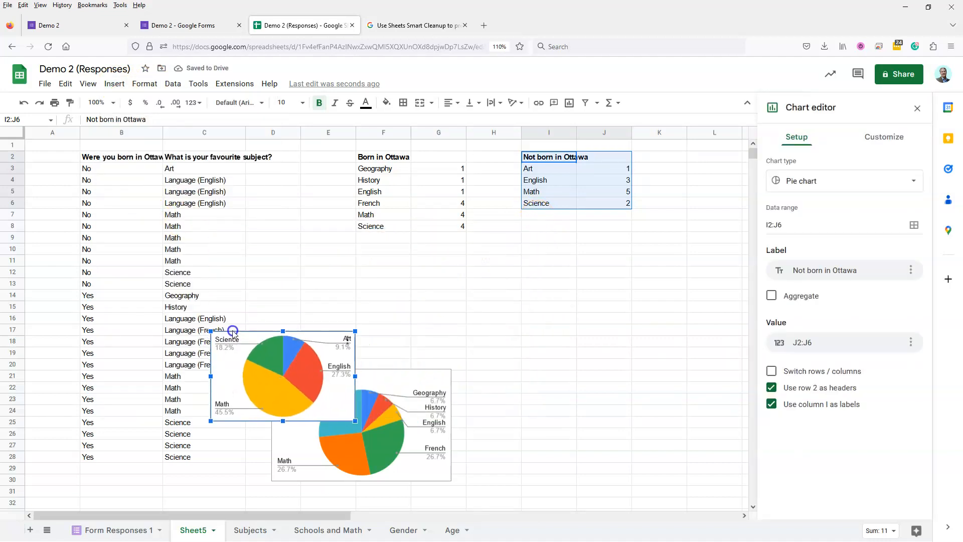
drag(356, 409, 416, 356)
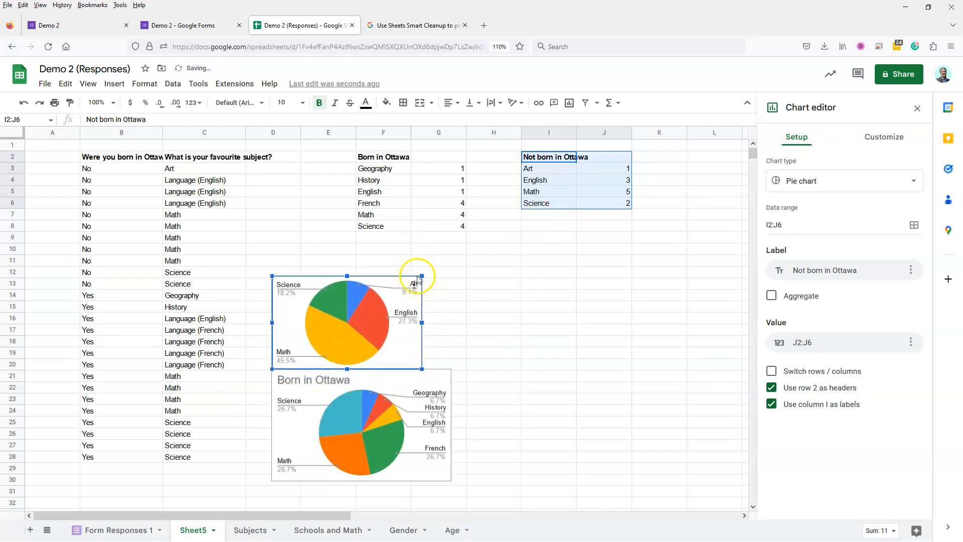
drag(422, 276, 451, 258)
- Title the second pie chart "Not Born in Ottawa" and move each chart beneath its own table
click(443, 266)
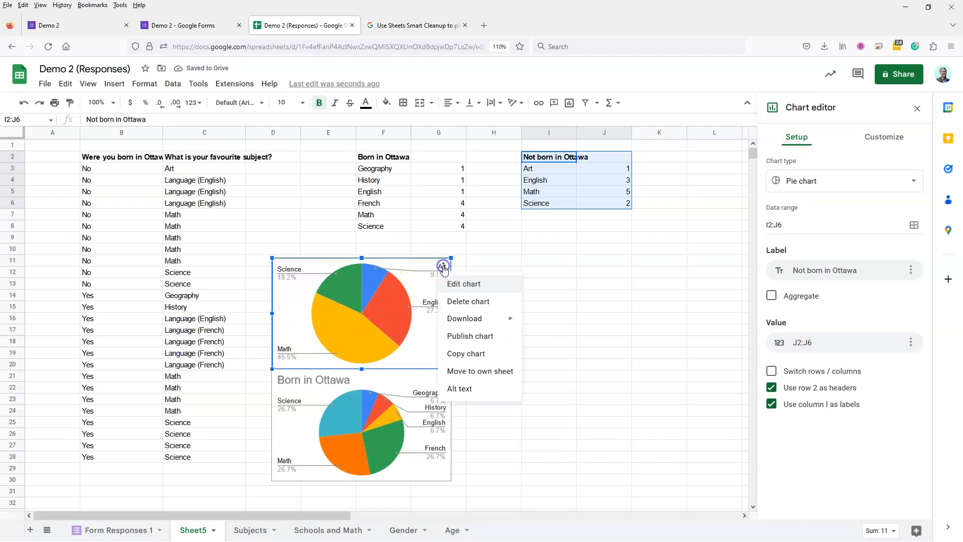
click(461, 284)
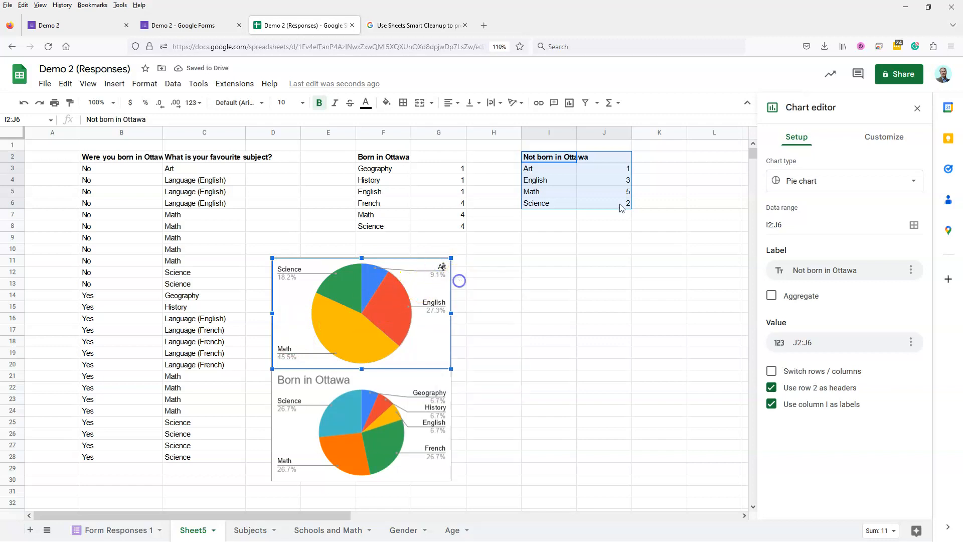
click(880, 138)
click(773, 263)
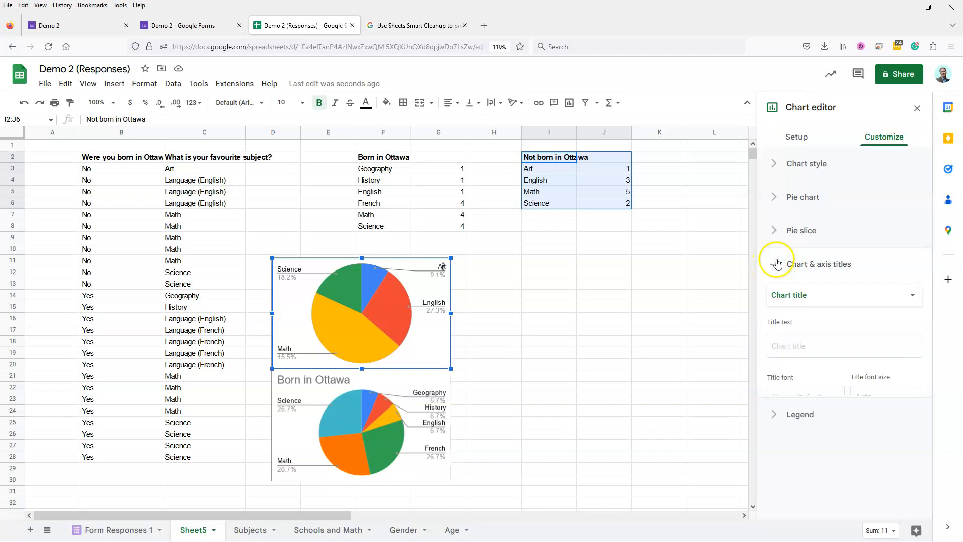
click(792, 346)
text(No t Born in Ottawa)
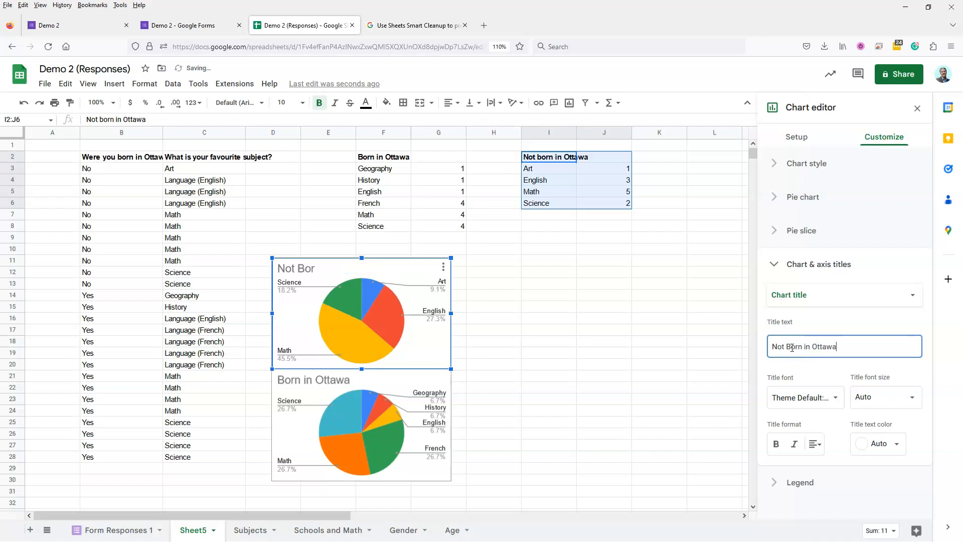
drag(392, 273, 644, 253)
drag(424, 379, 453, 244)
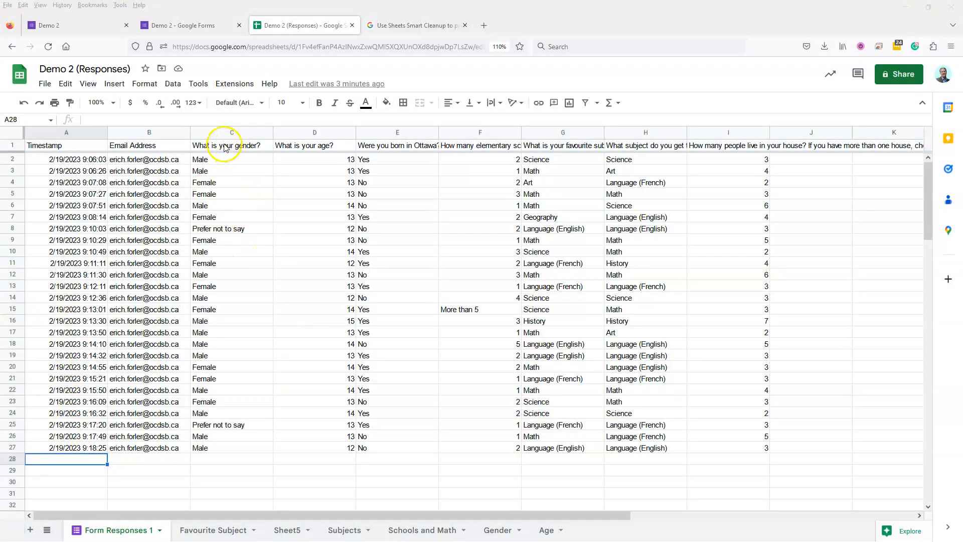
- Copy columns C to G, from gender to favourite subject, of Form Responses 1 into a new sheet
click(227, 145)
drag(230, 133, 563, 150)
key(ctrl+c)
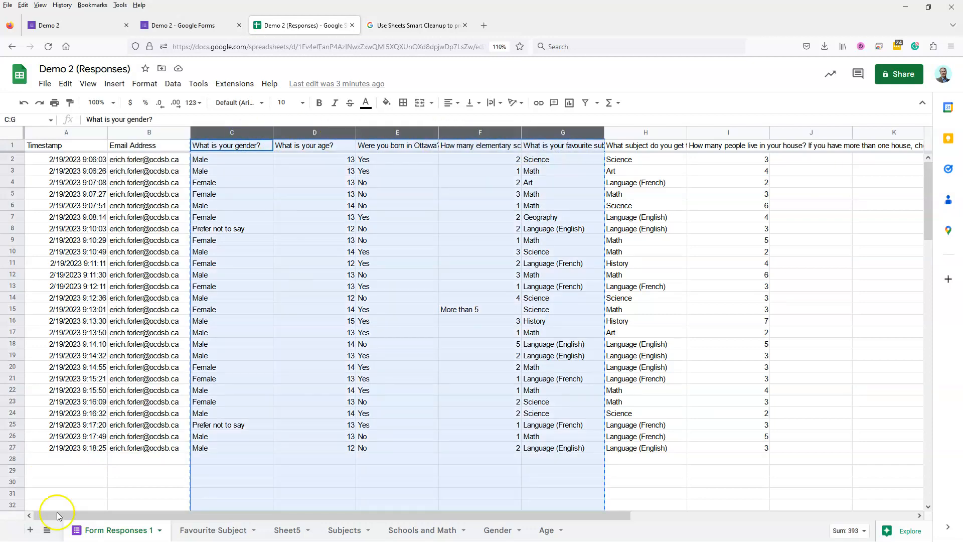
click(30, 530)
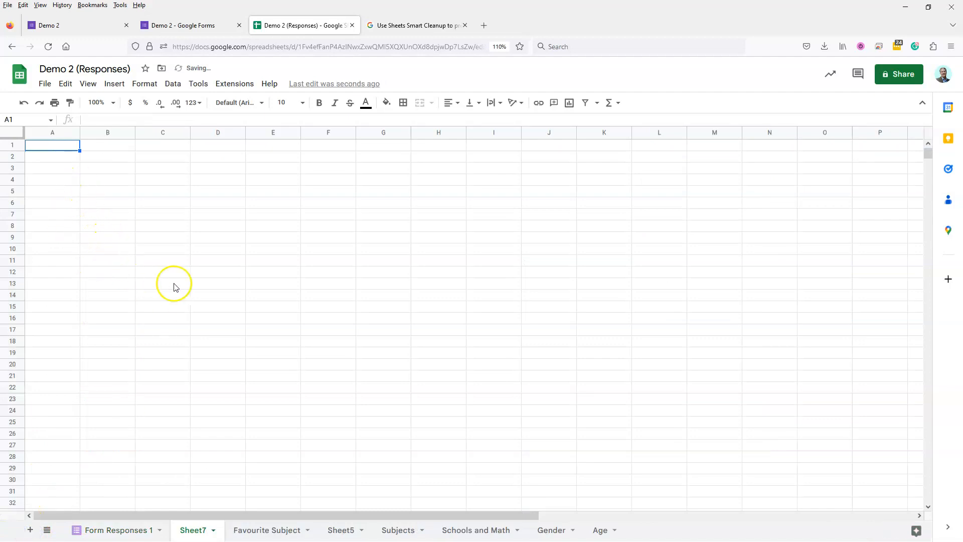
key(ctrl+v)
- Delete the age, born in Ottawa and elementary schools columns B to D, keeping gender and favourite subject
click(154, 132)
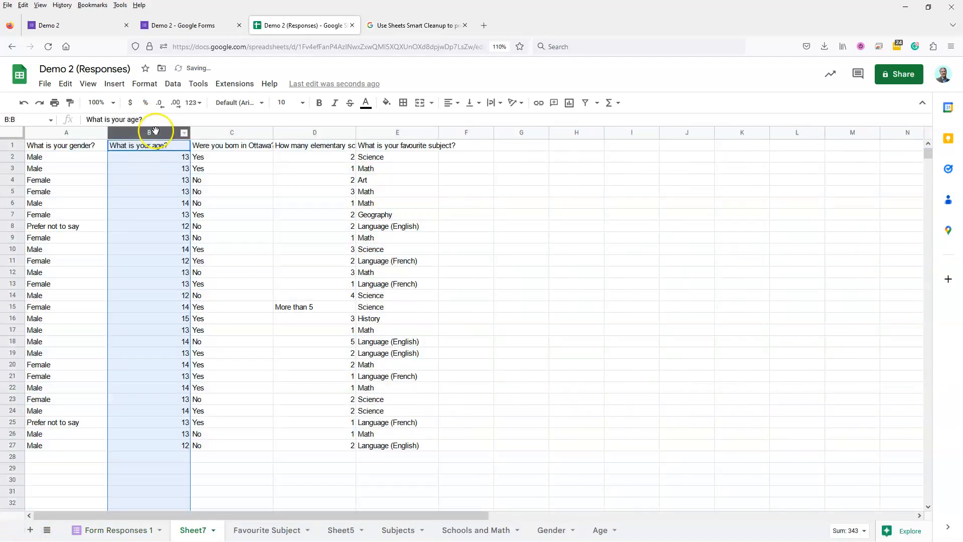
click(145, 237)
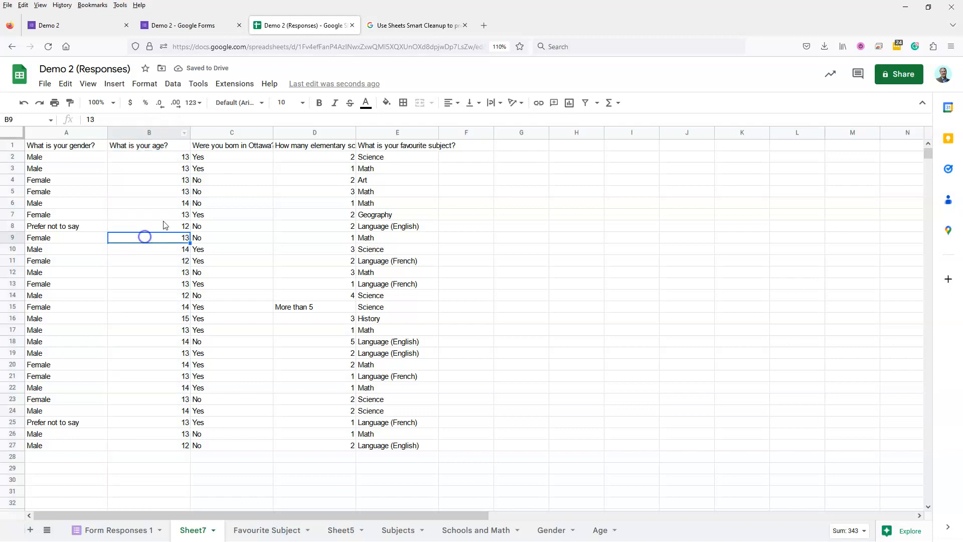
drag(314, 136, 168, 136)
right_click(169, 138)
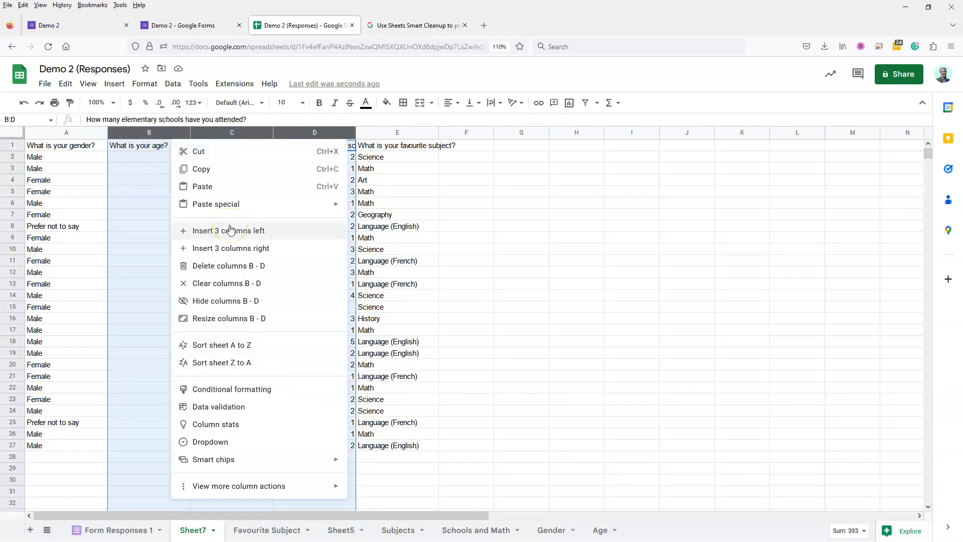
click(231, 266)
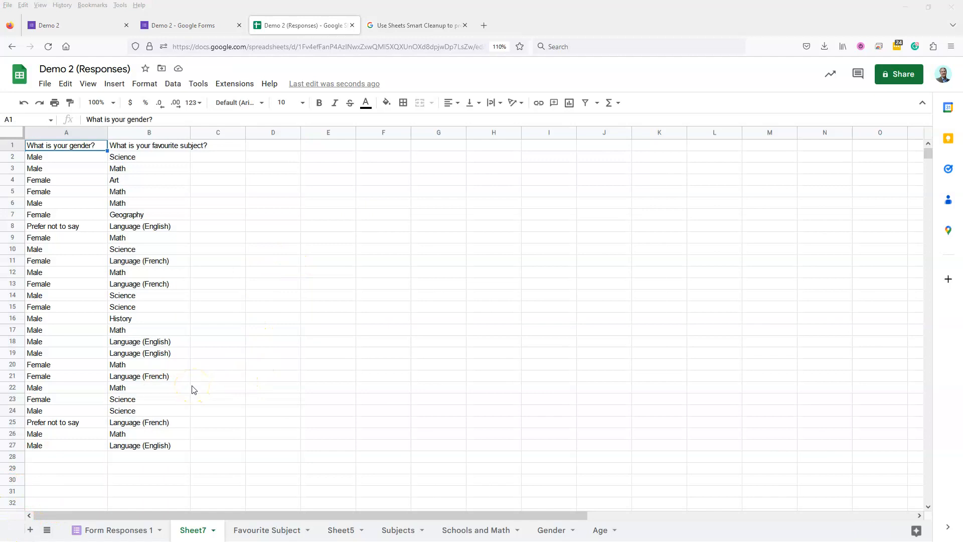
- Bold the gender and favourite subject headers in A1:B1
drag(94, 146, 95, 146)
key(shift+Up)
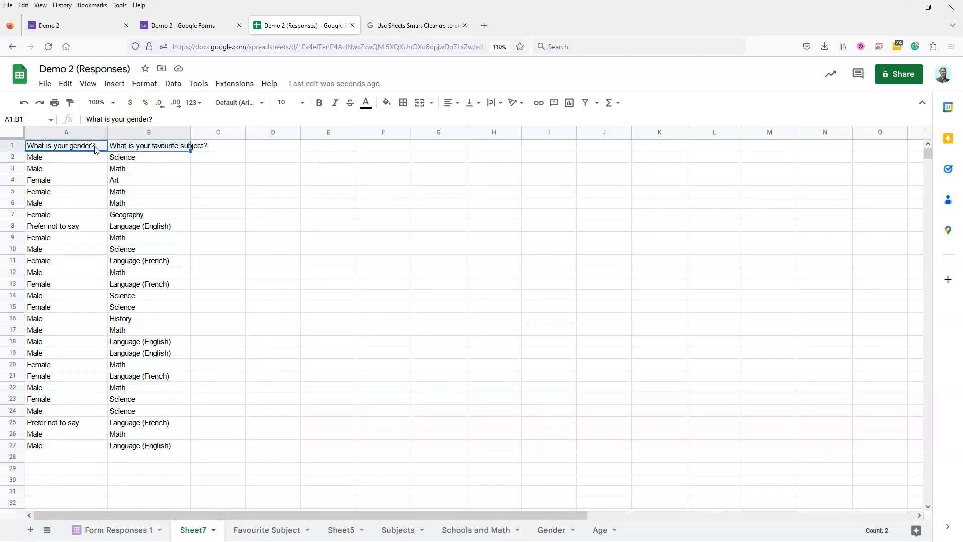
key(ctrl+b)
key(Down)
- Sort the responses in A2:B27 by column A and then by column B, both A to Z
click(56, 158)
drag(56, 158, 126, 446)
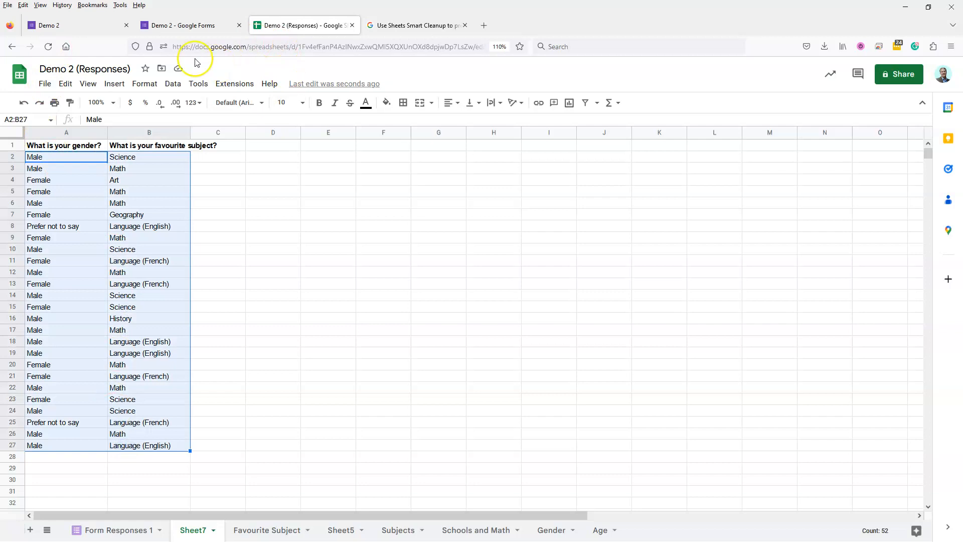
click(142, 85)
click(126, 91)
click(173, 84)
click(173, 84)
mouse_move(225, 123)
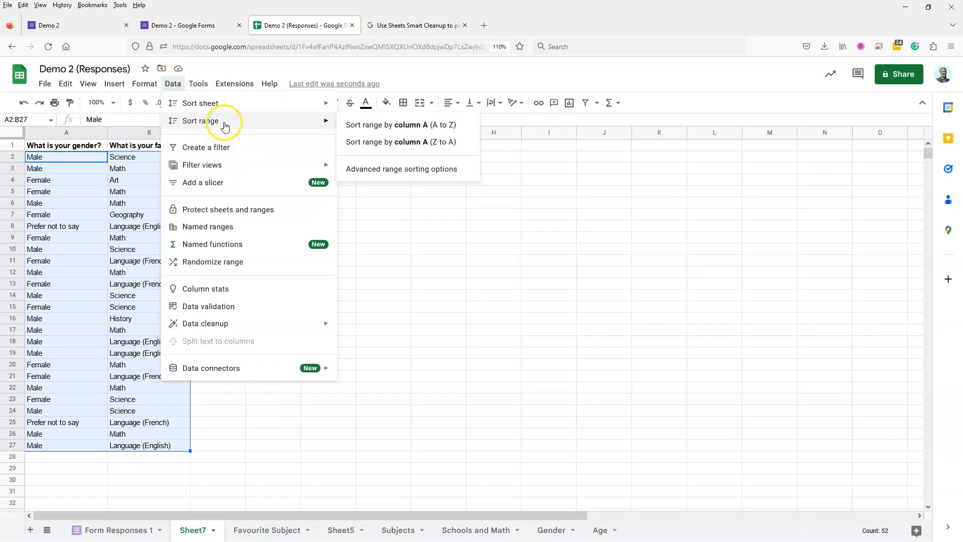
click(372, 171)
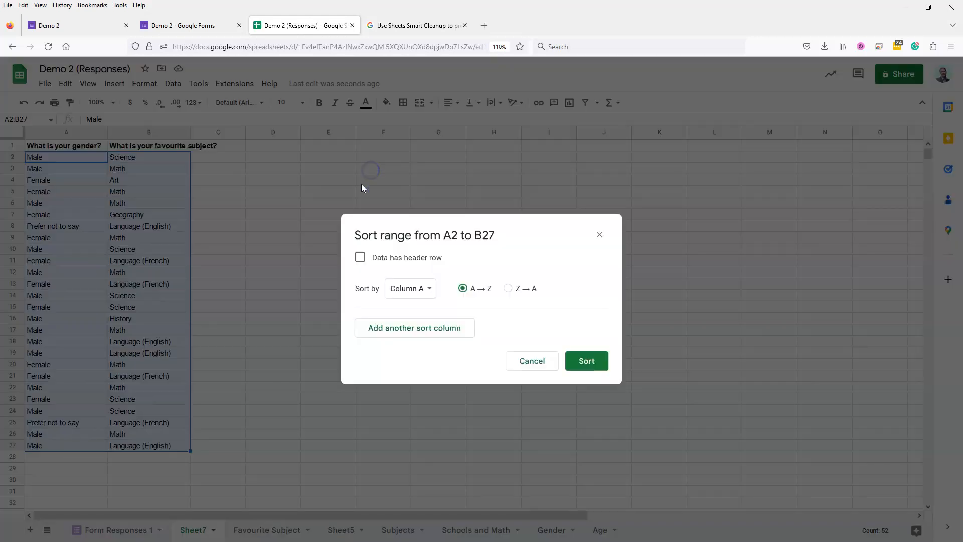
click(420, 342)
click(588, 403)
click(133, 215)
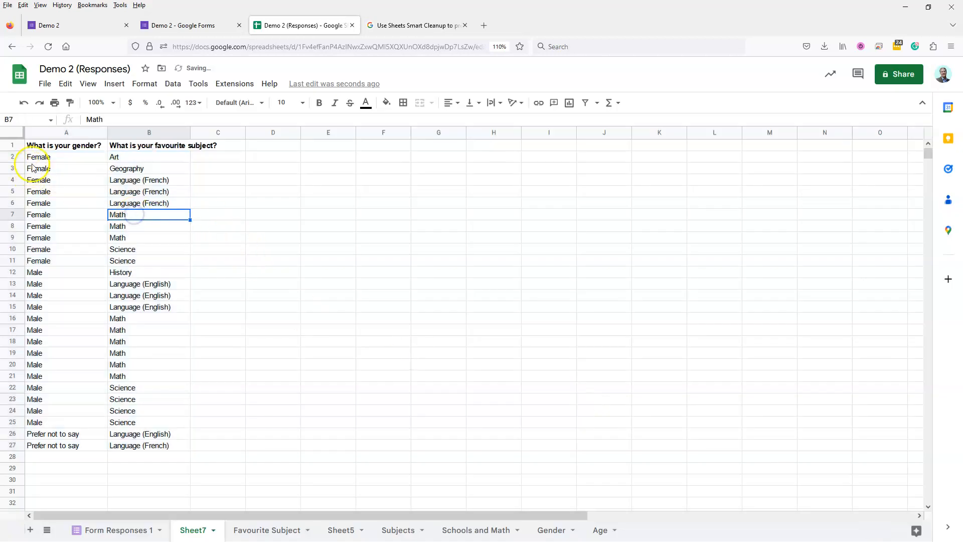
- Examine the sorted gender groups in column A and the Math answers of the female and male respondents
drag(33, 156, 52, 448)
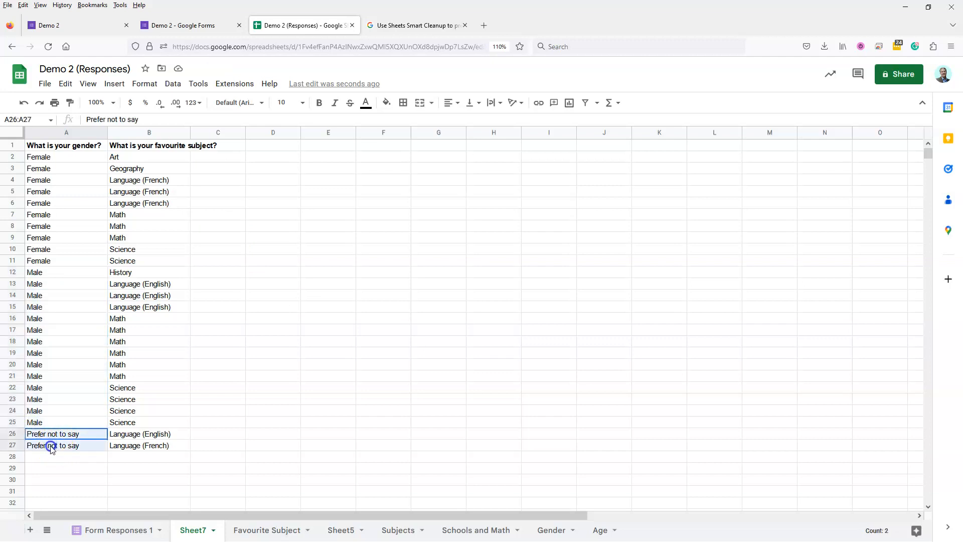
click(214, 203)
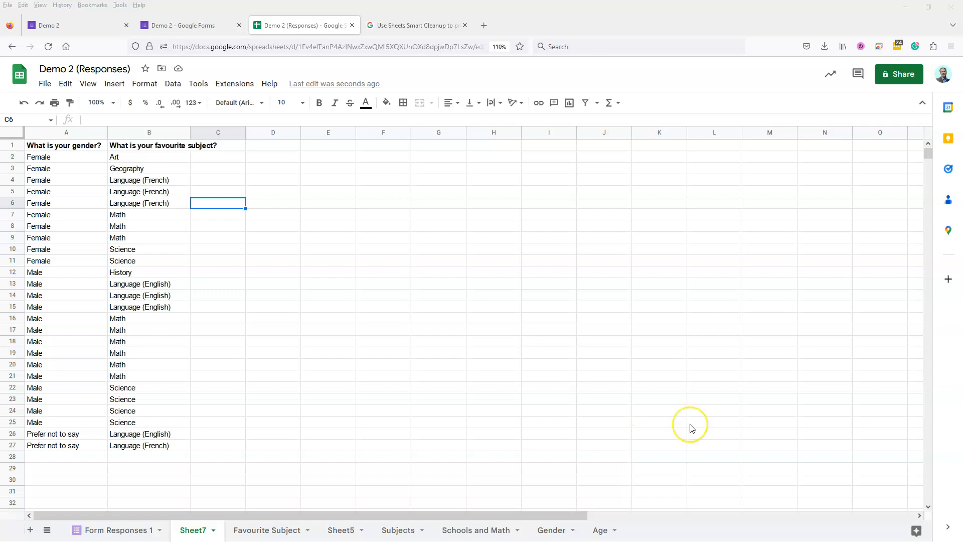
drag(61, 157, 75, 261)
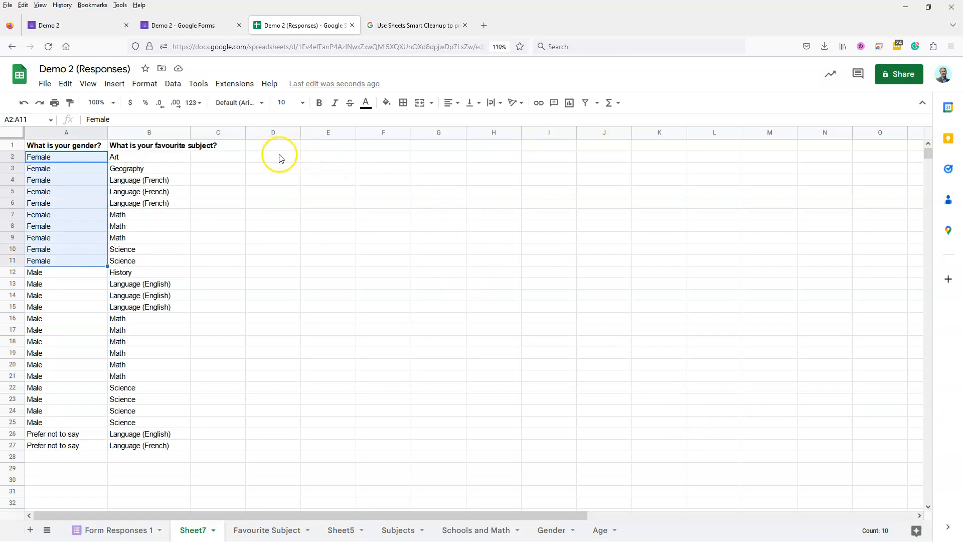
drag(121, 216, 119, 240)
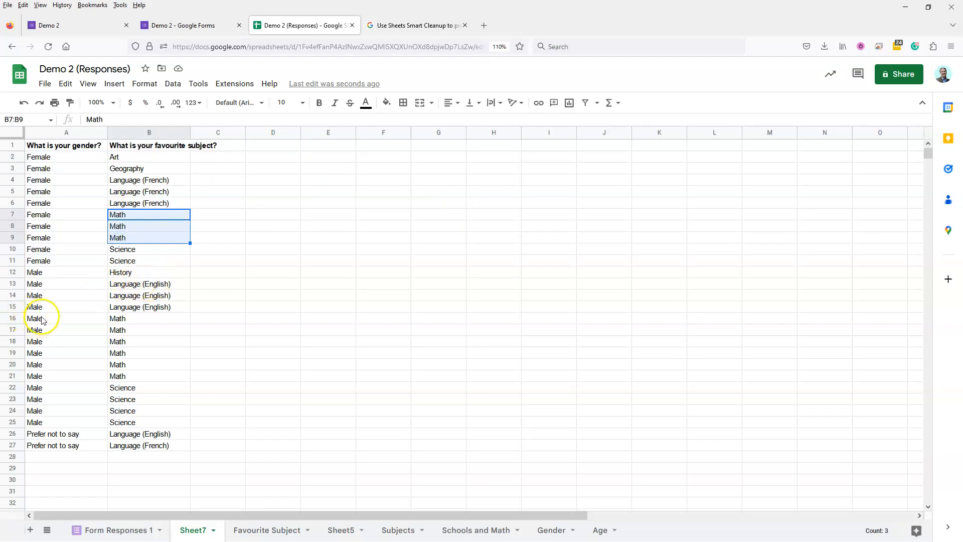
drag(35, 271, 43, 422)
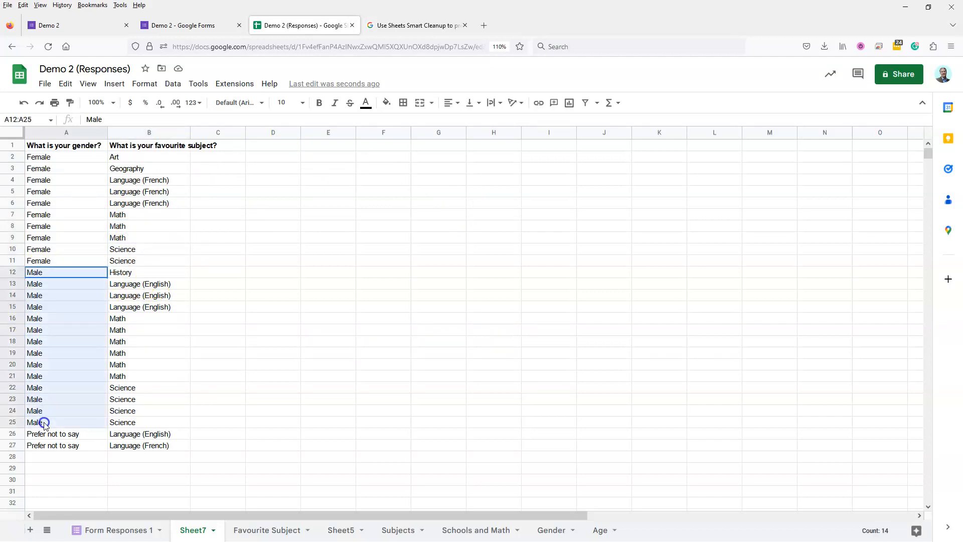
drag(124, 319, 122, 376)
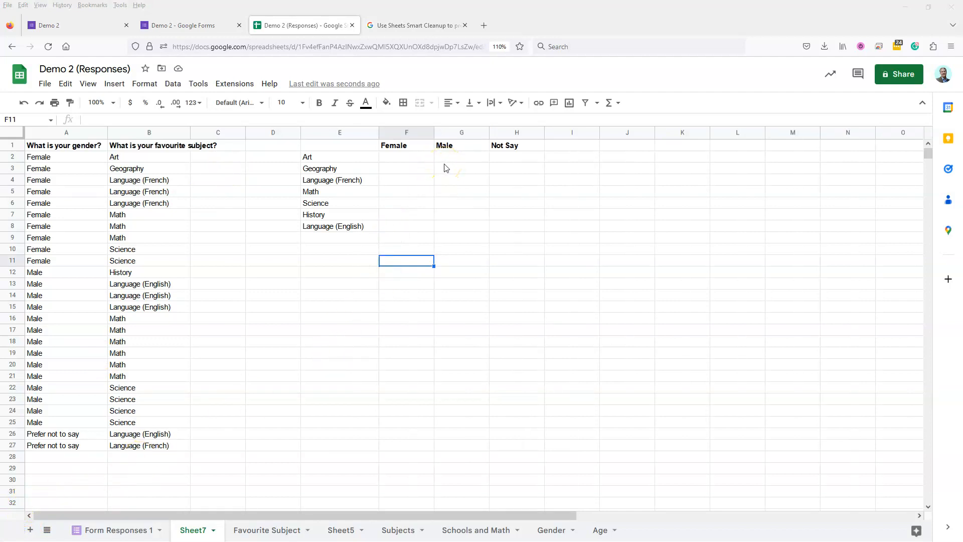
- Fill the Female column F2:F8 with the subject counts 1, 1, 3, 3, 2, 0 and 0
click(123, 157)
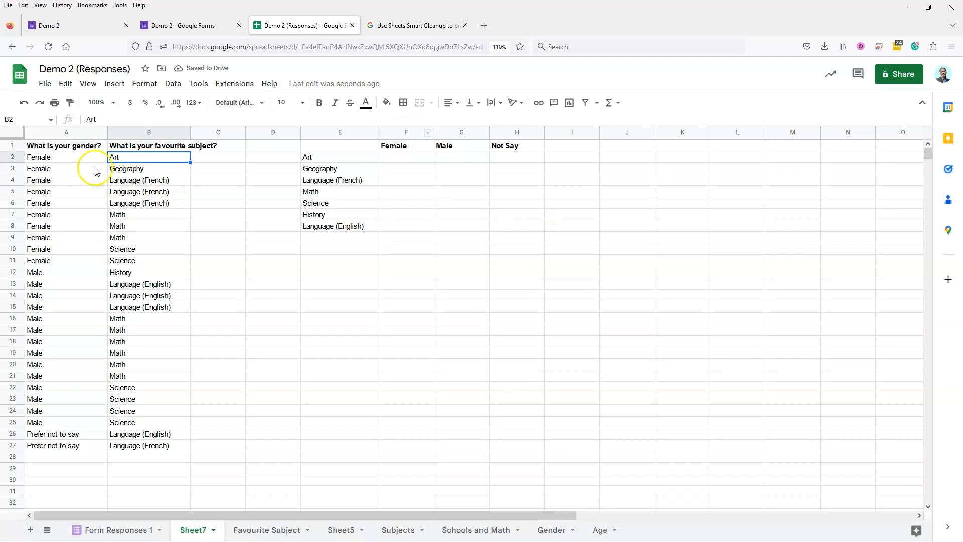
click(69, 158)
click(127, 158)
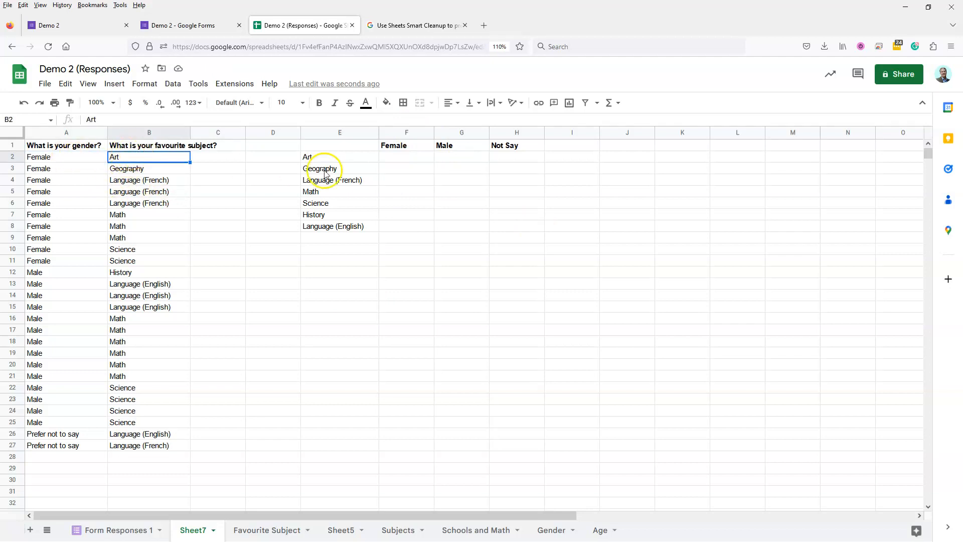
click(407, 158)
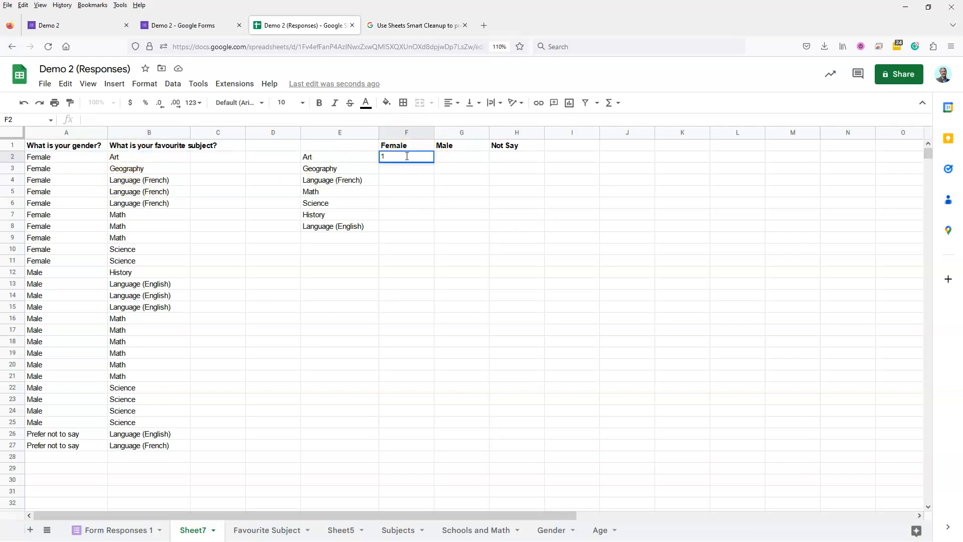
key(Return)
text(1)
key(Return)
text(3)
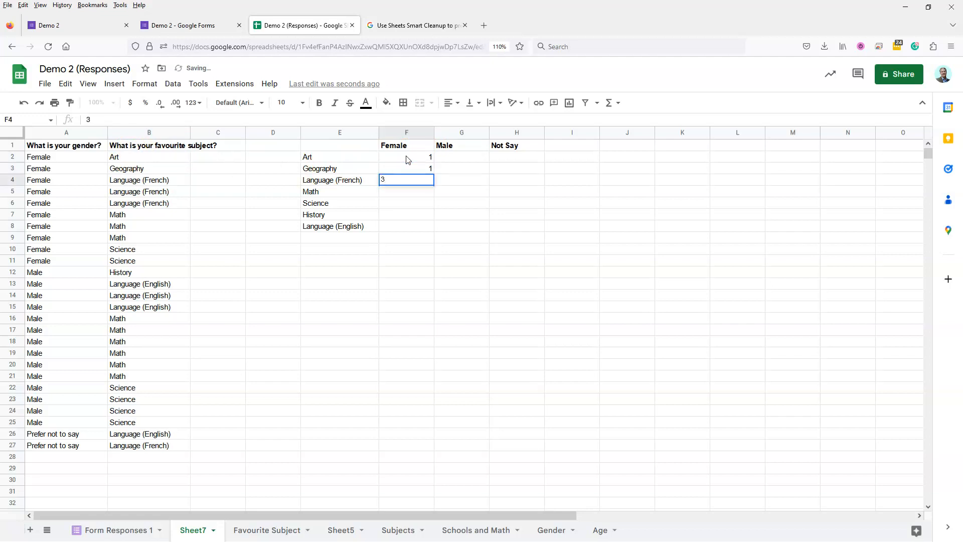
key(Return)
key(Return)
text(2)
key(Return)
text(0)
key(Return)
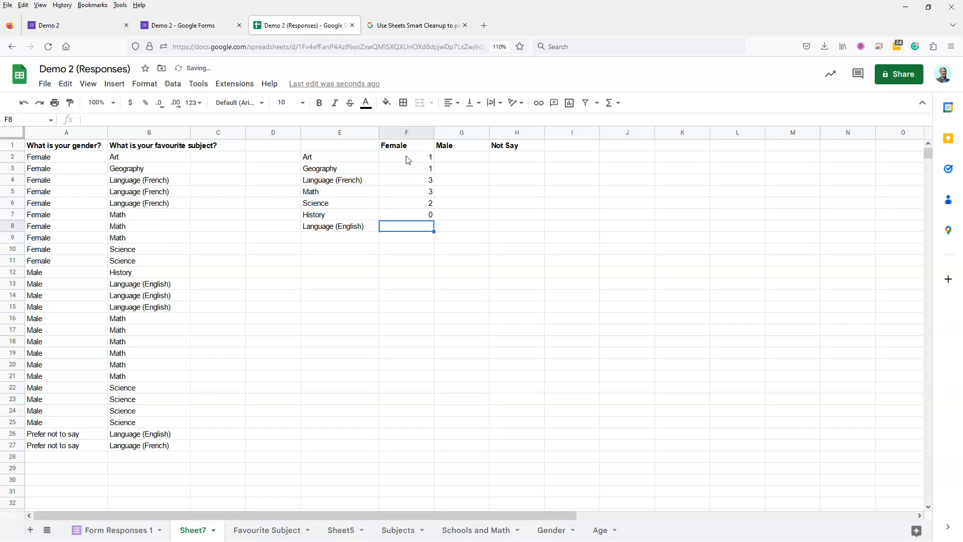
key(Return)
- Fill the Male column G2:G8 with the subject counts 0, 0, 0, 6, 4, 1 and 3
key(Right)
key(Up)
key(Up)
key(Up)
key(Up)
key(Up)
key(Up)
key(Up)
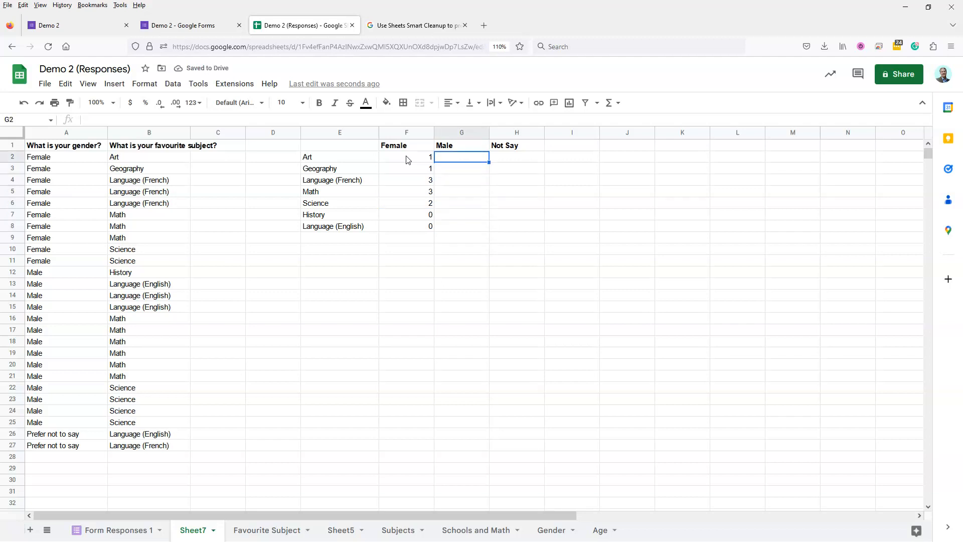
text(0)
key(Return)
text(0)
key(Return)
text(0)
key(Return)
text(6)
key(Return)
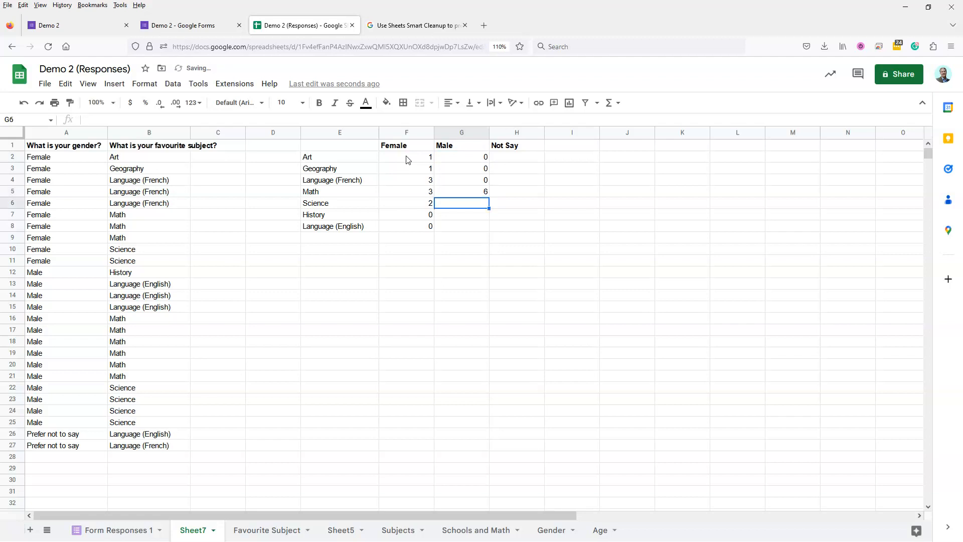
text(4)
key(Return)
text(1)
key(Return)
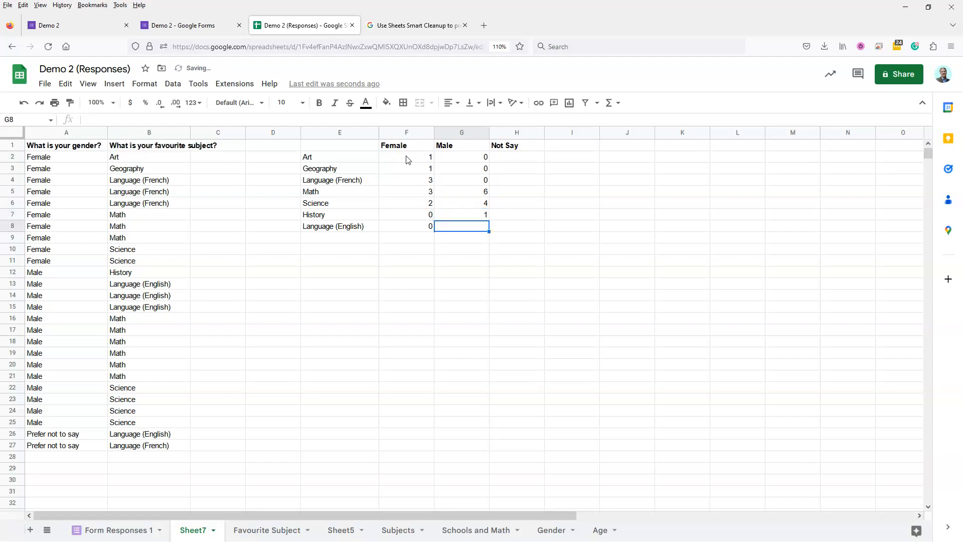
key(Return)
- Enter 1 in the Not Say column for both Language (English) and Language (French)
key(Up)
key(Right)
text(1)
key(Return)
key(Up)
key(Up)
key(Up)
key(Up)
key(Up)
text(1)
key(Return)
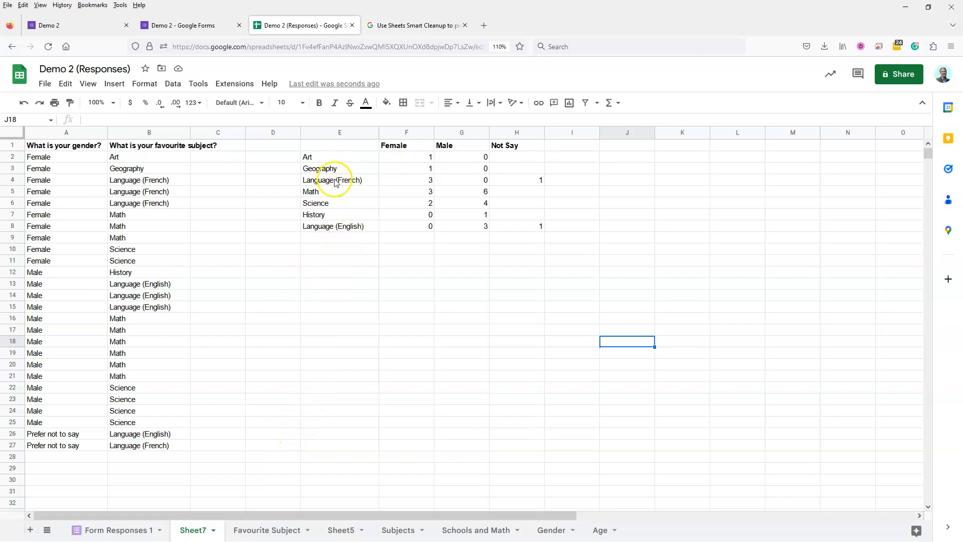
- Label E9 "Total" and sum the Female counts in F9 with =SUM(F2:F8)
click(327, 240)
text(Total)
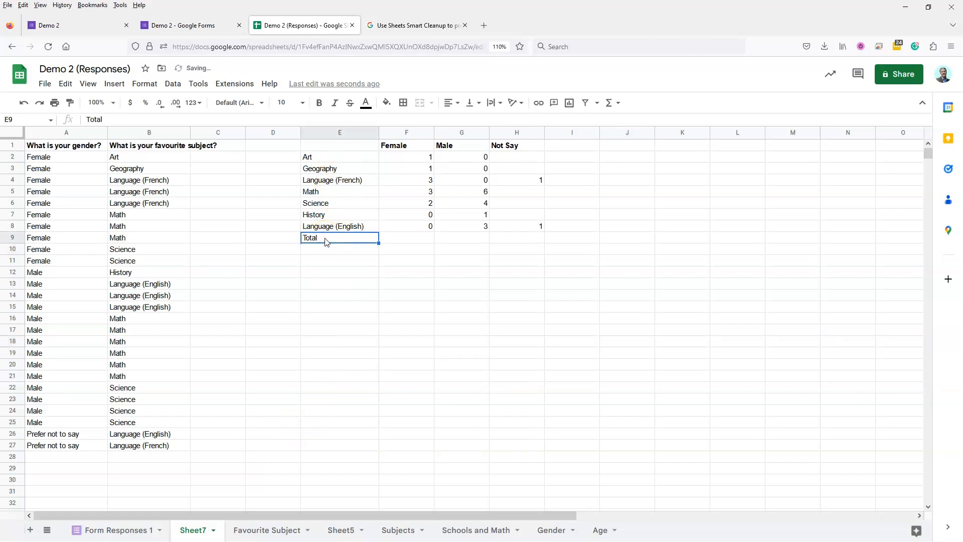
key(Tab)
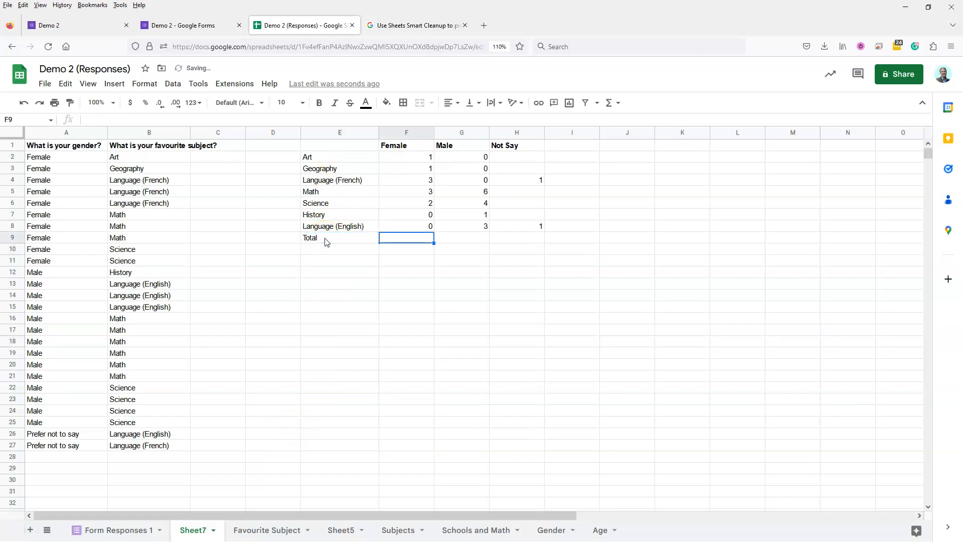
text(=su)
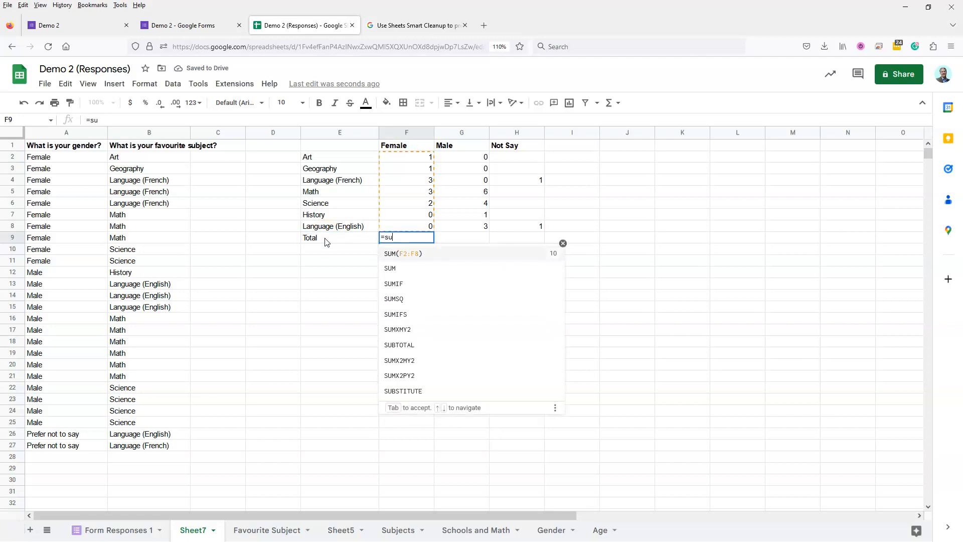
key(Tab)
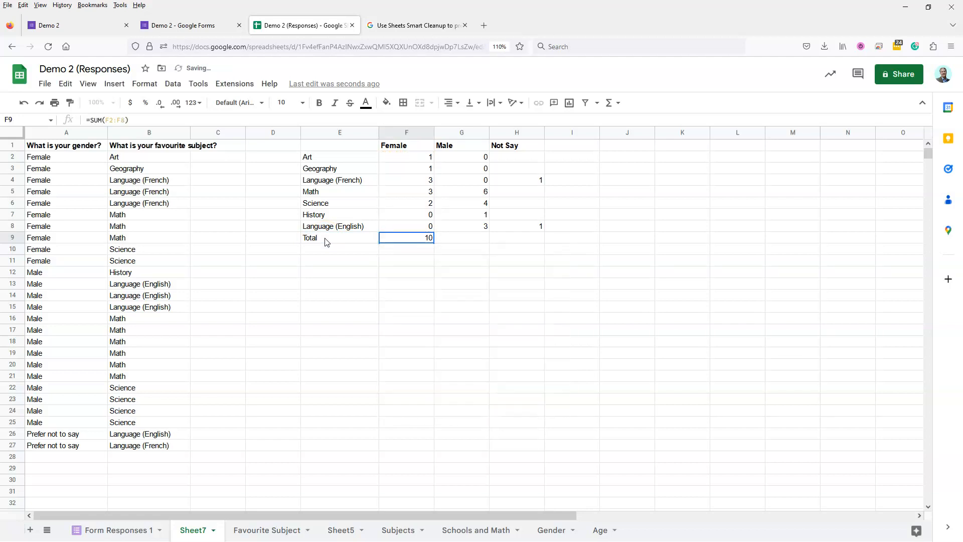
- Copy the Female total formula across to G9:H9 for the Male and Not Say columns
key(ctrl+c)
key(Right)
key(shift+Right)
key(ctrl+v)
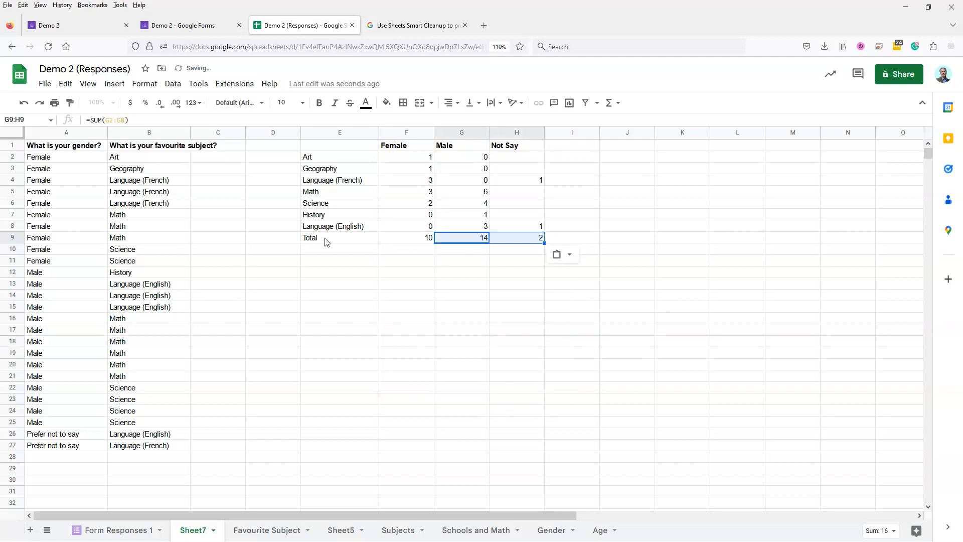
- Insert a chart of E1:H8, excluding the Total row, and shrink and place it below the table
scroll(271, 133, down, 2)
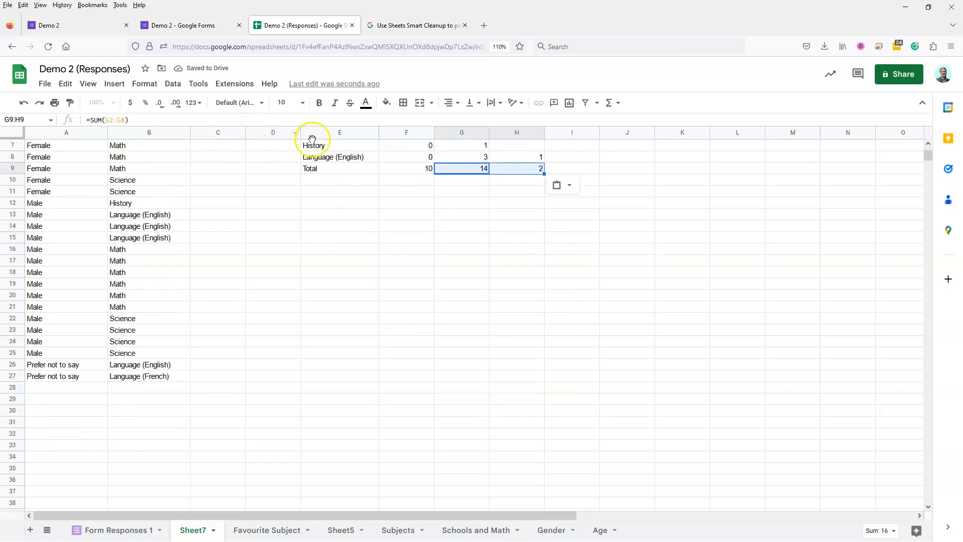
scroll(313, 145, up, 2)
drag(326, 146, 538, 227)
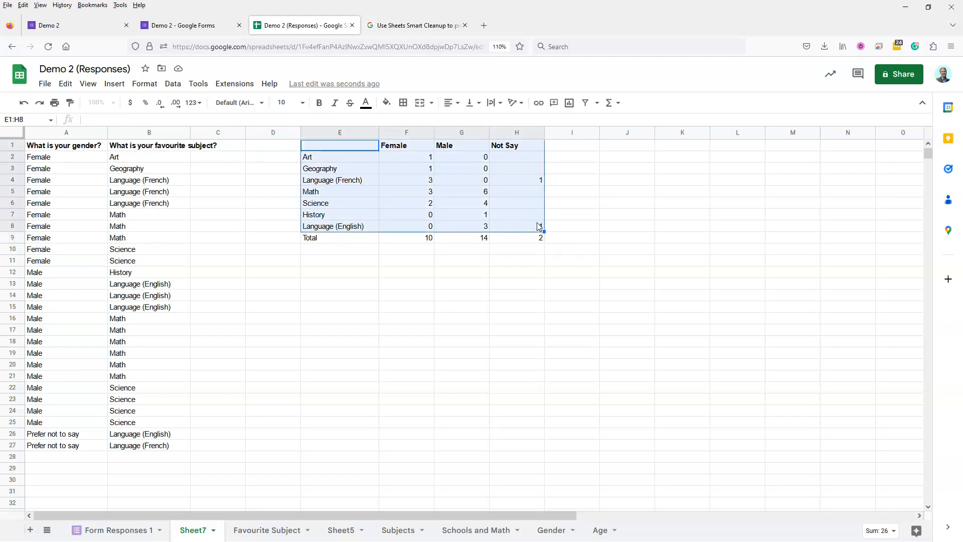
click(115, 84)
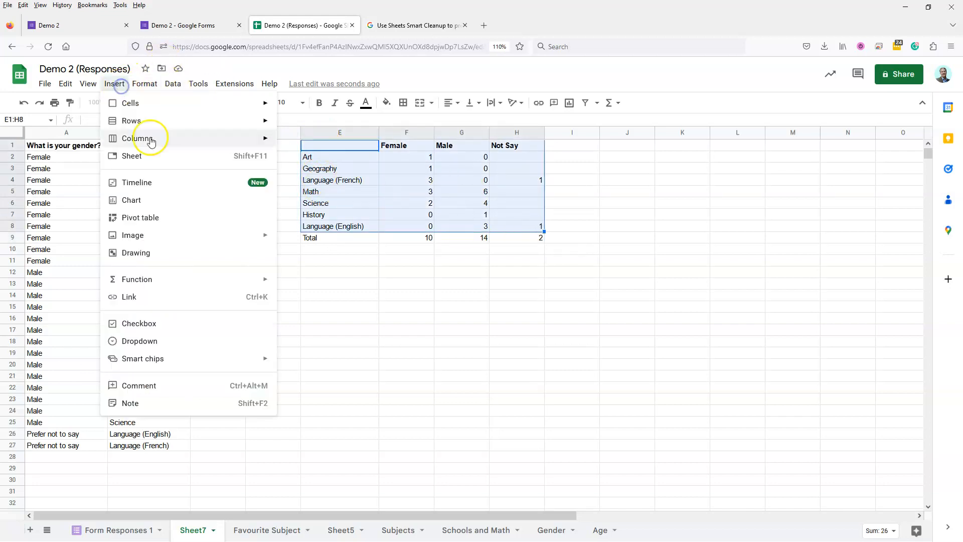
click(168, 206)
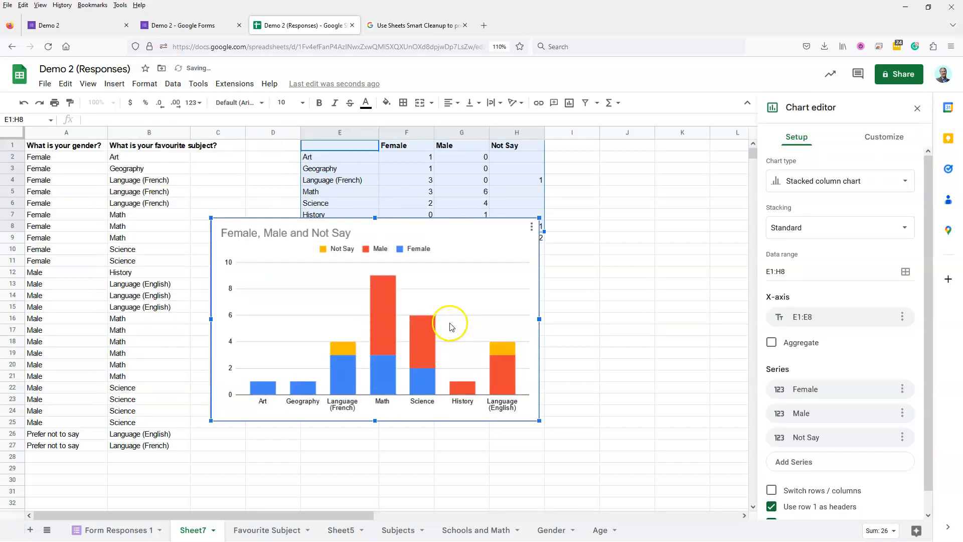
drag(539, 218, 458, 270)
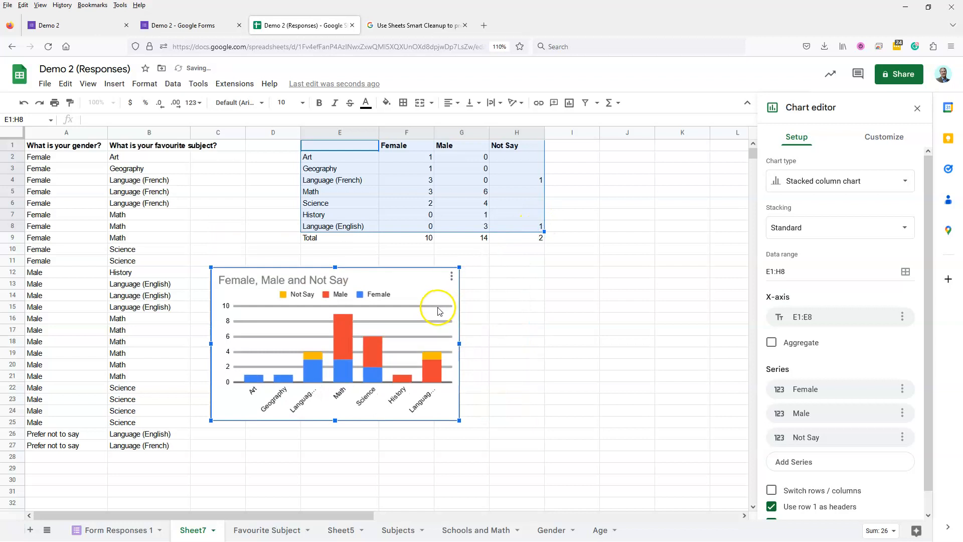
drag(428, 299, 525, 307)
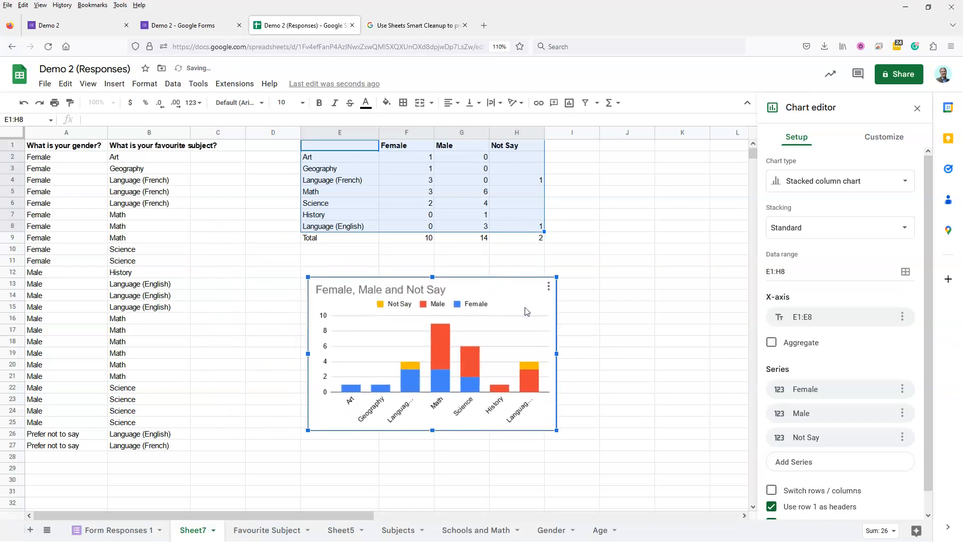
- Change the chart to a non-stacked Column chart and move it up close beneath the table
click(902, 184)
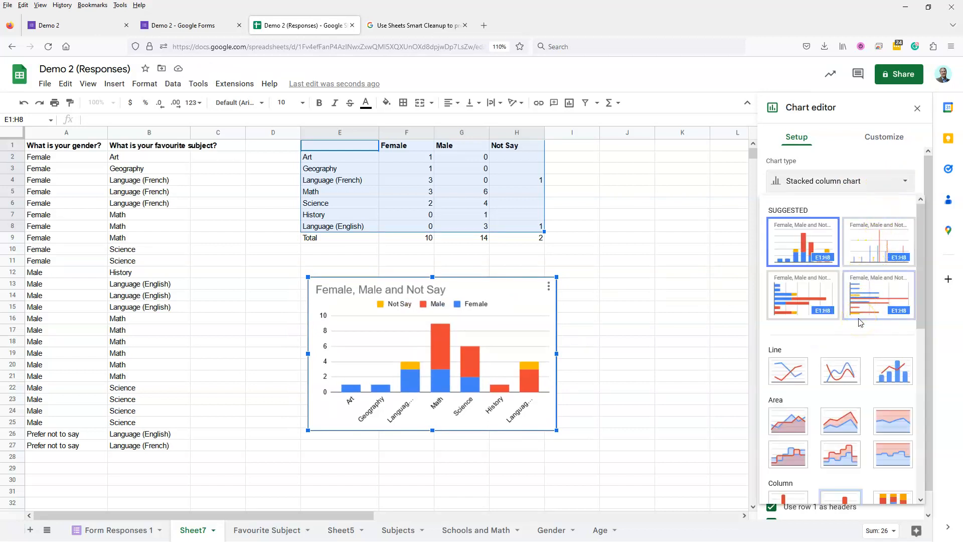
scroll(860, 321, down, 4)
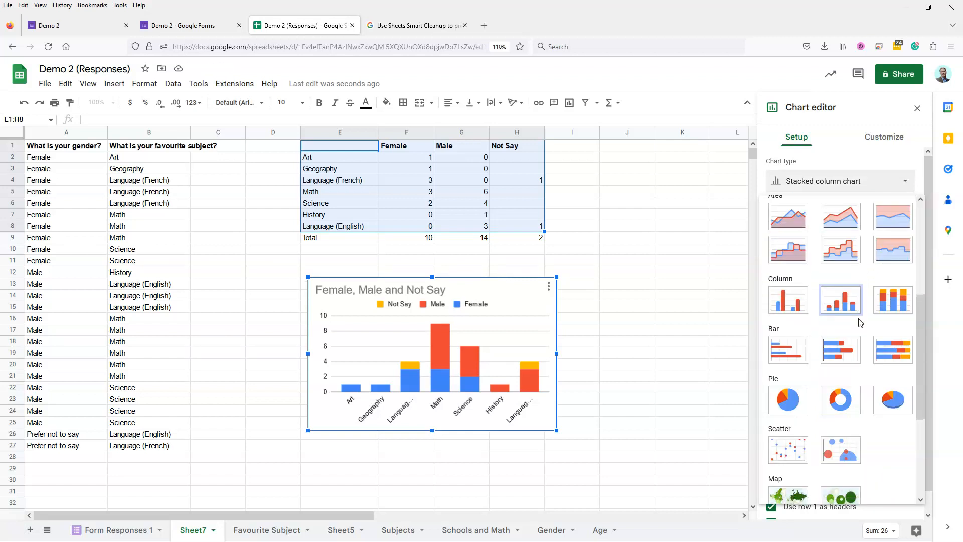
click(786, 307)
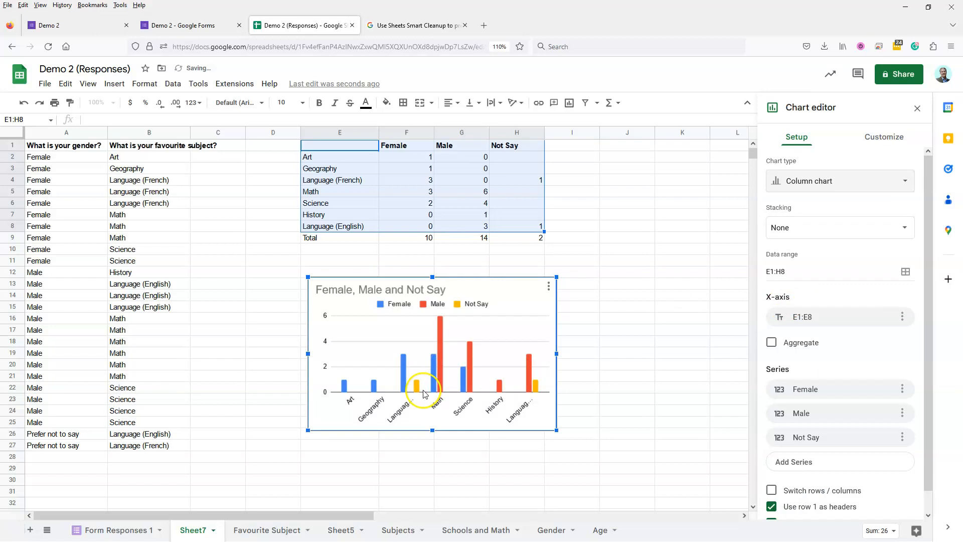
drag(424, 393, 411, 370)
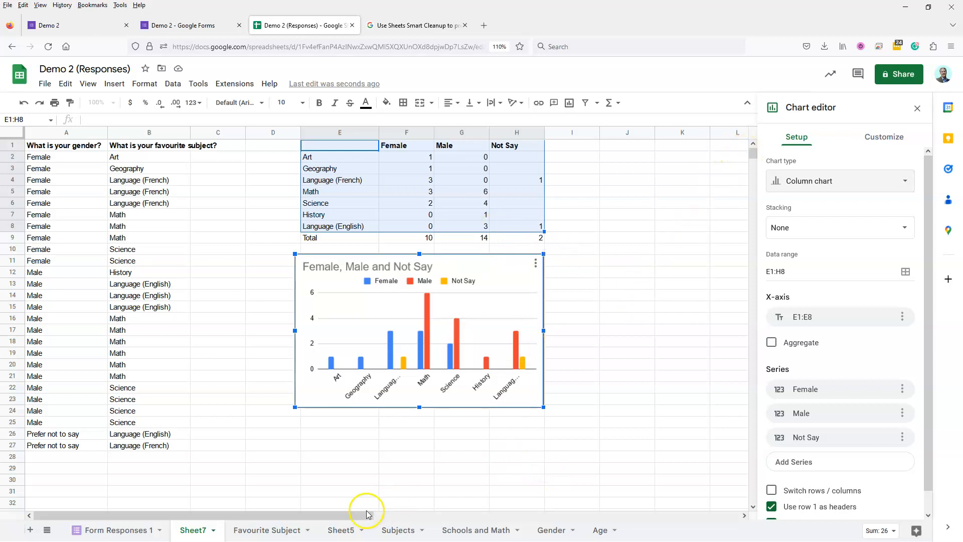
- Add a percentage column after each gender's count column, headed "Female %", "Male %" and "Not Say %"
drag(360, 516, 407, 519)
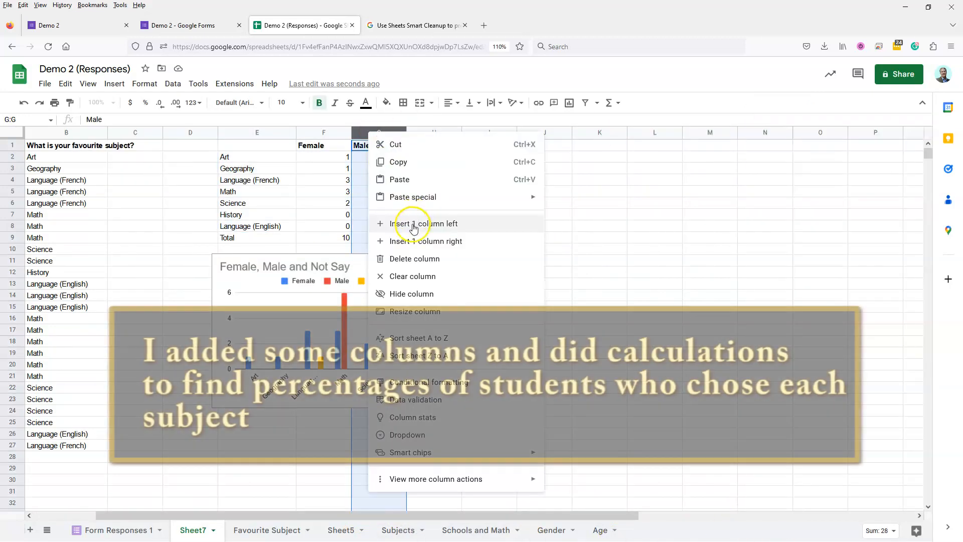
click(413, 223)
click(383, 144)
text(Female %)
key(Tab)
key(Tab)
text(Male %)
key(Tab)
key(Tab)
text(Not Say %)
key(Return)
- Calculate Art's Female share in G2 with =F2/F$9, locking the Total row reference
click(366, 155)
text(=F2/)
click(346, 237)
key(Return)
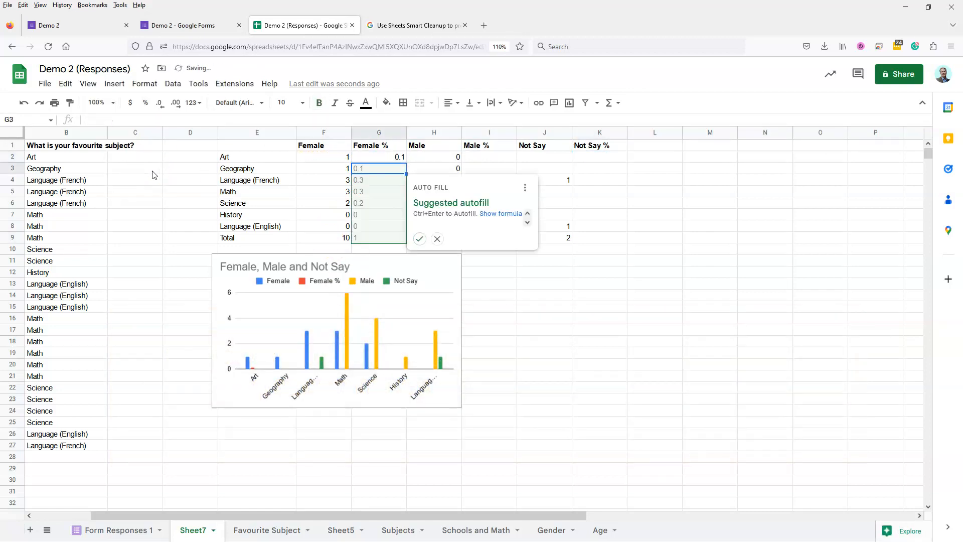
key(Escape)
key(Up)
key(F2)
key(Left)
text($)
key(Return)
- Copy the G2 percentage formula down the Female % column to G3:G8
key(Up)
key(ctrl+c)
key(Down)
key(shift+Down)
key(shift+Down)
key(shift+Down)
key(shift+Down)
key(shift+Down)
key(ctrl+v)
- Copy the G2 percentage formula into the Male % column, I2:I8
key(Up)
key(ctrl+c)
key(Right)
key(Right)
key(shift+Down)
key(shift+Down)
key(shift+Down)
key(shift+Down)
key(shift+Down)
key(shift+Down)
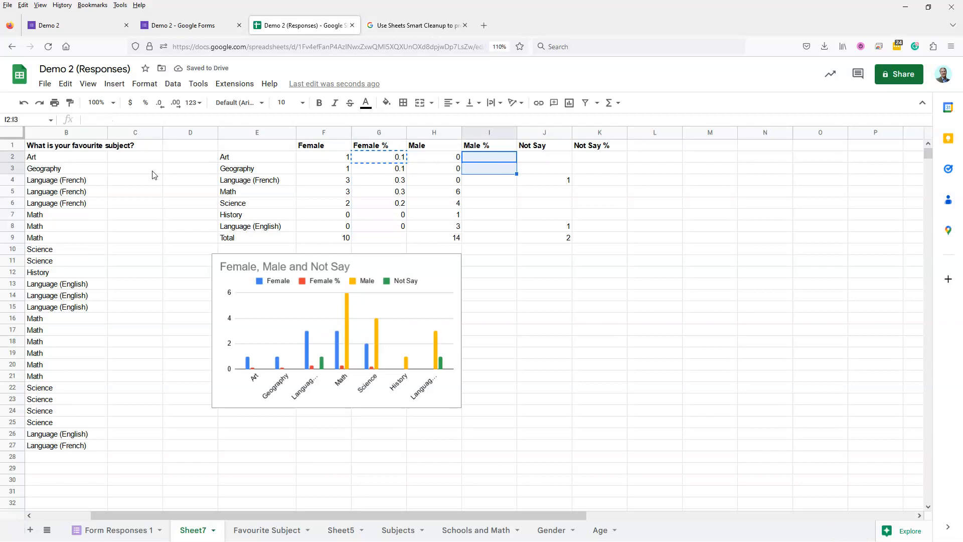
key(ctrl+v)
- Paste the same percentage formula into the Not Say % column, K2:K8
key(shift+Up)
key(shift+Up)
key(shift+Up)
key(shift+Up)
key(shift+Up)
key(shift+Up)
key(Right)
key(Right)
key(shift+Down)
key(shift+Down)
key(shift+Down)
key(shift+Down)
key(shift+Down)
key(shift+Down)
key(ctrl+v)
- Format the Female % values in G2:G8 as percentages without decimals
drag(492, 157, 496, 227)
right_click(496, 228)
drag(380, 146, 381, 228)
click(145, 84)
mouse_move(165, 130)
click(332, 400)
- Format the Male % values in I2:I8 and the Not Say % values in K2:K8 as percentages without decimals
drag(490, 157, 488, 229)
click(144, 84)
click(332, 400)
drag(600, 157, 600, 227)
click(144, 84)
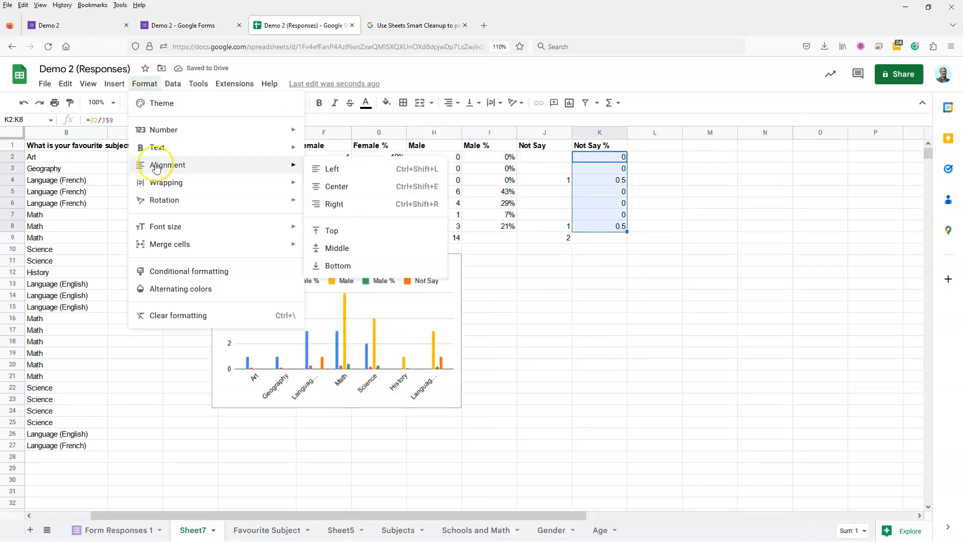
click(333, 402)
click(655, 204)
drag(324, 157, 326, 227)
drag(383, 158, 384, 227)
drag(492, 158, 492, 226)
drag(605, 157, 616, 225)
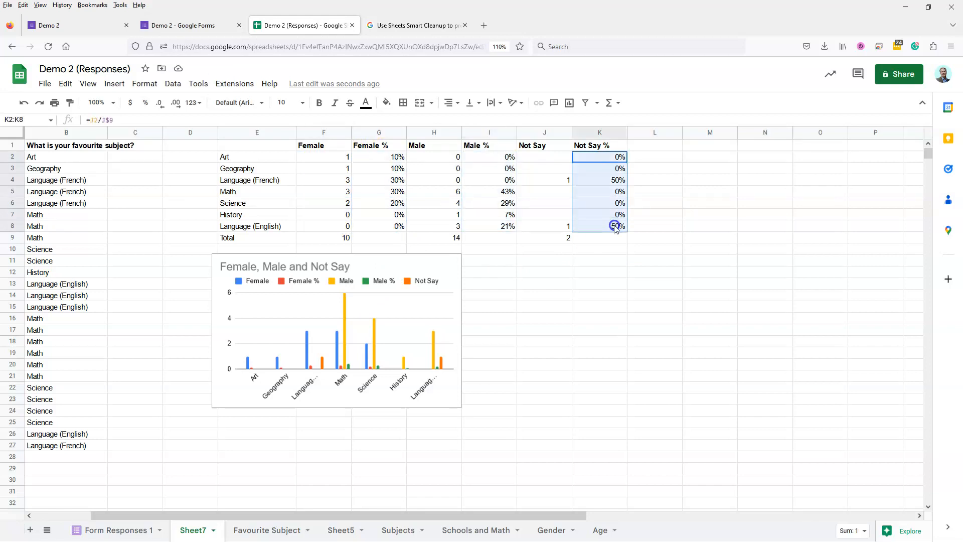
click(600, 284)
- Delete the "Female, Male and Not Say" column chart beneath the counts table
click(425, 268)
key(Delete)
- Link F12 to the Female % value with =G2 and accept the suggested autofill for the subjects below
click(306, 273)
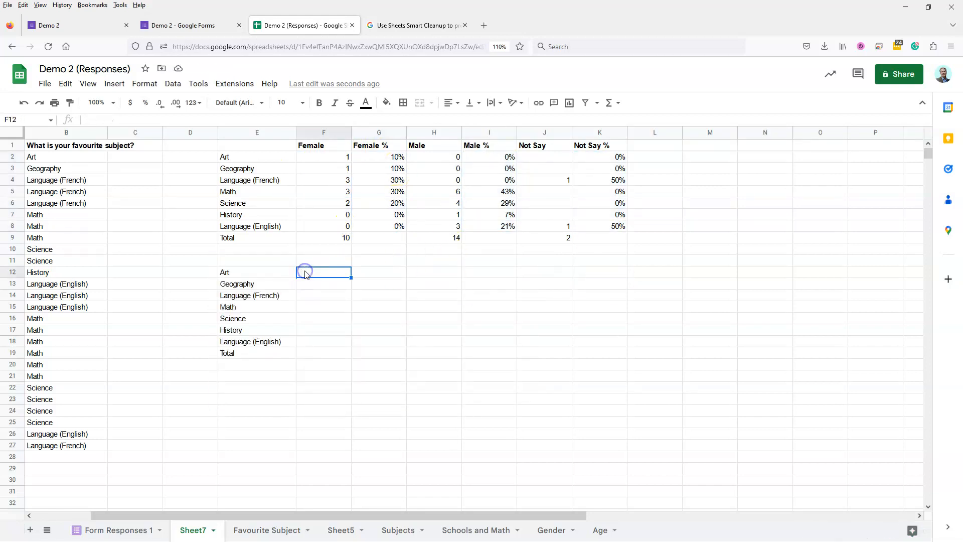
text(=)
click(395, 159)
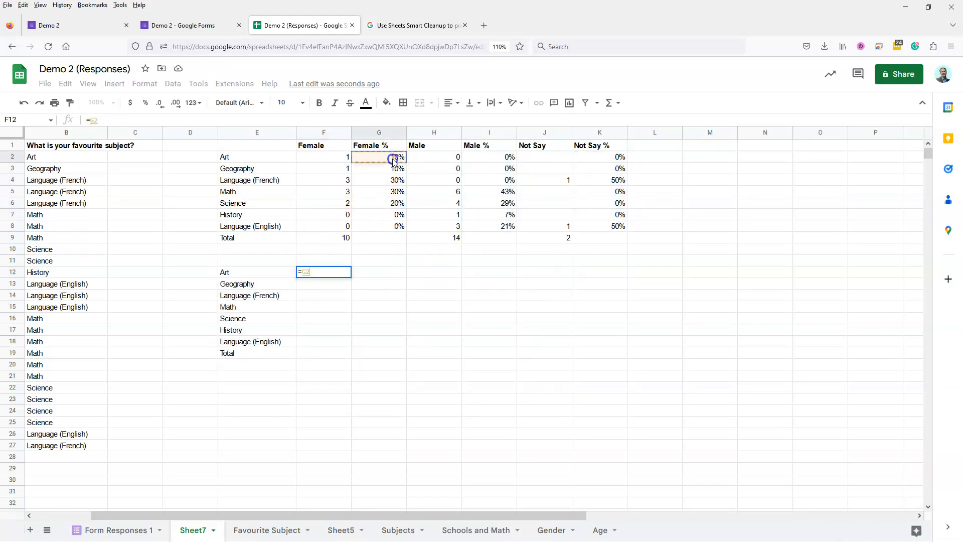
key(Return)
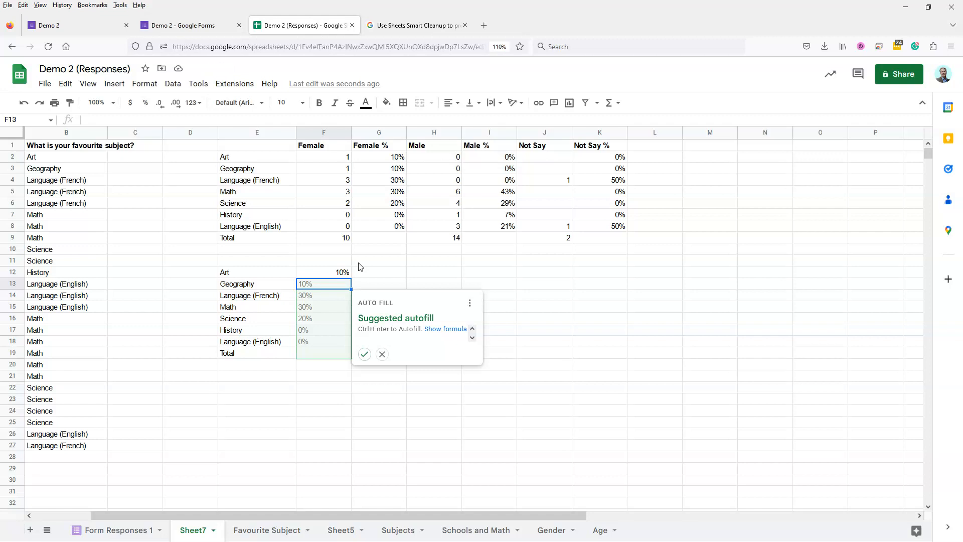
key(ctrl+Return)
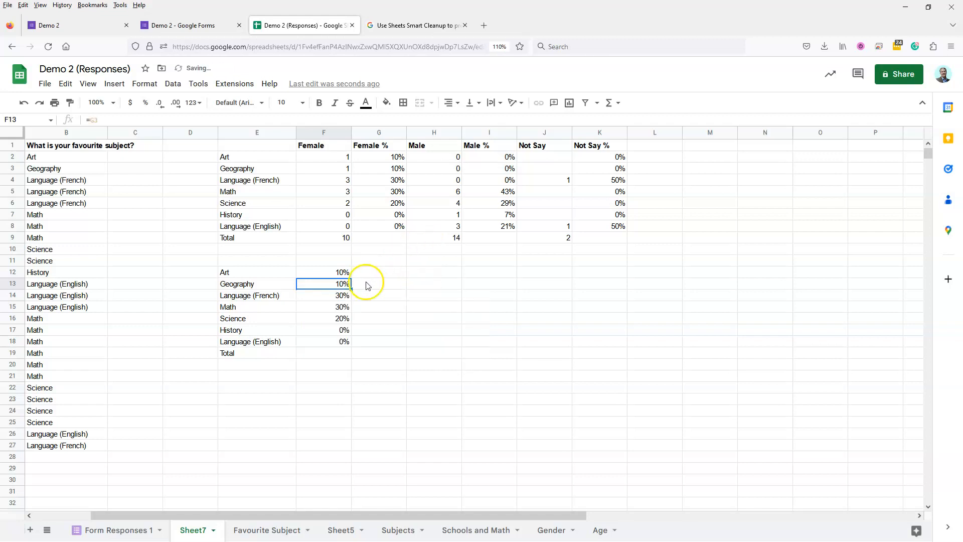
- Link G12 to the Male % value with =I2 and accept the suggested autofill down the column
click(373, 273)
text(=)
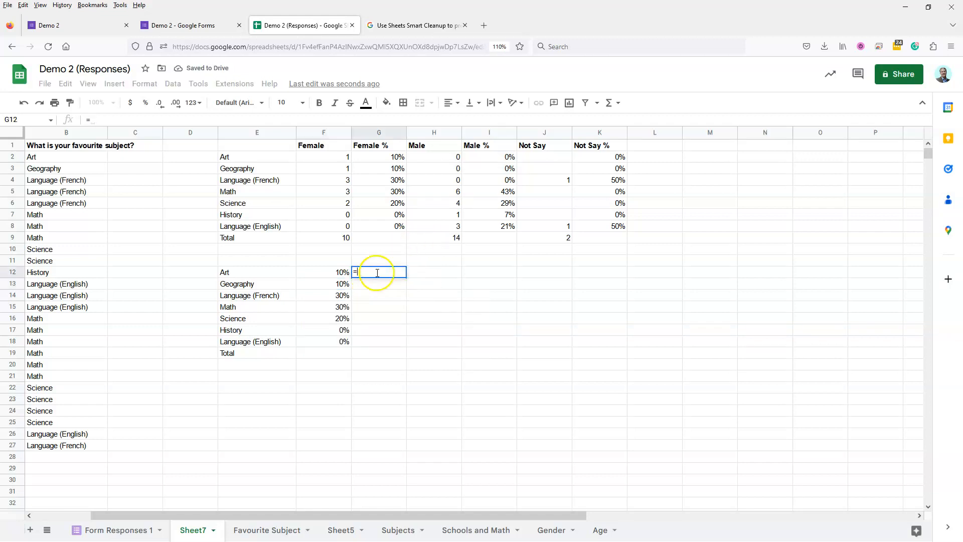
click(509, 157)
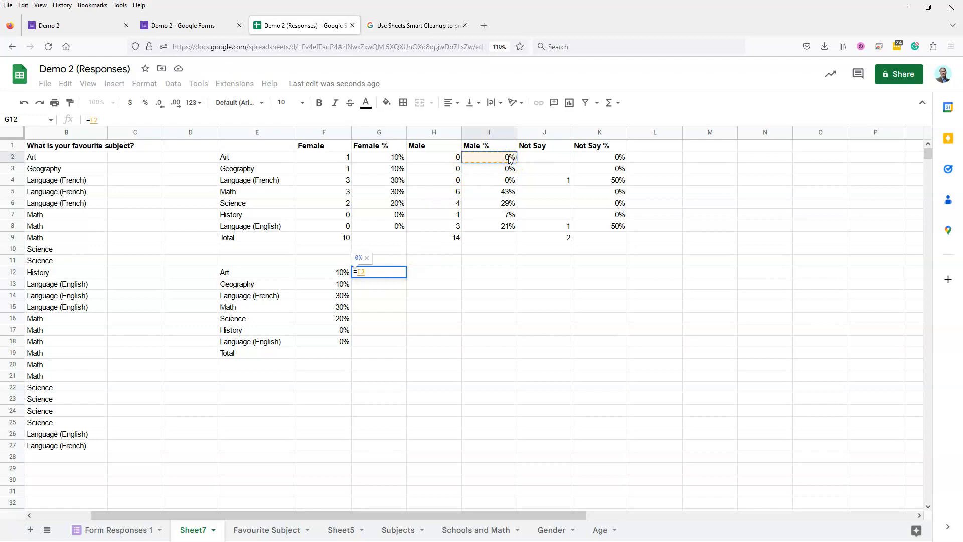
key(Return)
key(ctrl+Return)
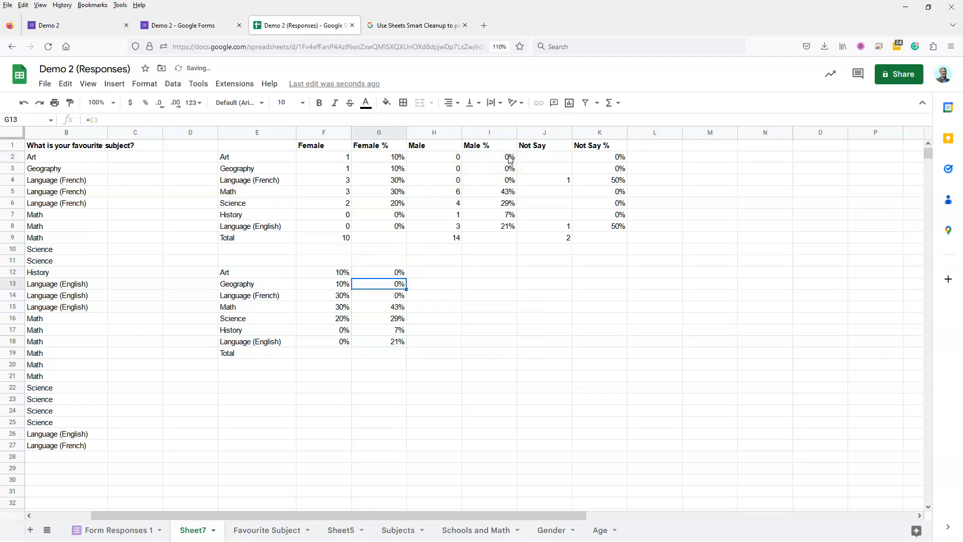
- Link H12 to the Not Say % value with =K2 and accept the suggested autofill down the column
click(431, 273)
text(=)
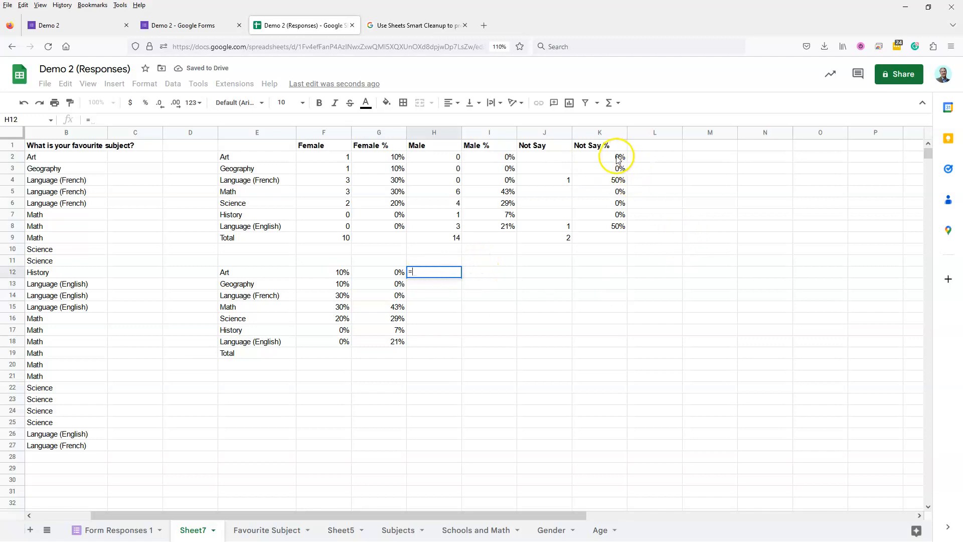
click(618, 158)
key(Return)
key(ctrl+Return)
- Insert a chart from the percentage table E11:H18 and move it away from the counts table
drag(256, 261, 429, 346)
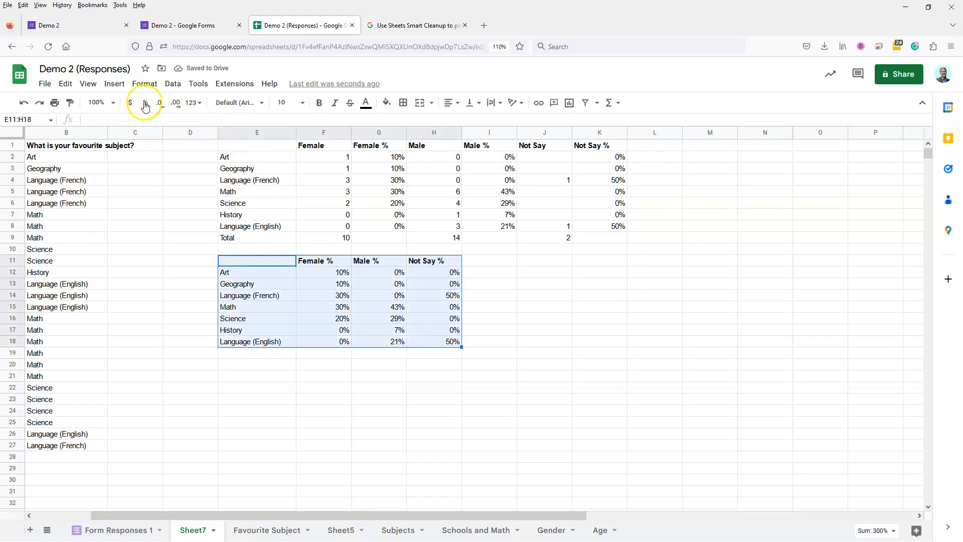
click(114, 83)
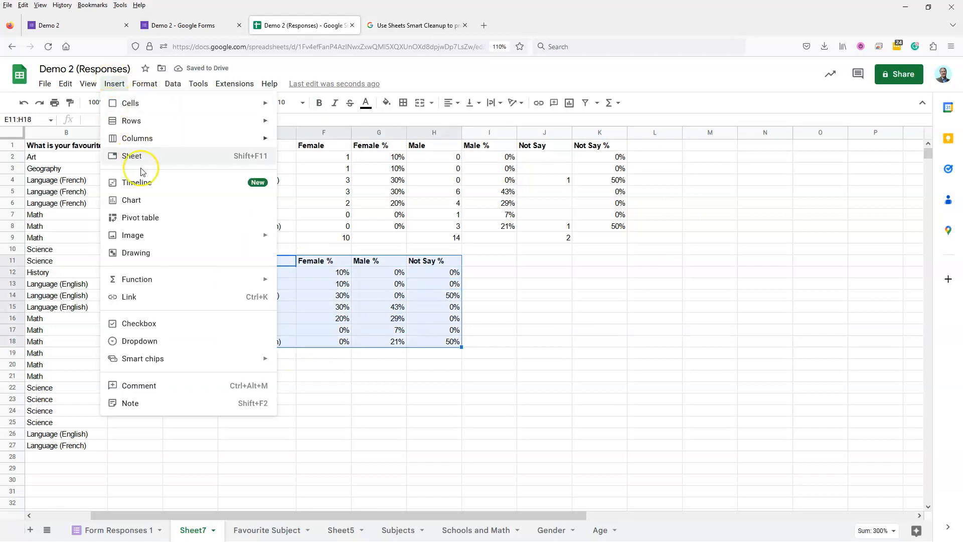
click(131, 200)
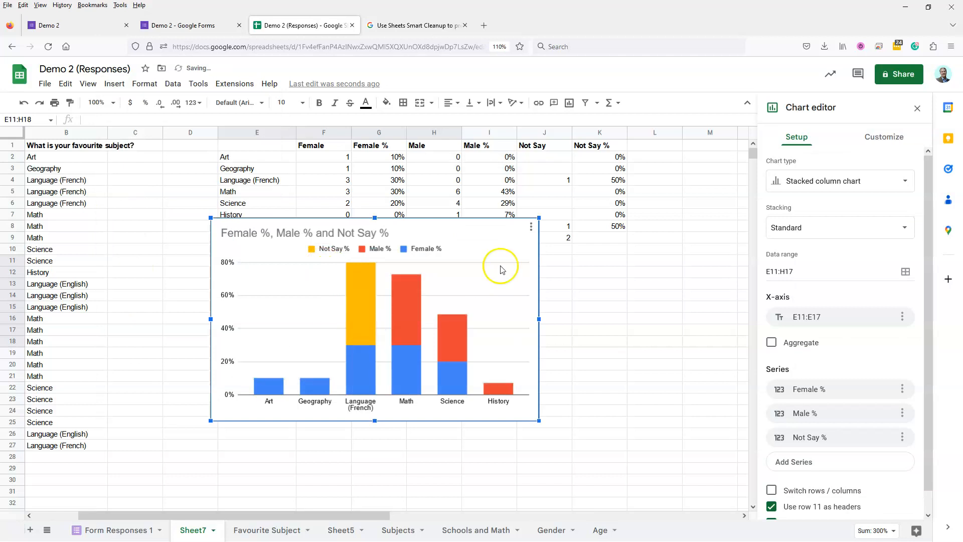
click(492, 238)
drag(495, 229, 654, 273)
- Change the percentage chart to a non-stacked Column chart, then shrink it and place it beside the percentage table
click(914, 190)
scroll(833, 301, down, 6)
scroll(825, 317, up, 5)
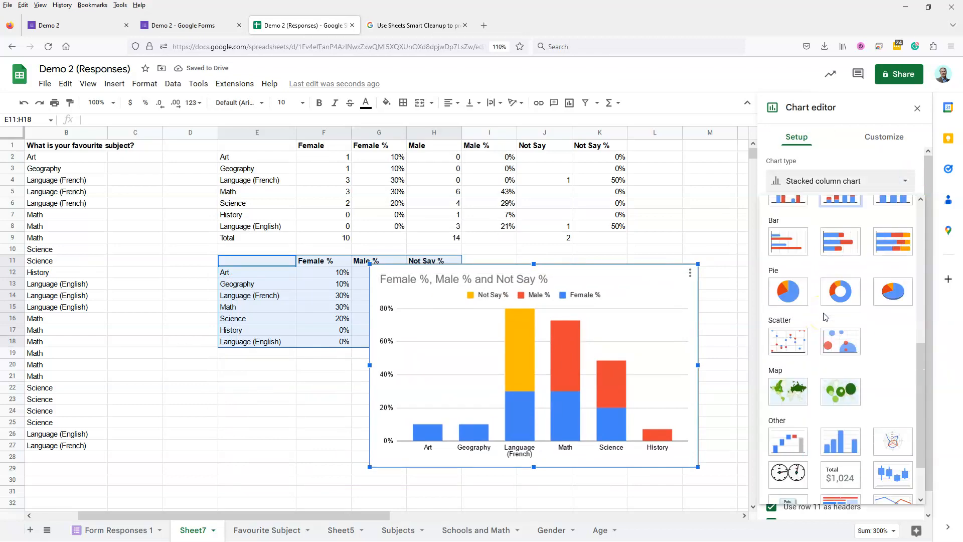
click(798, 331)
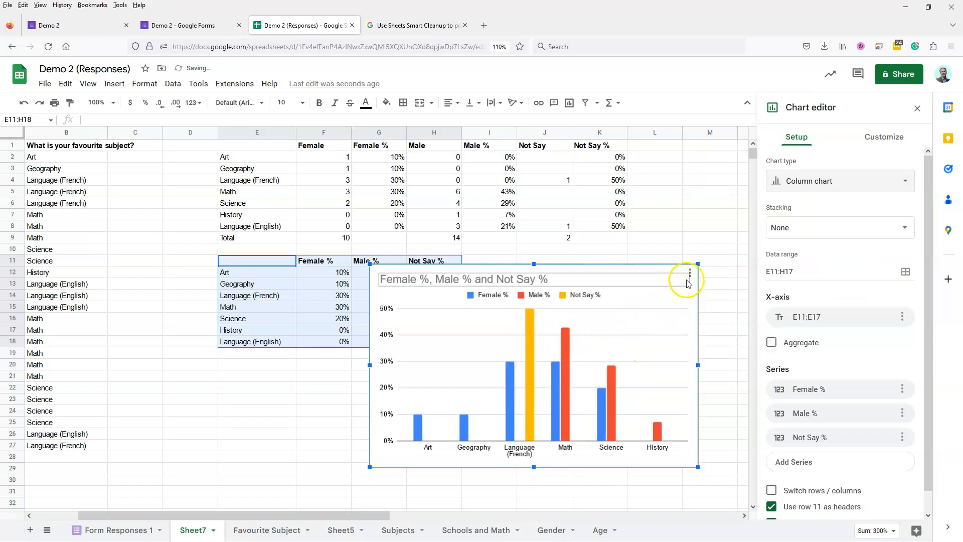
drag(698, 262, 621, 317)
drag(604, 352, 705, 286)
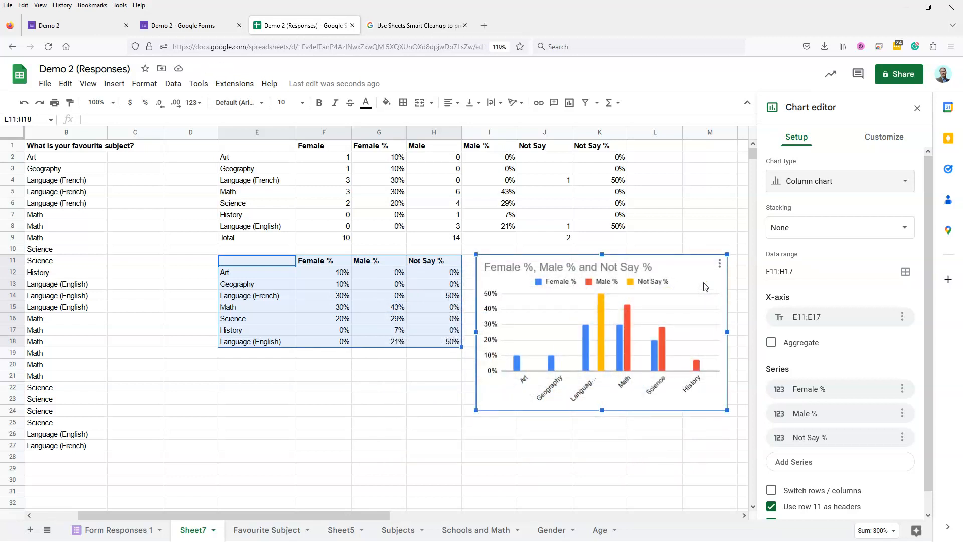